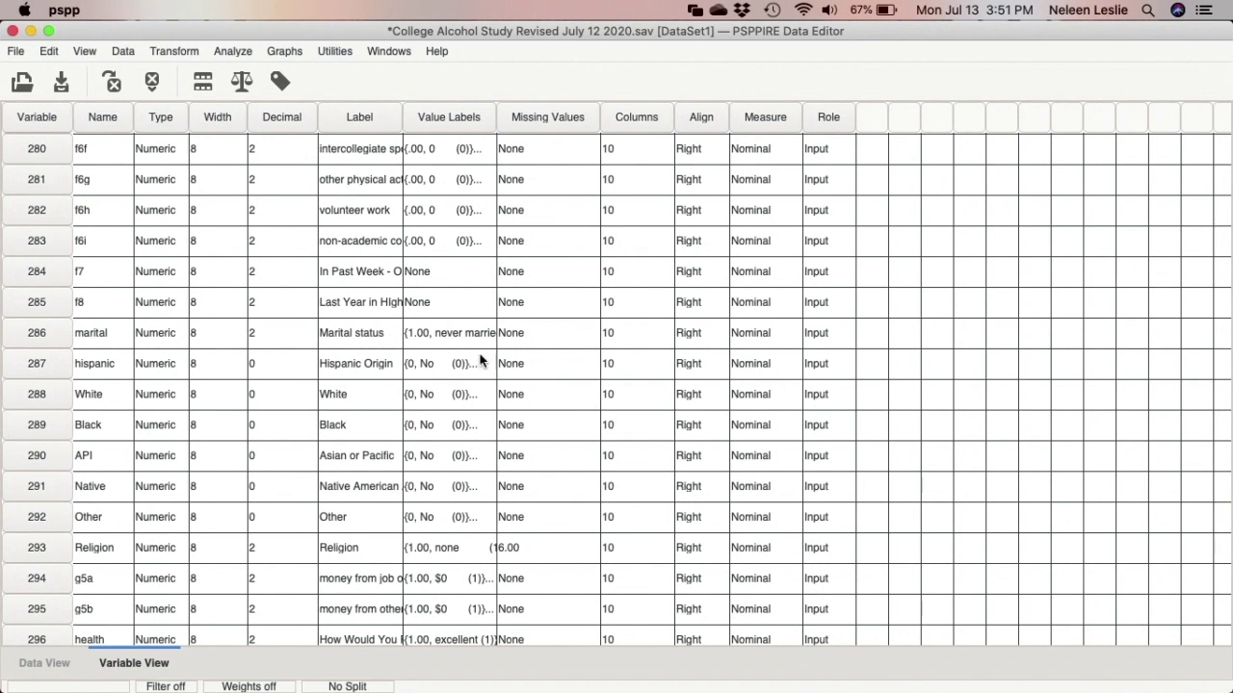
Scroll the Variable View grid until rows 70–71, binge_1 and binge_2, are visible.
scroll(366, 336, "down", 10)
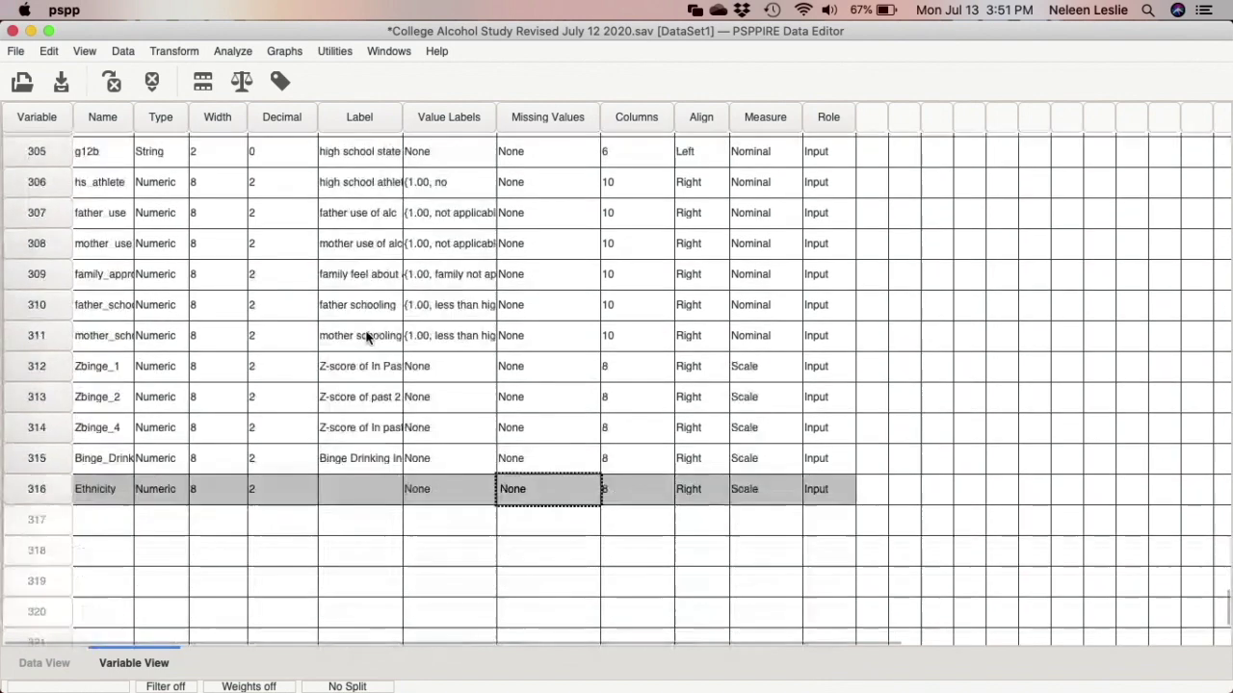
scroll(366, 337, "up", 20)
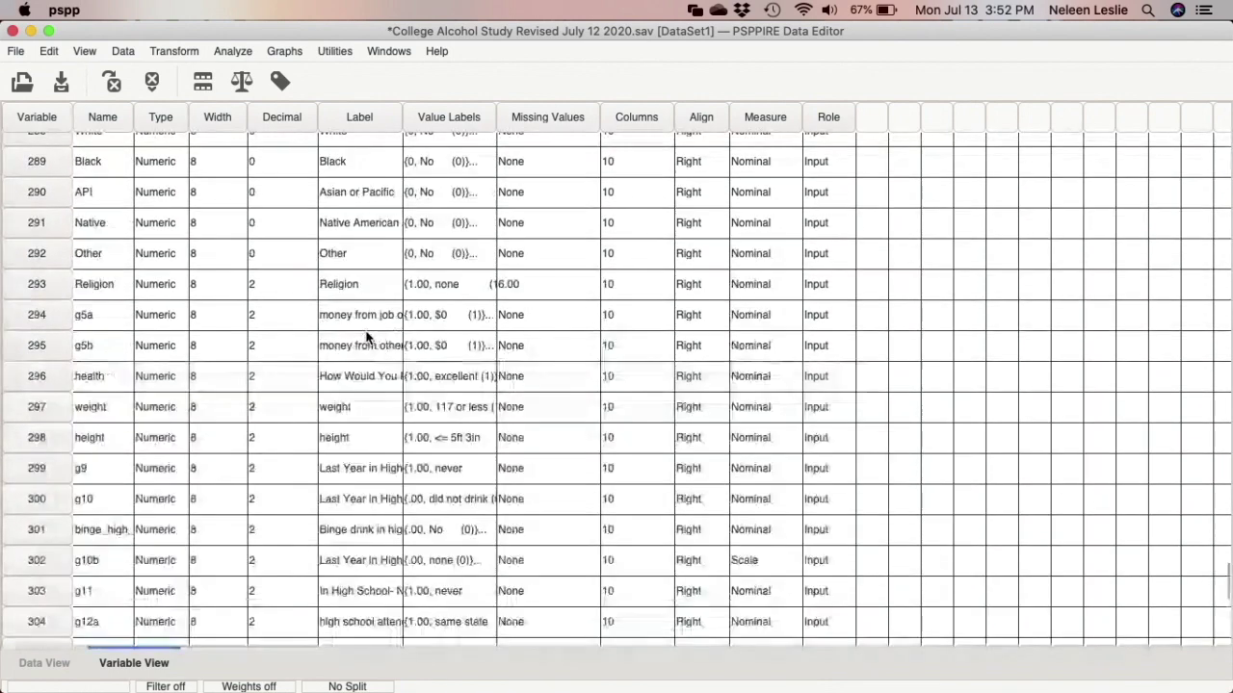
scroll(366, 336, "up", 3)
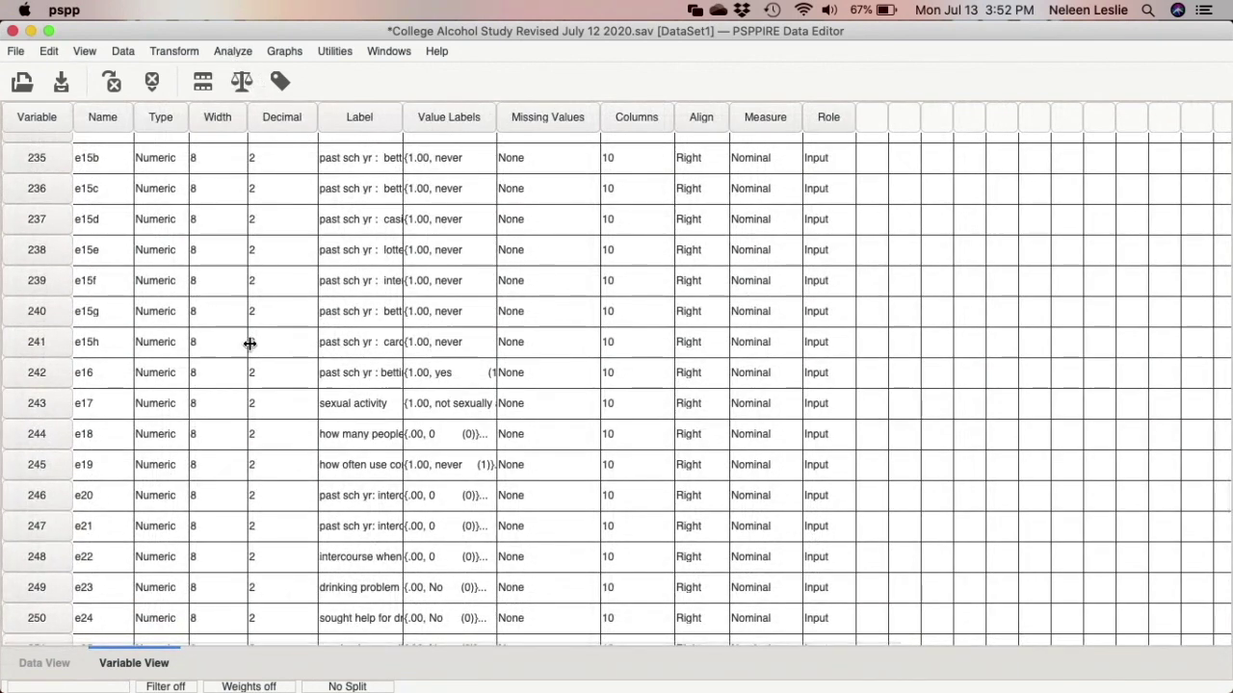
scroll(249, 344, "down", 1)
scroll(249, 344, "down", 10)
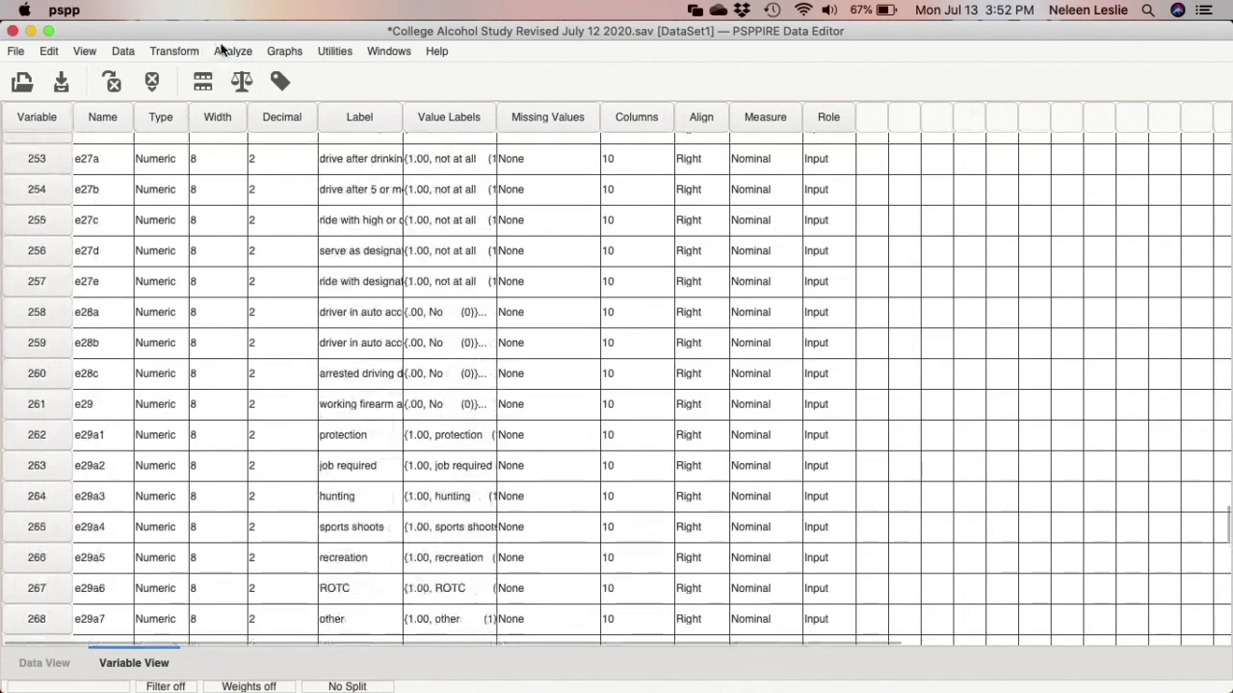
scroll(176, 329, "down", 4)
scroll(177, 330, "down", 6)
scroll(176, 329, "up", 15)
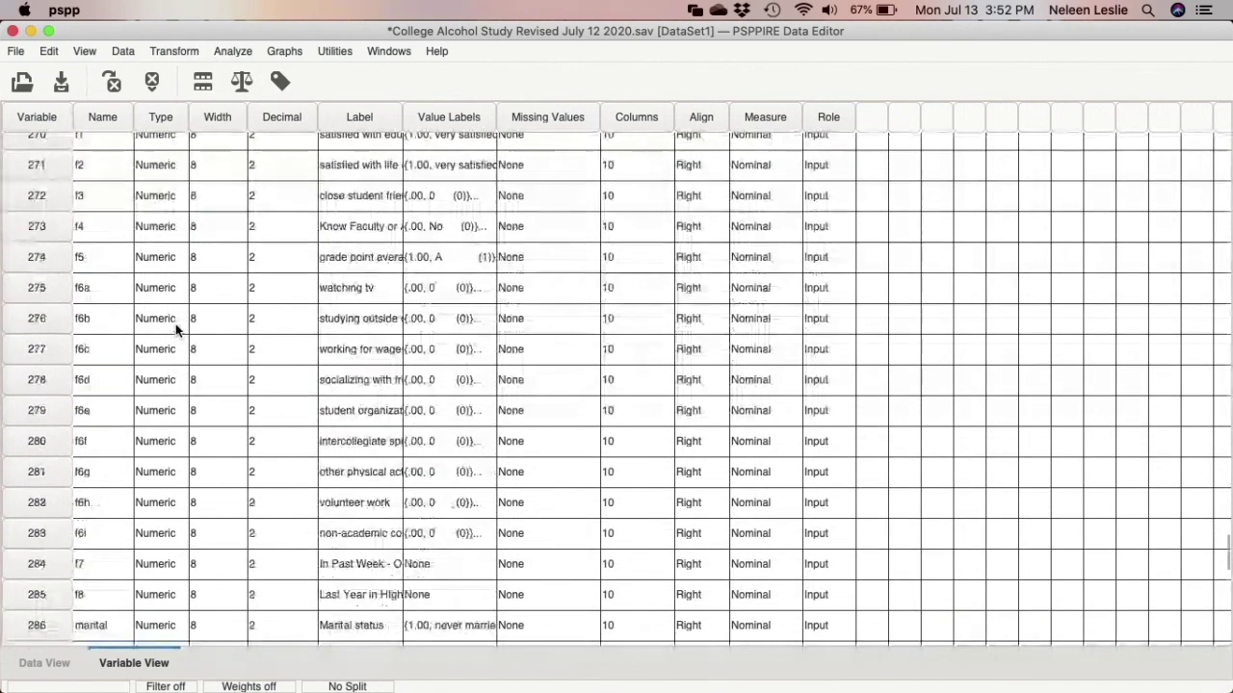
scroll(176, 329, "up", 12)
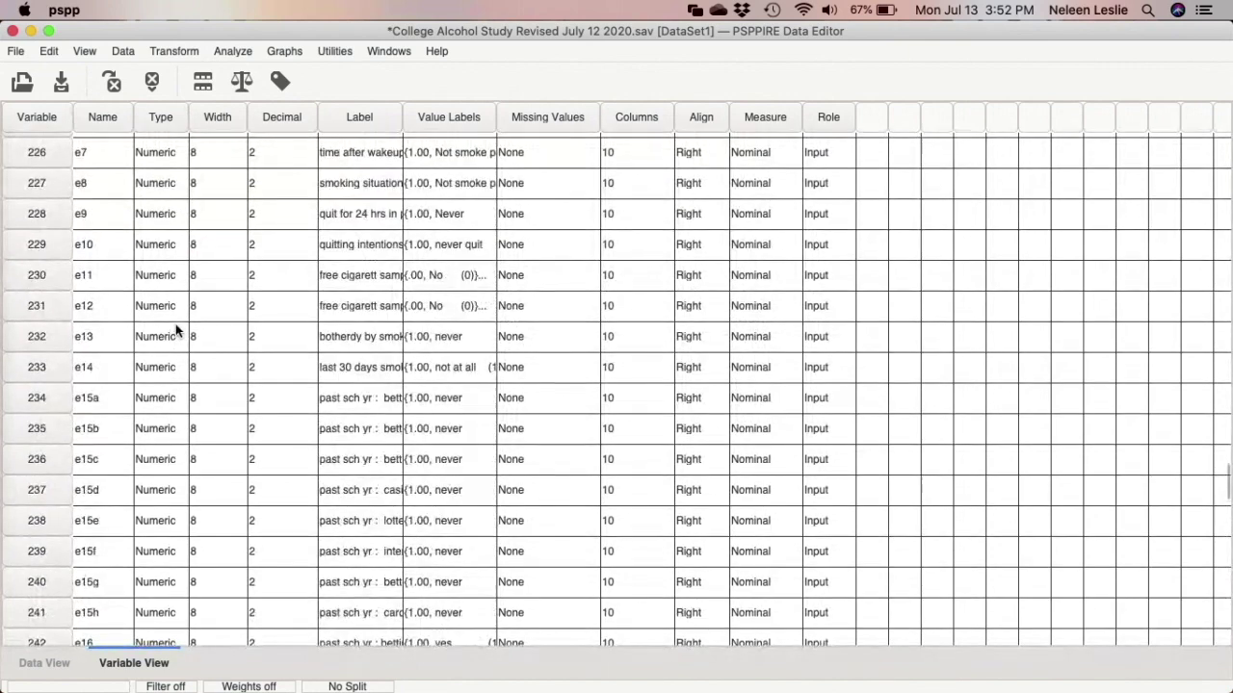
scroll(176, 330, "up", 20)
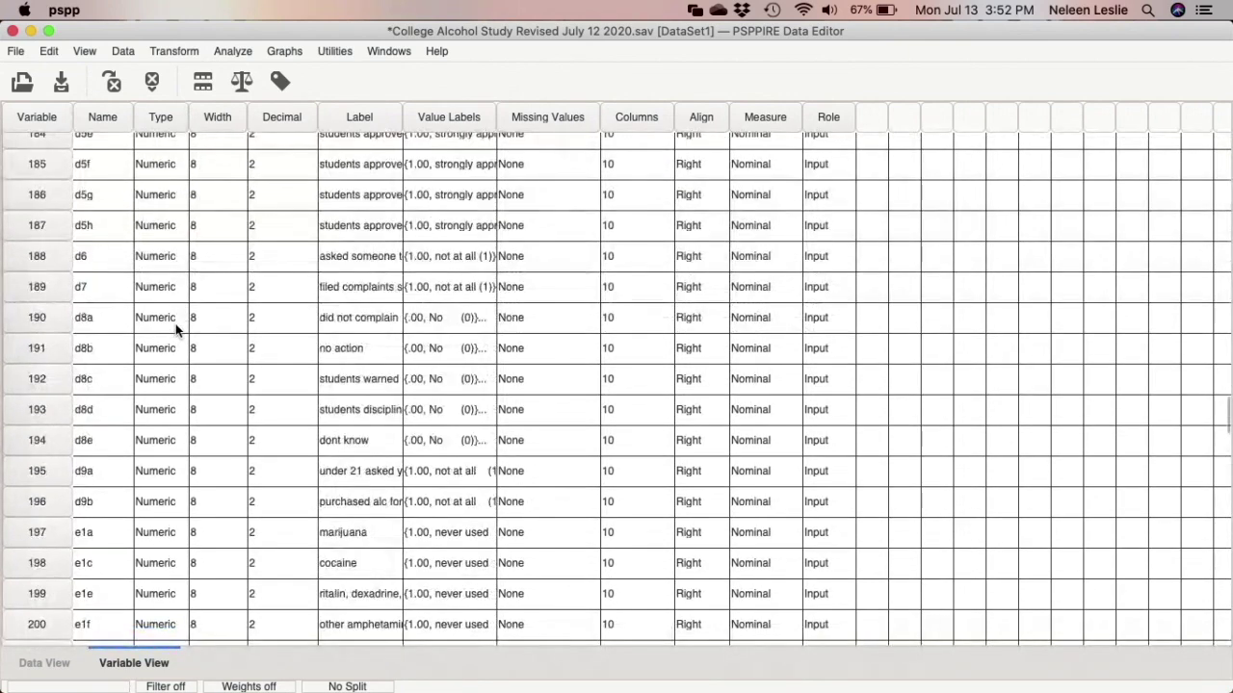
scroll(175, 329, "up", 20)
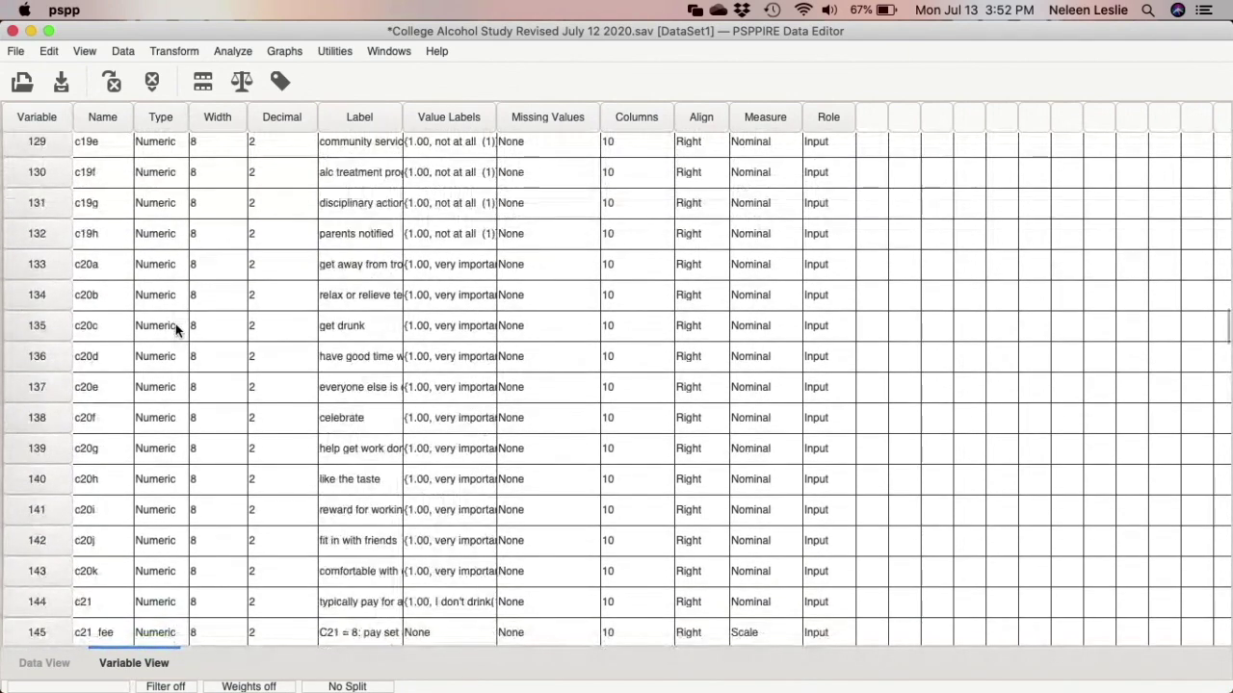
scroll(176, 328, "up", 13)
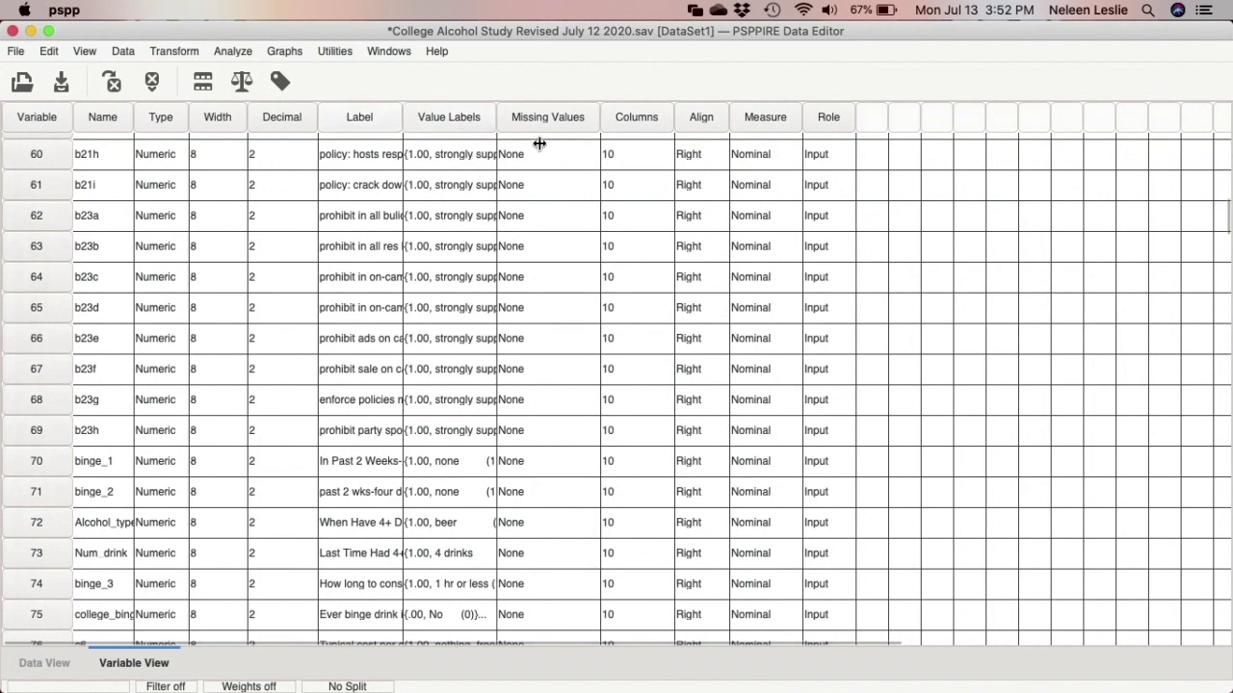
Widen the Label column and scroll down to read the binge_1 to binge_4 item wordings.
left_click_drag(402, 117, 549, 117)
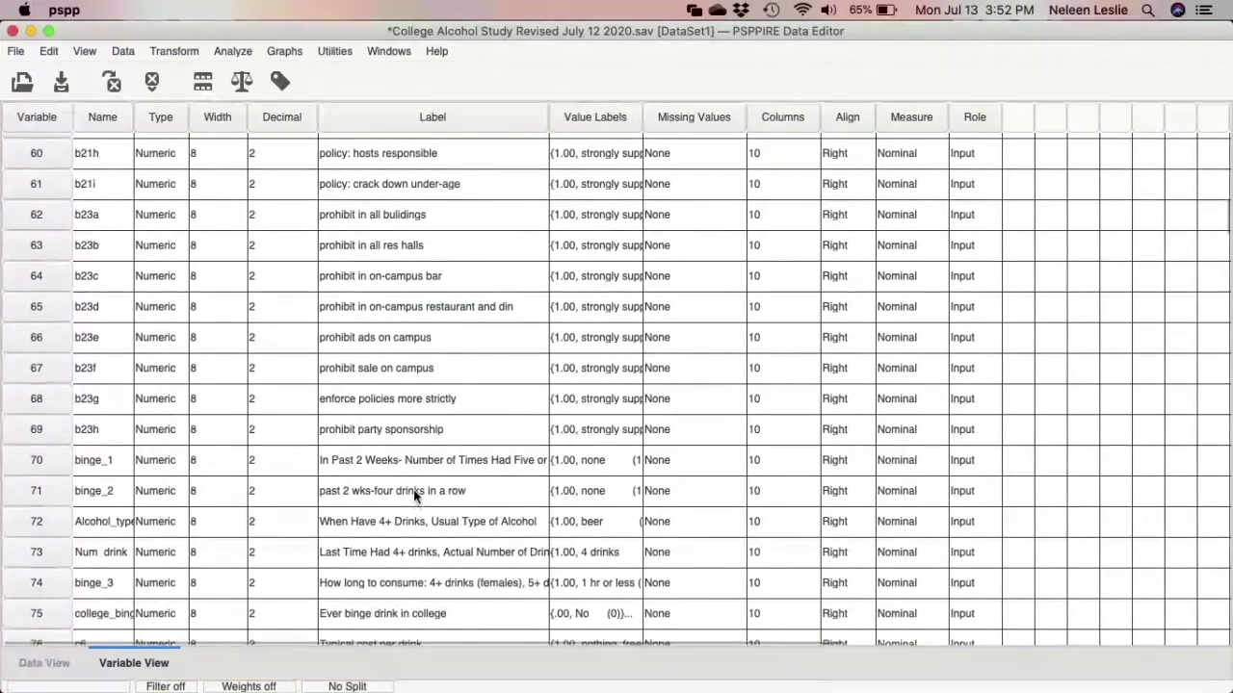
scroll(413, 489, "down", 2)
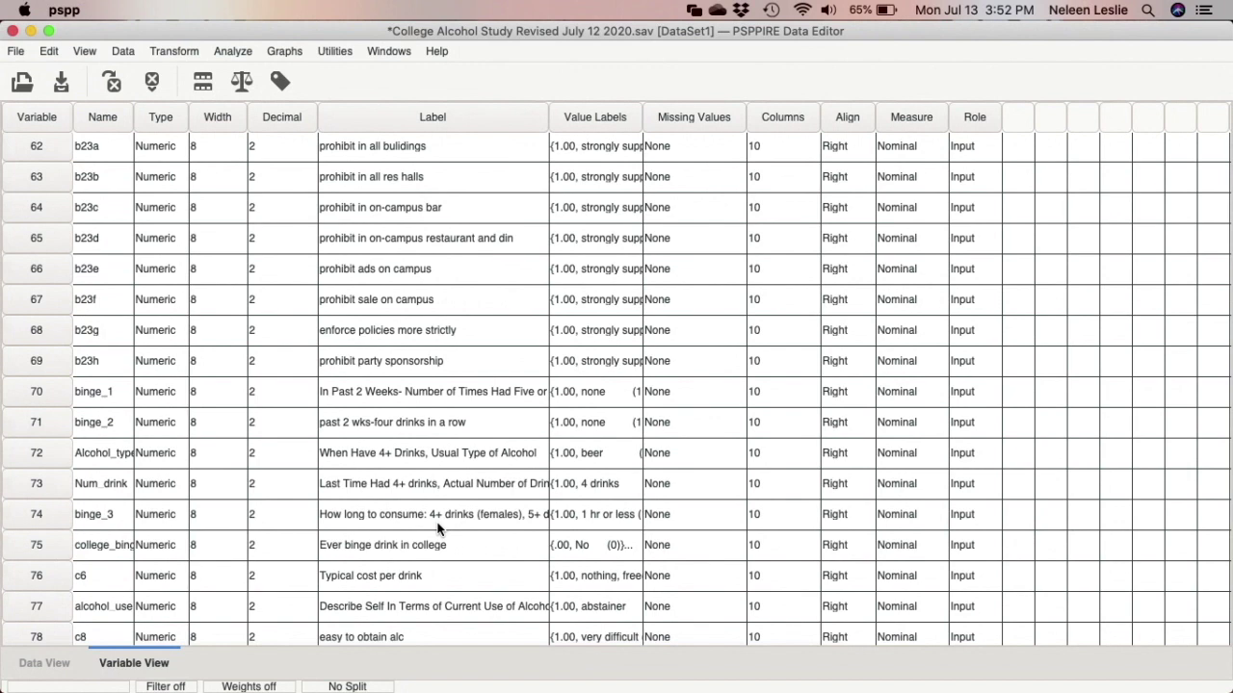
scroll(438, 528, "down", 2)
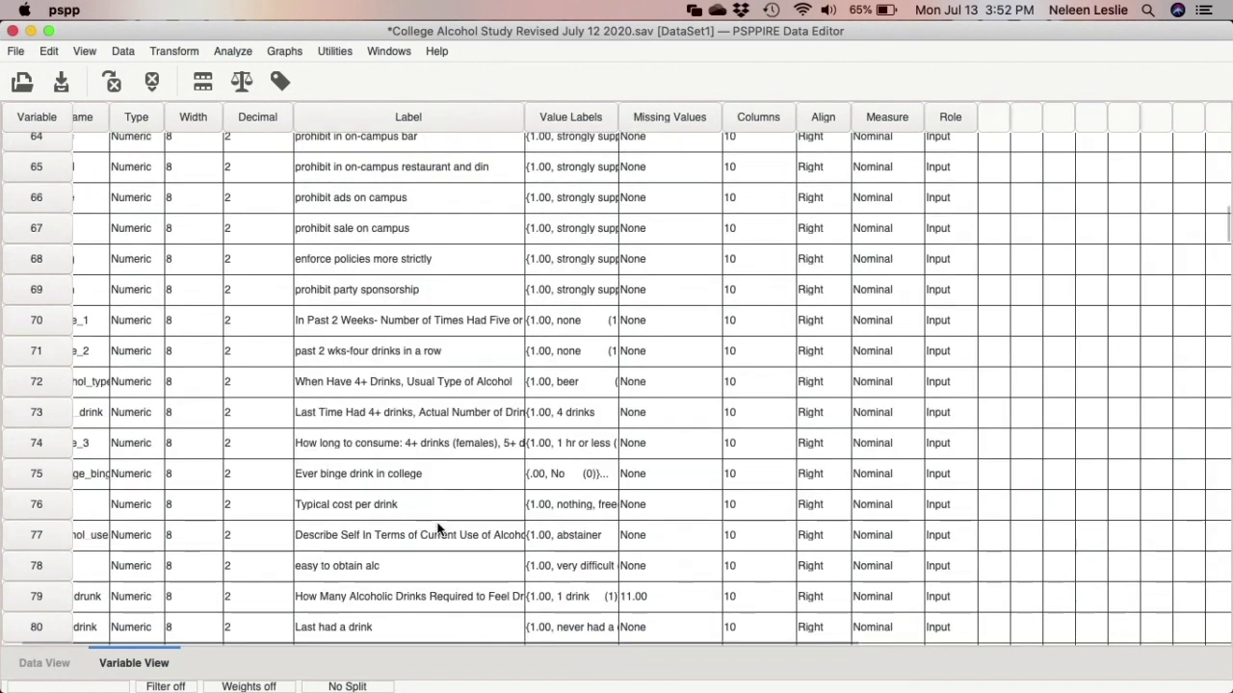
scroll(438, 528, "left", 2)
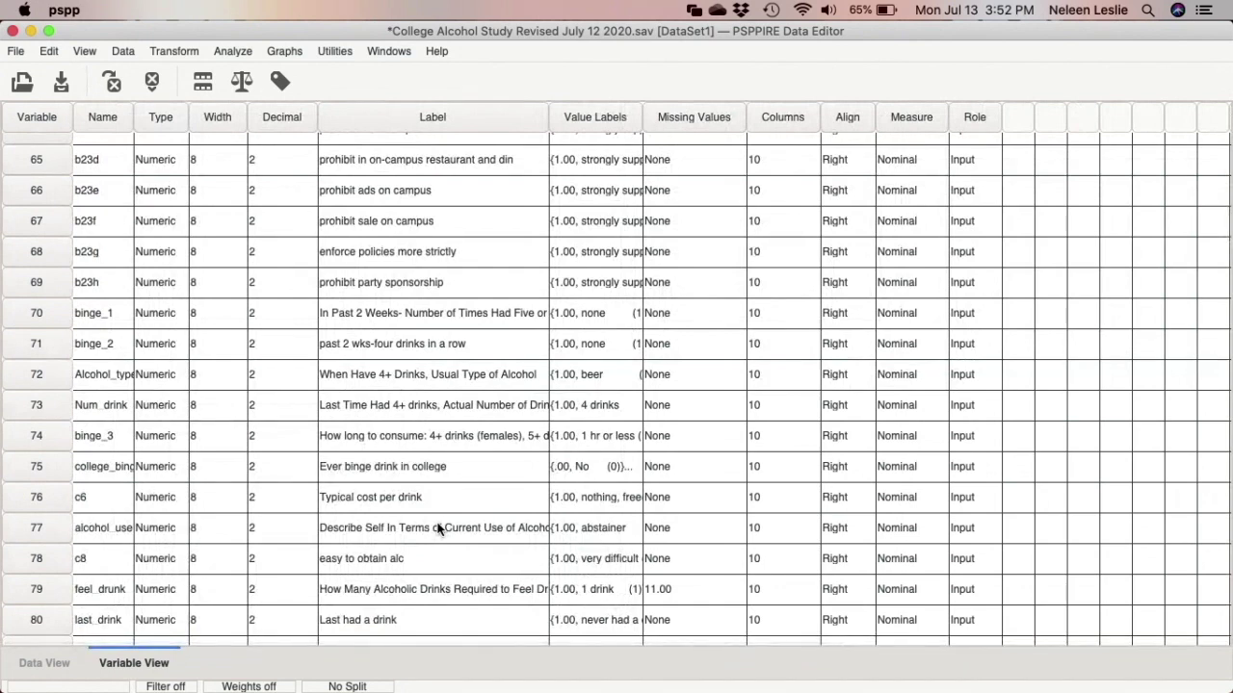
scroll(438, 528, "down", 4)
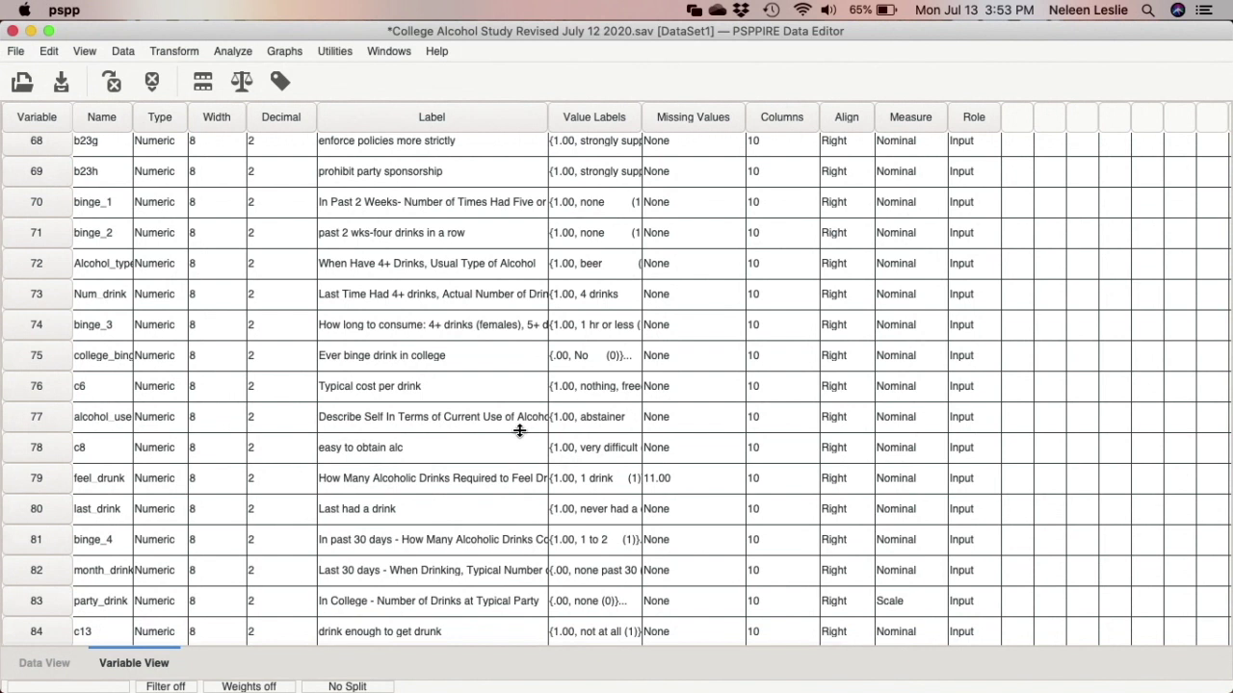
Set up Reliability with items binge_1–binge_4 and scale-if-item-deleted descriptives ticked.
left_click(220, 53)
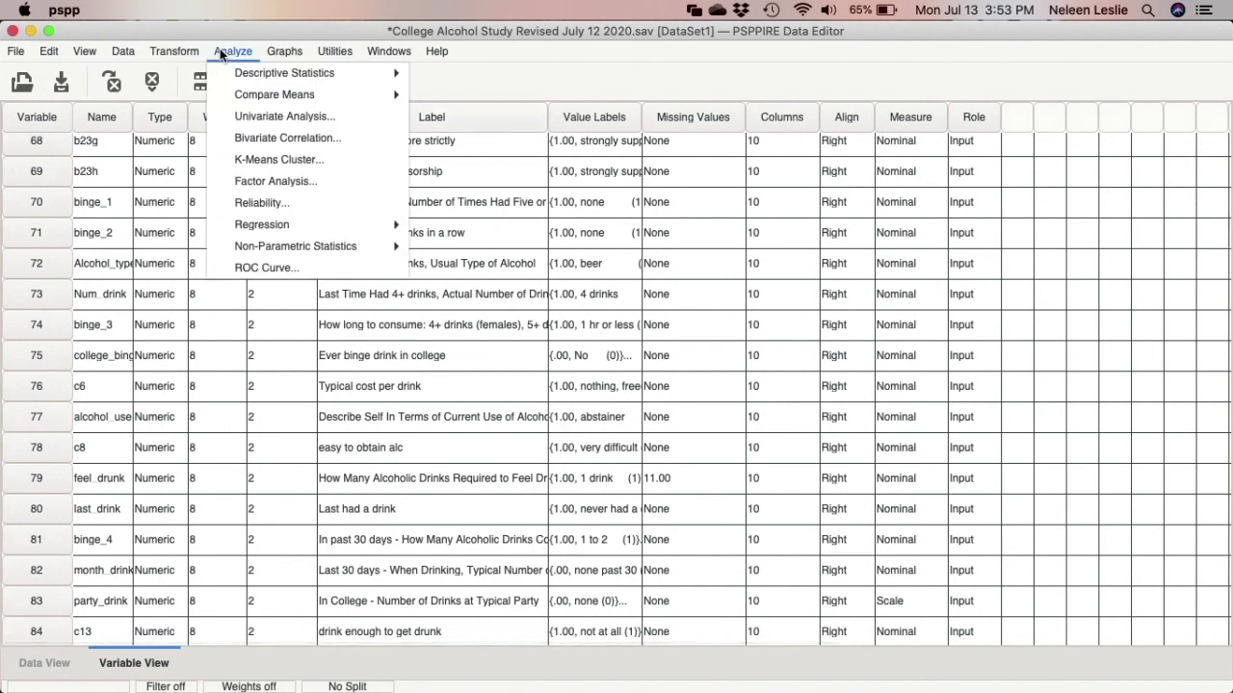
left_click(255, 204)
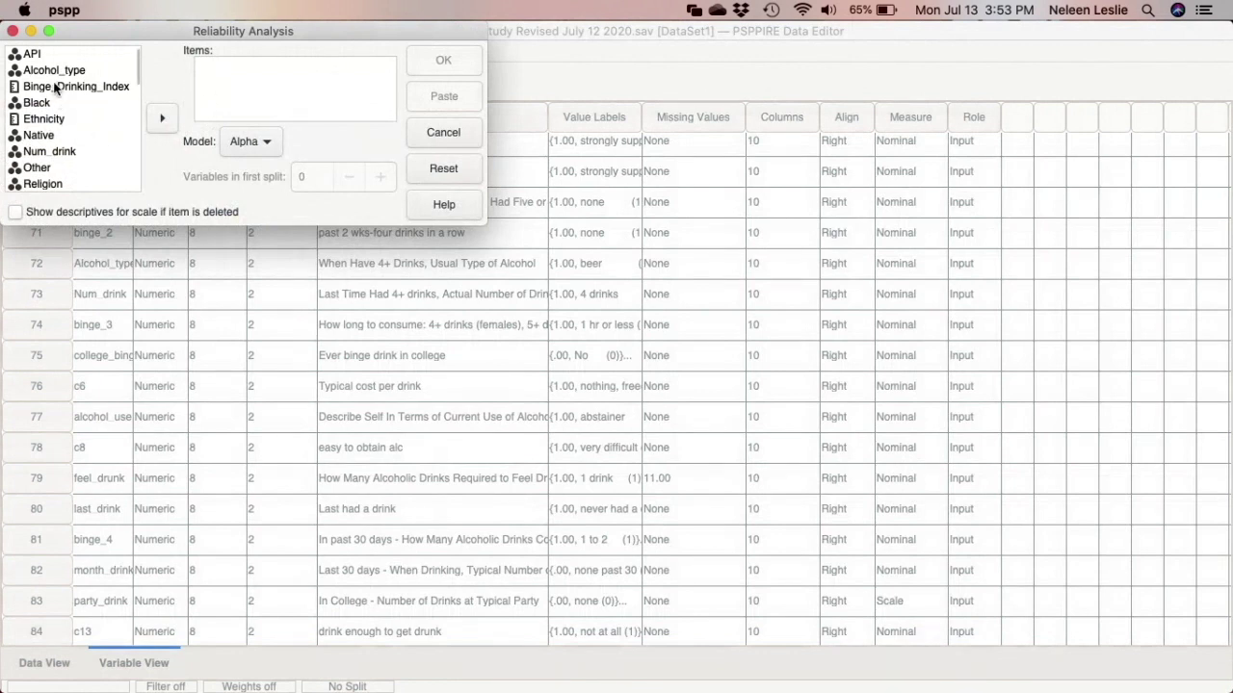
left_click_drag(139, 75, 139, 98)
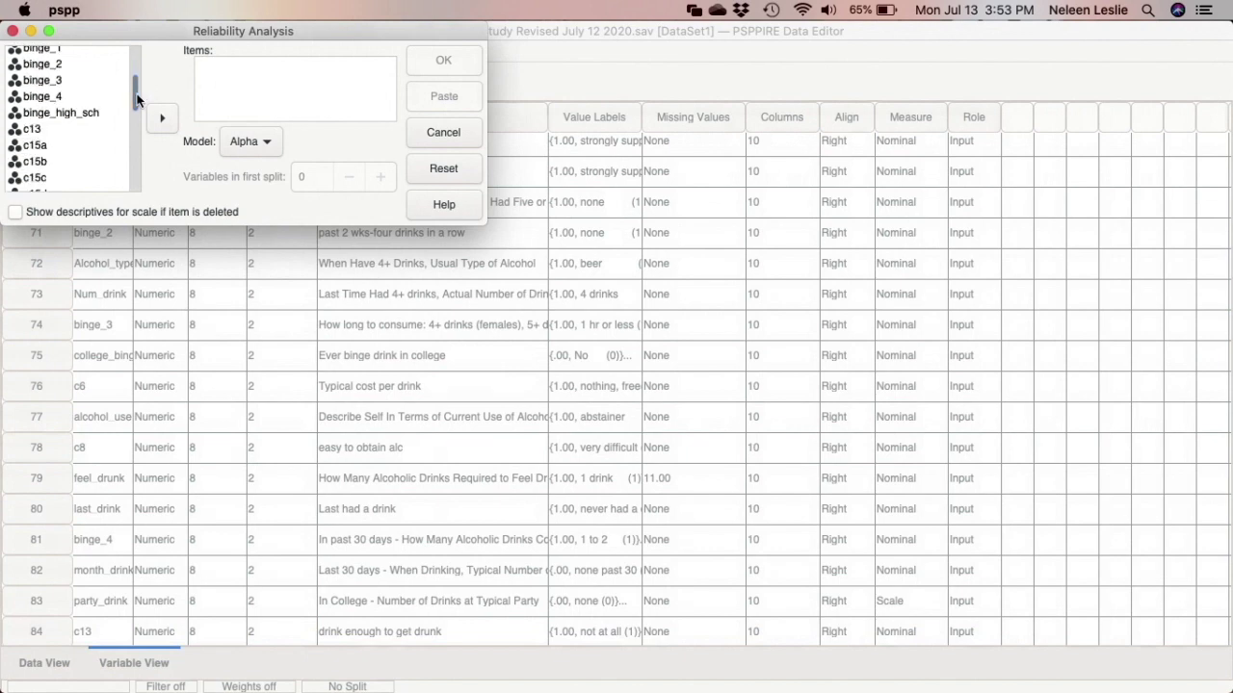
left_click(53, 48)
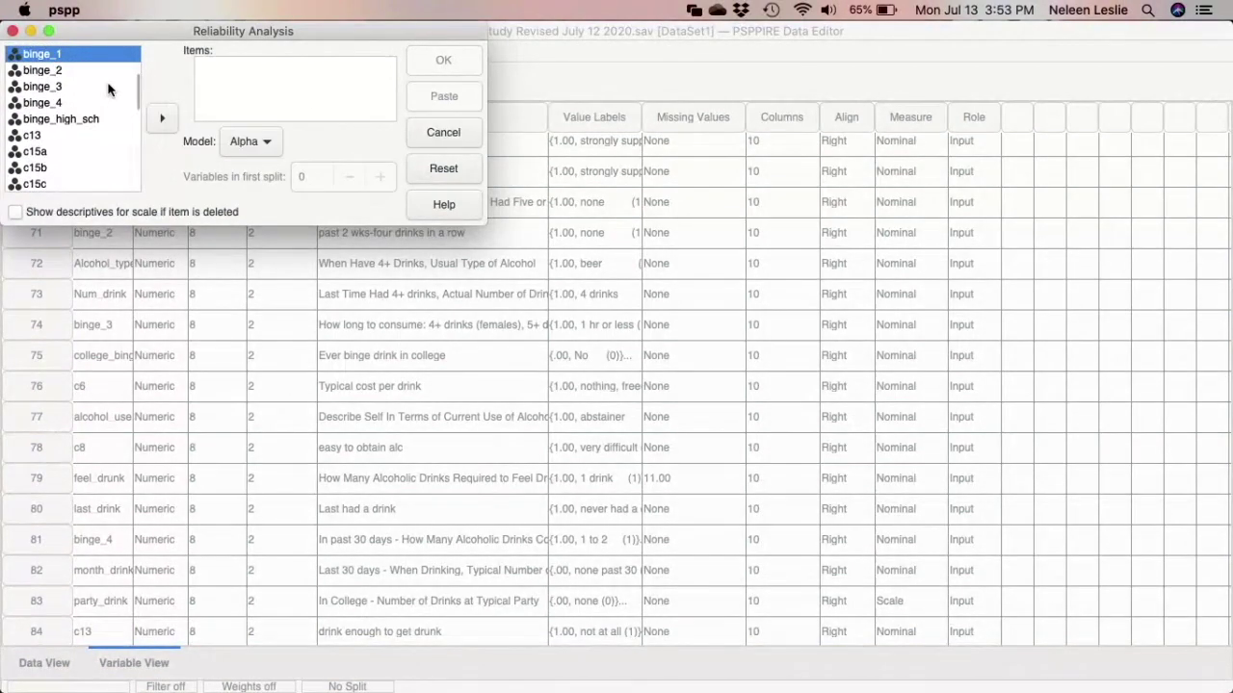
key("shift+Down")
key("shift+Down")
key("shift+Down")
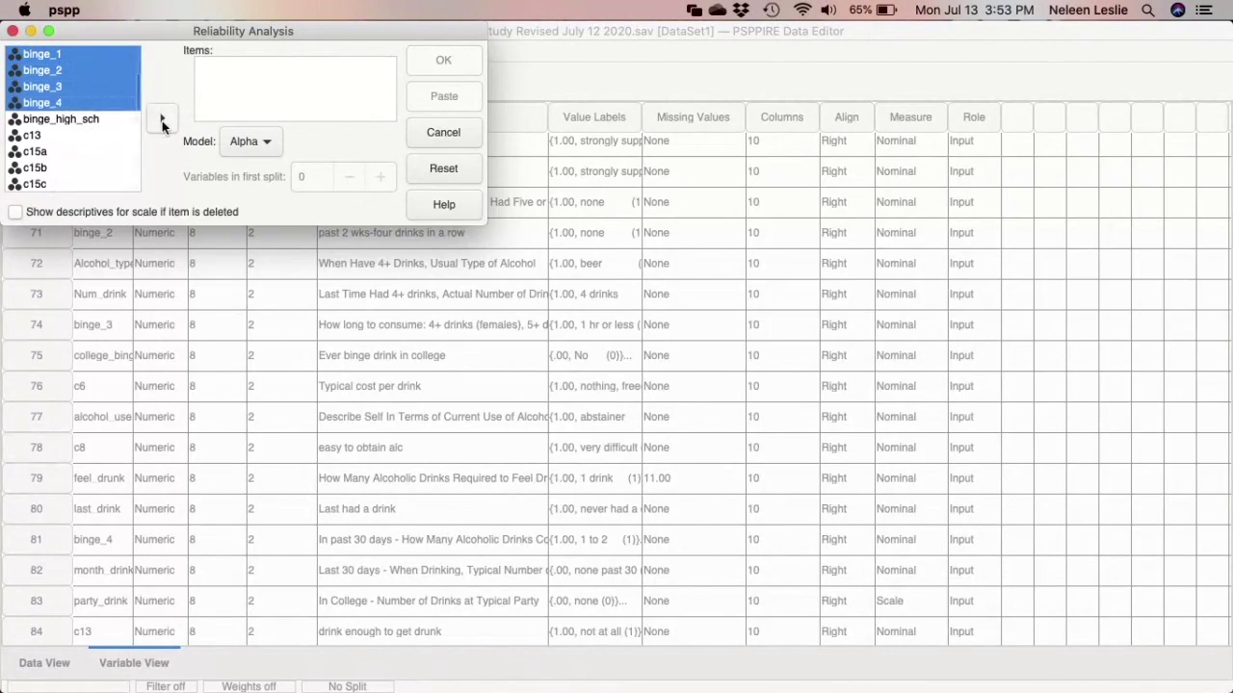
left_click(161, 119)
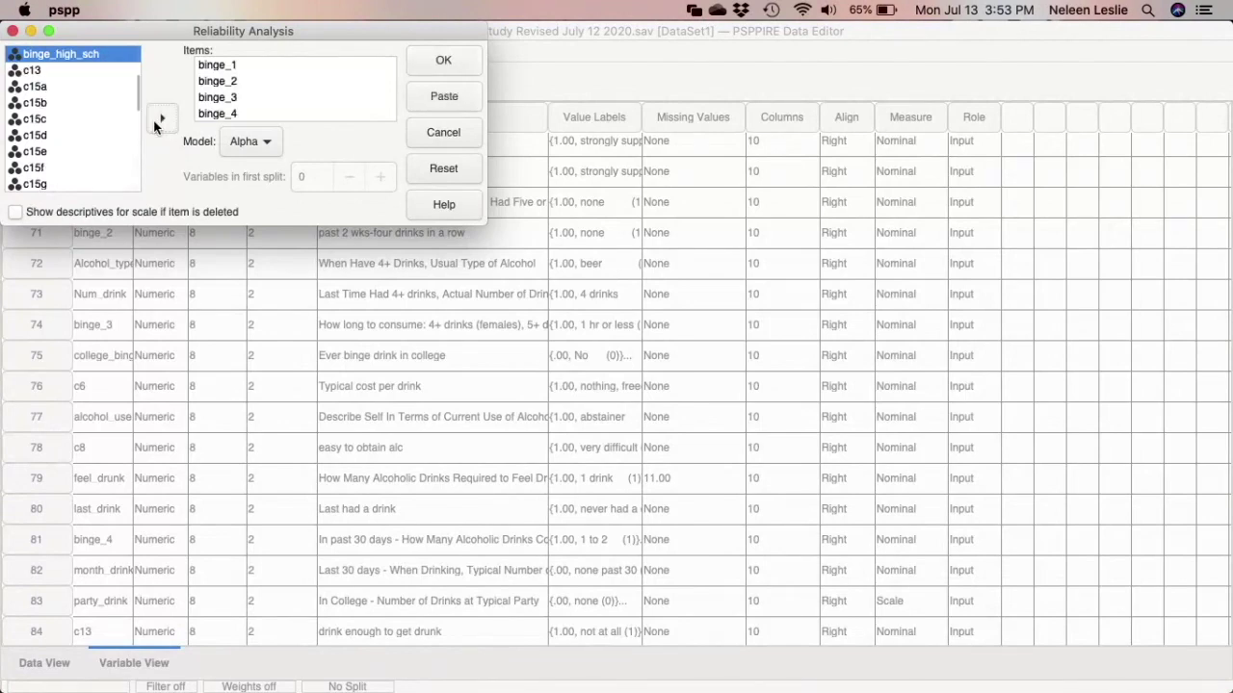
left_click(16, 213)
Paste the RELIABILITY syntax and run the selection, giving Cronbach's alpha .58 for 4 items.
left_click(430, 95)
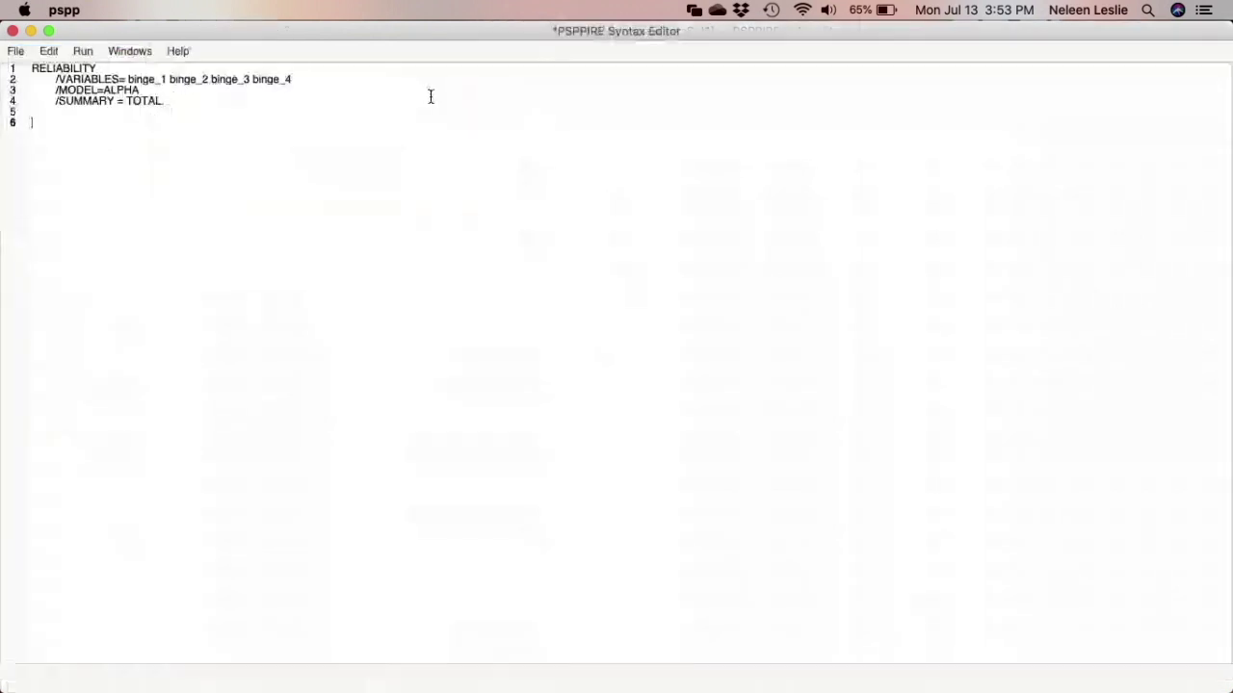
left_click_drag(193, 124, 25, 66)
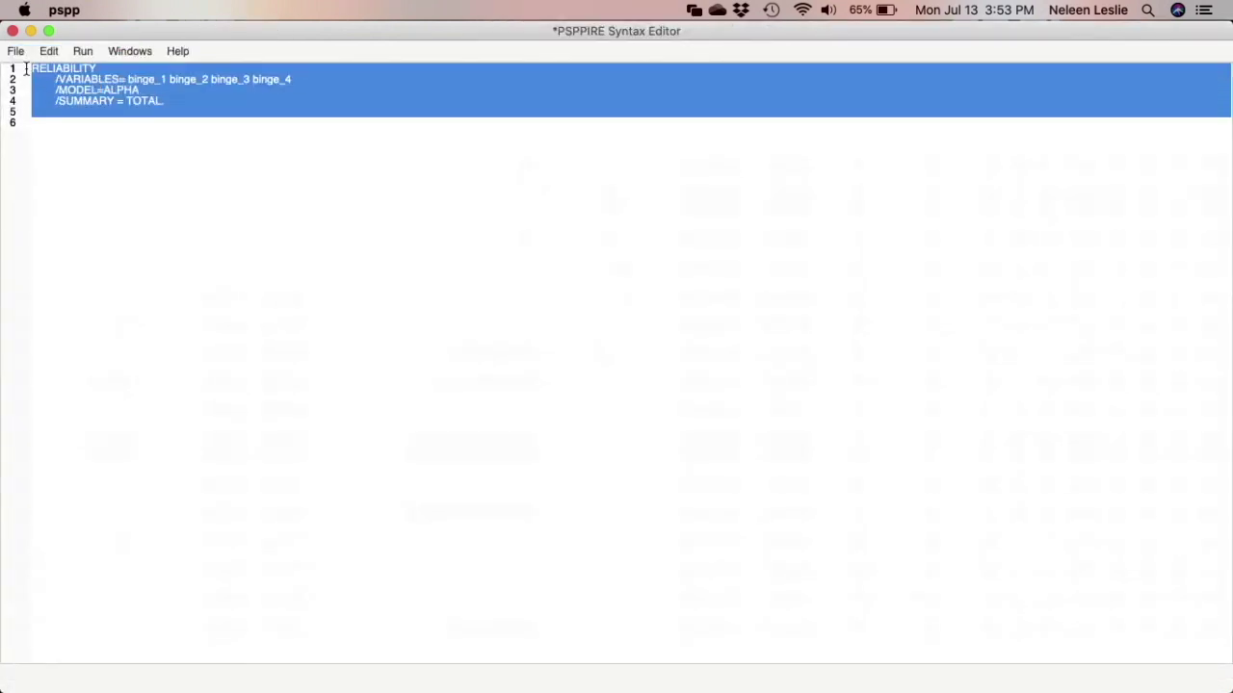
left_click(83, 51)
left_click(106, 95)
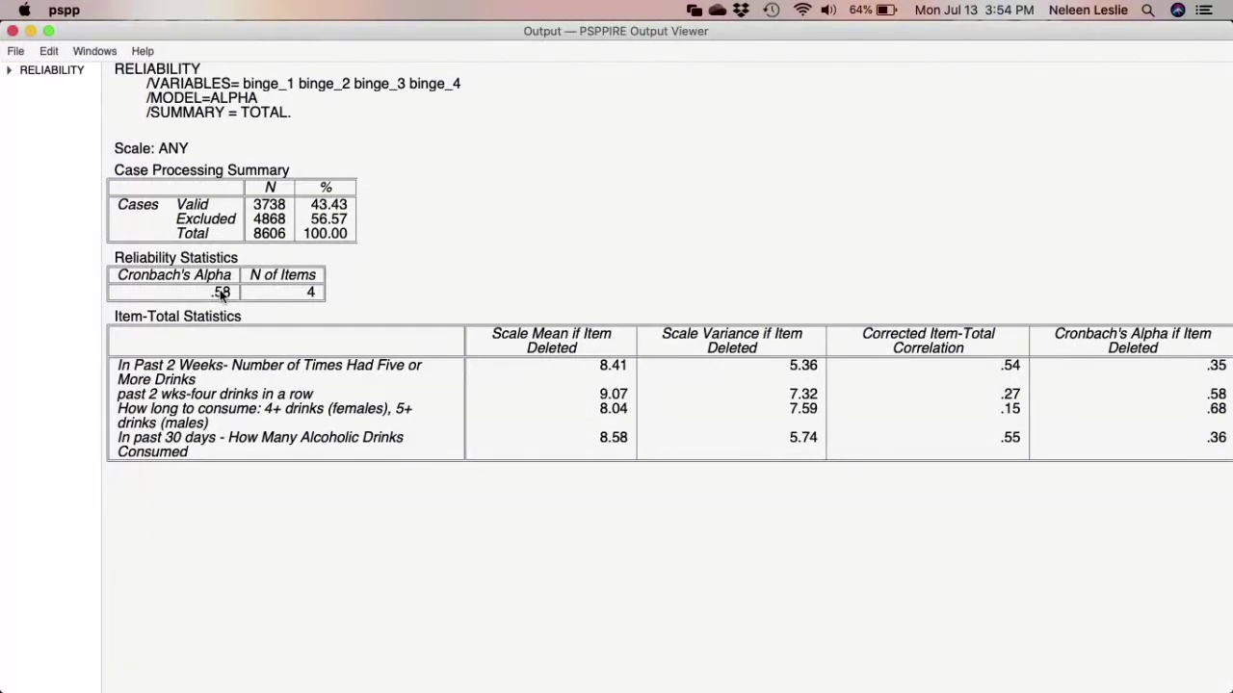
key("XF86AudioRaiseVolume")
key("XF86AudioRaiseVolume")
key("XF86AudioRaiseVolume")
key("XF86AudioRaiseVolume")
mouse_move(414, 689)
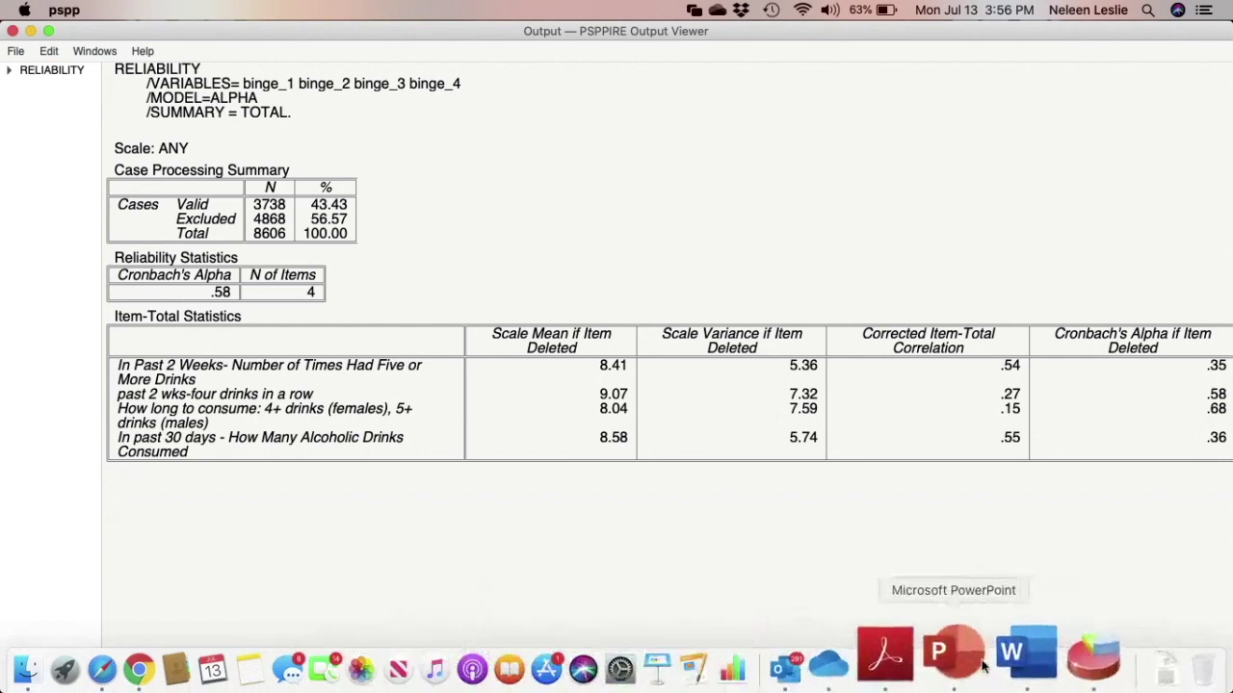
Show all PSPP windows and bring the Syntax Editor back to the front.
right_click(1028, 665)
left_click(1061, 543)
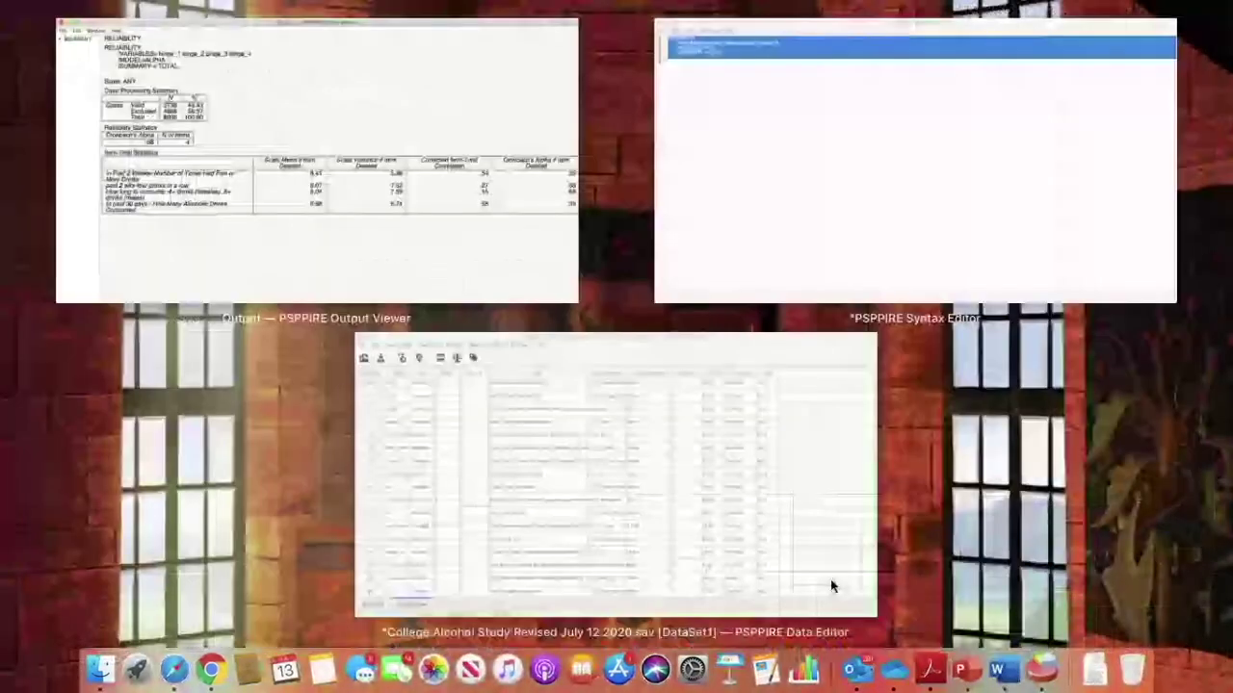
left_click(723, 281)
left_click(333, 267)
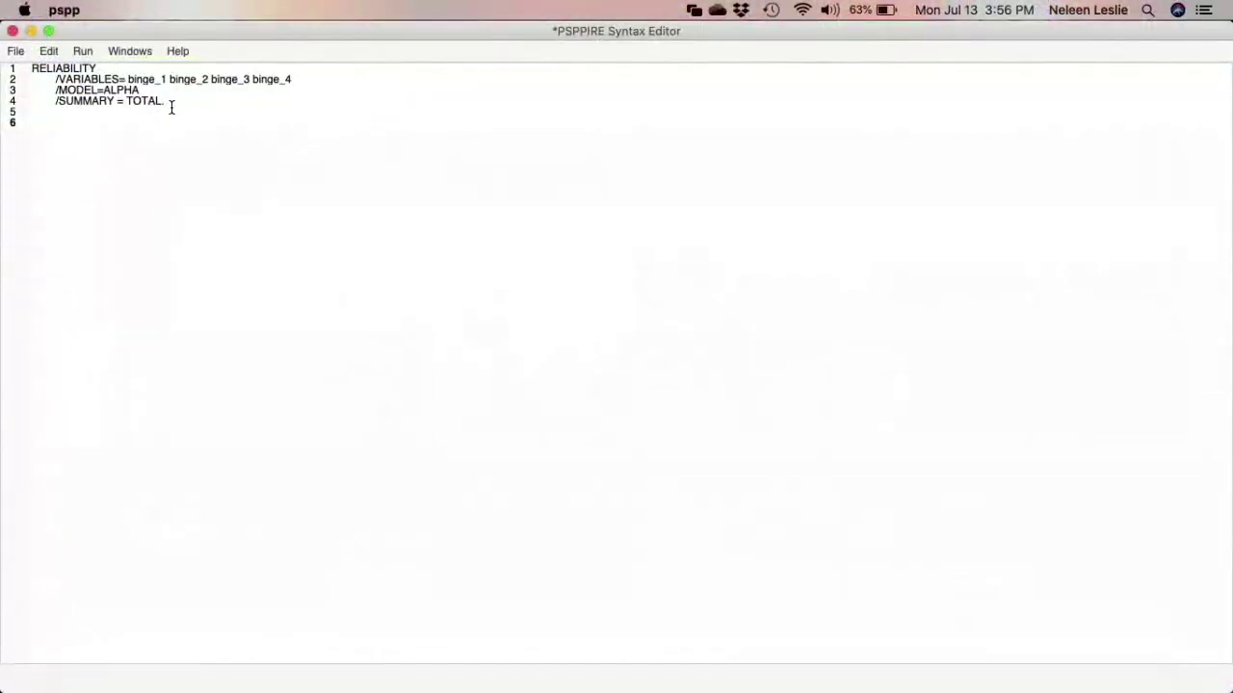
Duplicate the RELIABILITY command without binge_3 and select the copy to run.
left_click_drag(169, 102, 5, 60)
key("super+c")
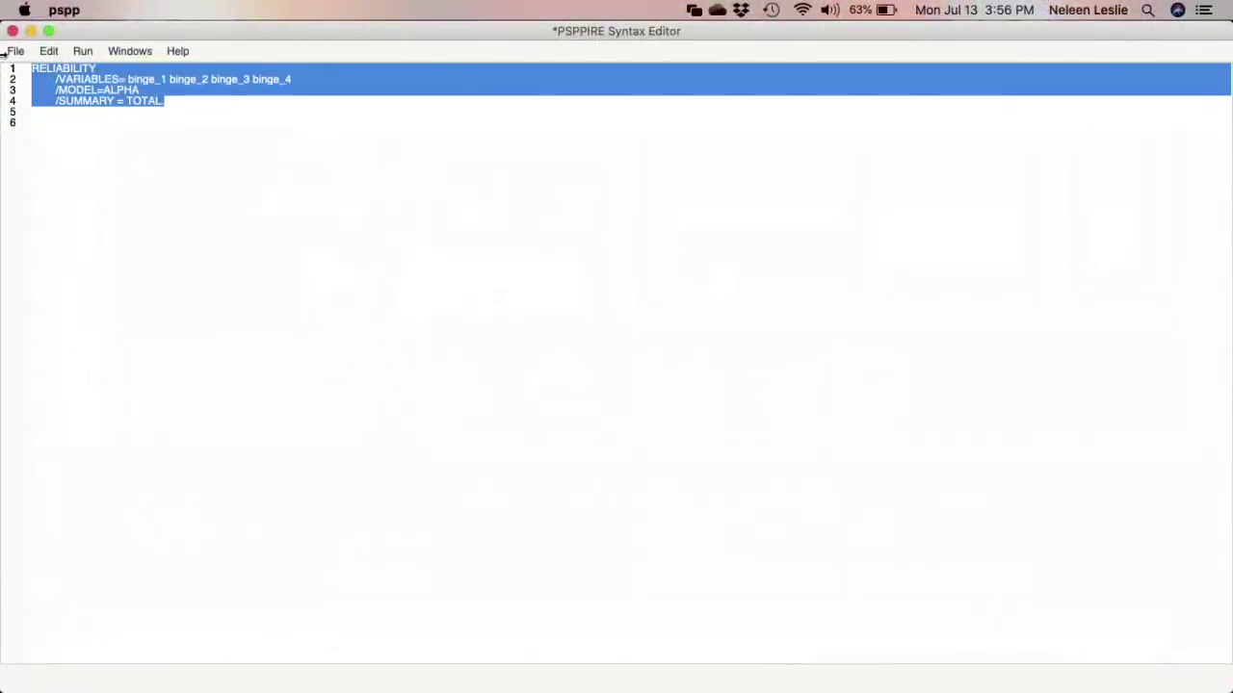
left_click(46, 130)
key("super+v")
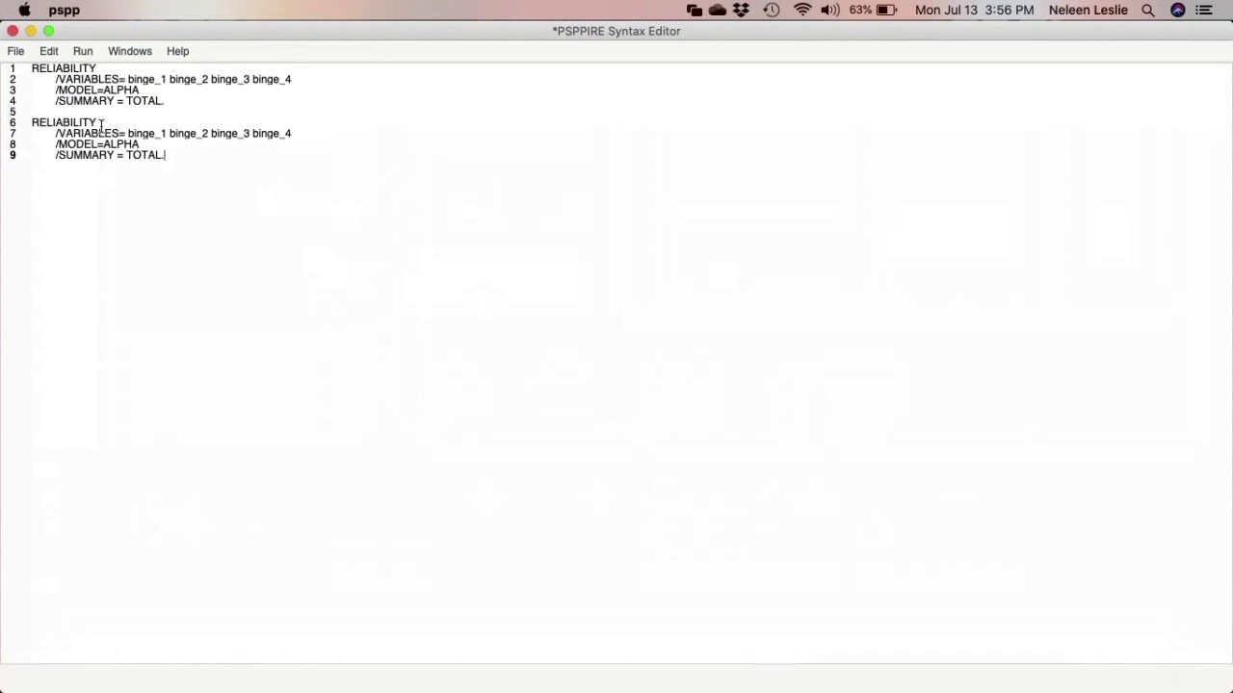
left_click_drag(211, 133, 253, 128)
key("BackSpace")
left_click_drag(169, 155, 3, 113)
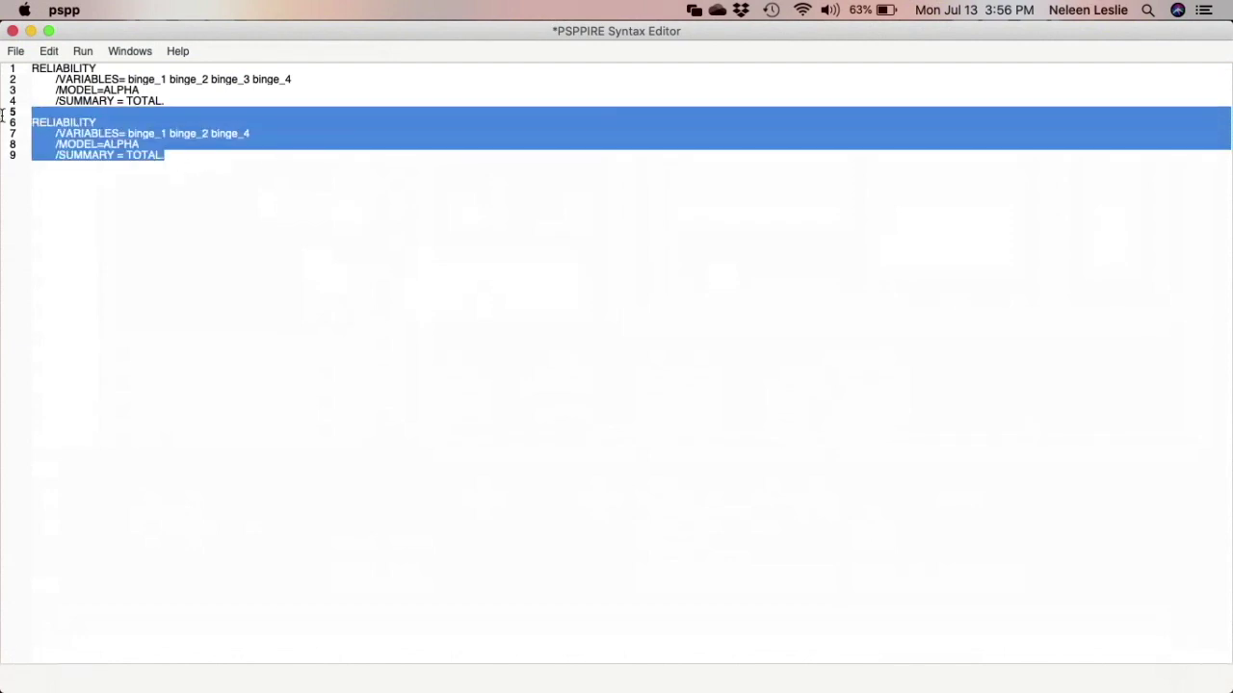
left_click(83, 51)
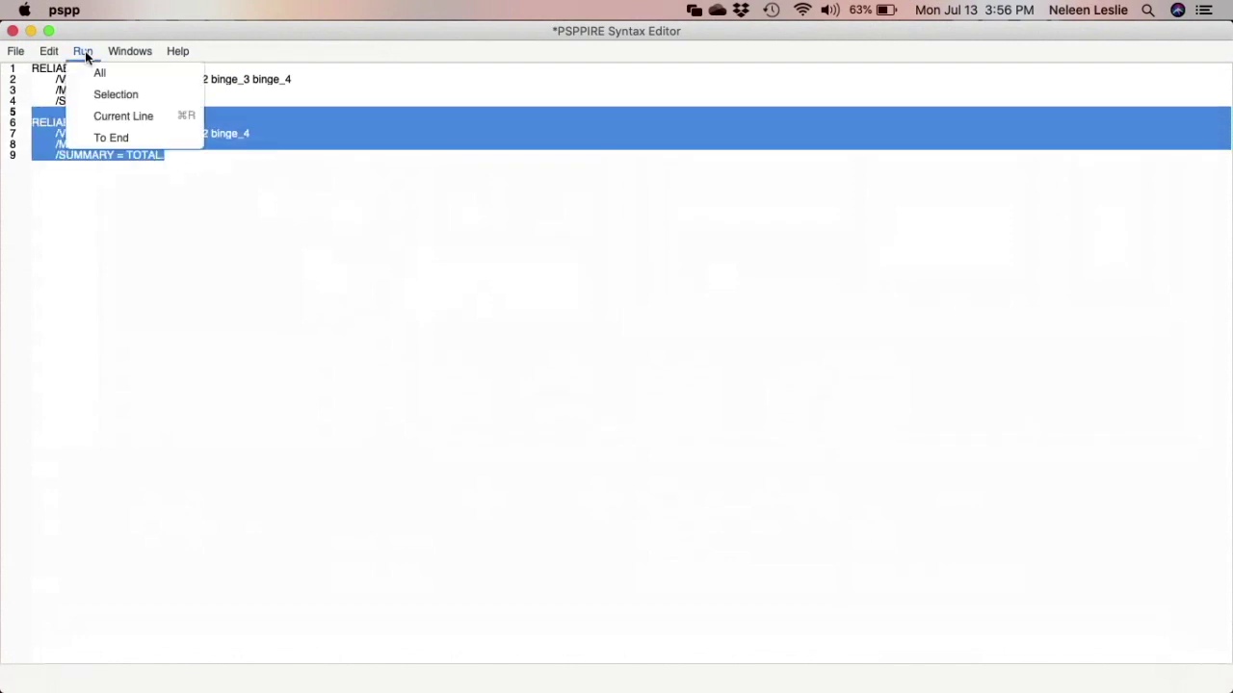
Run the selected command and review the output: alpha .80 for three items.
left_click(115, 94)
scroll(291, 330, "down", 2)
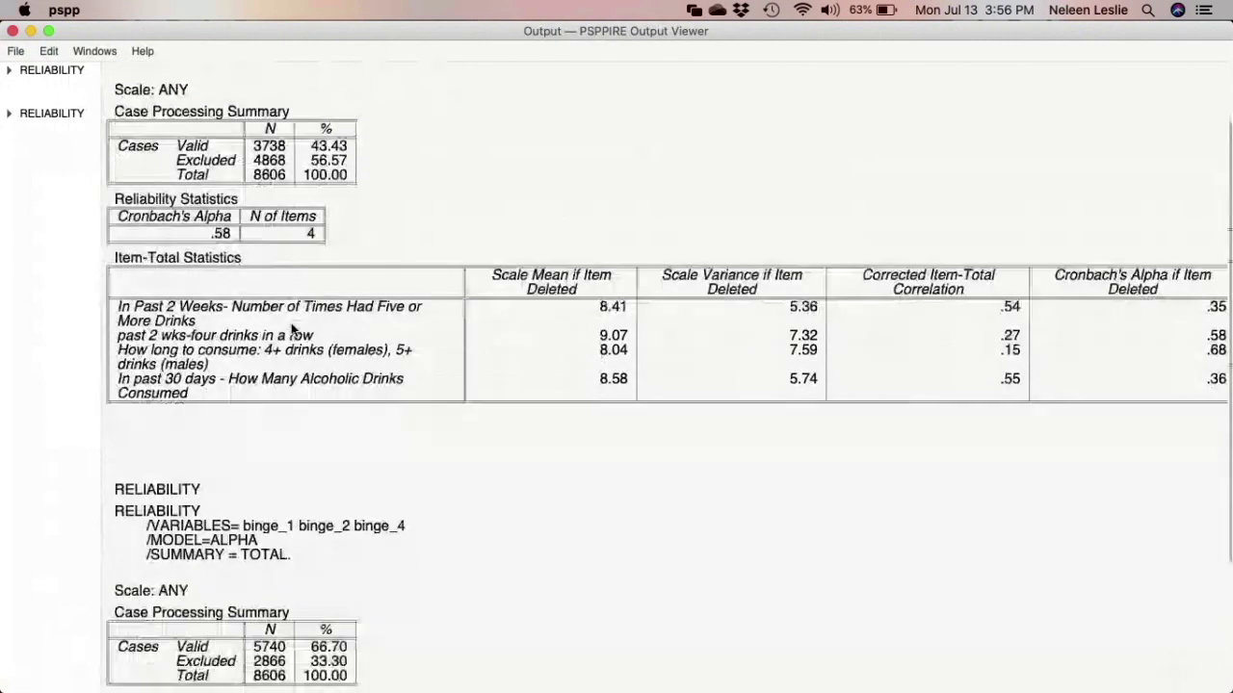
scroll(292, 331, "down", 4)
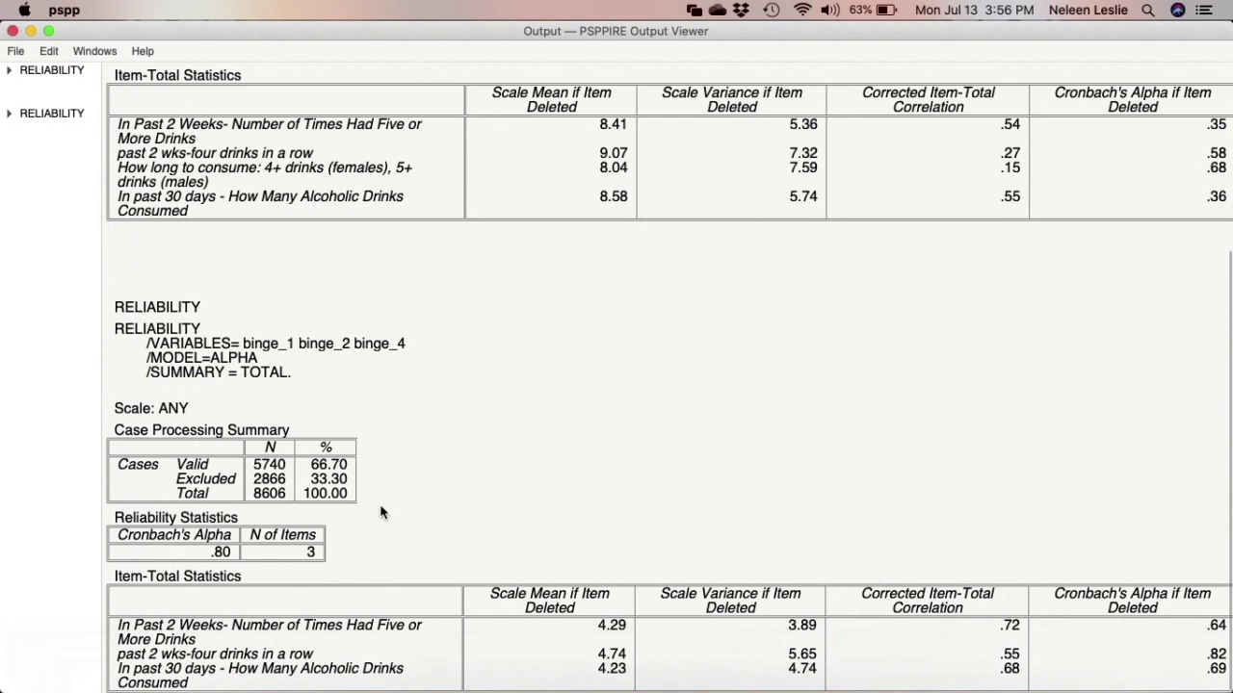
Show all PSPP windows from the Dock icon's menu.
mouse_move(775, 678)
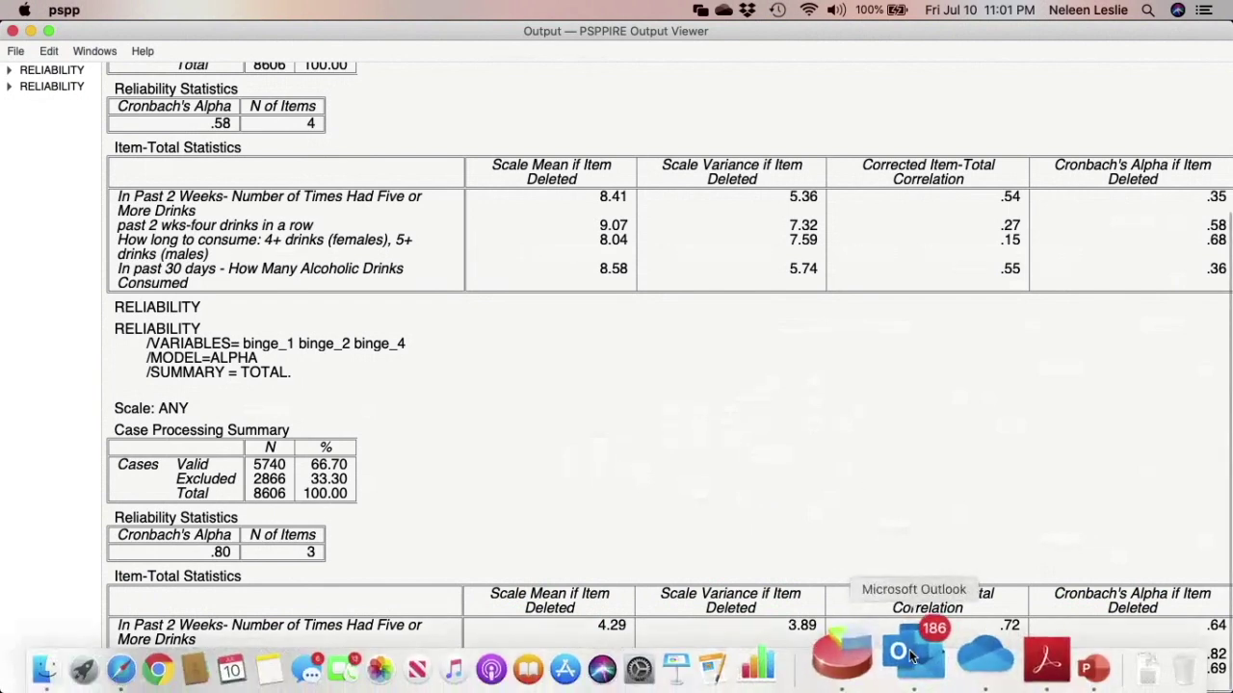
right_click(877, 649)
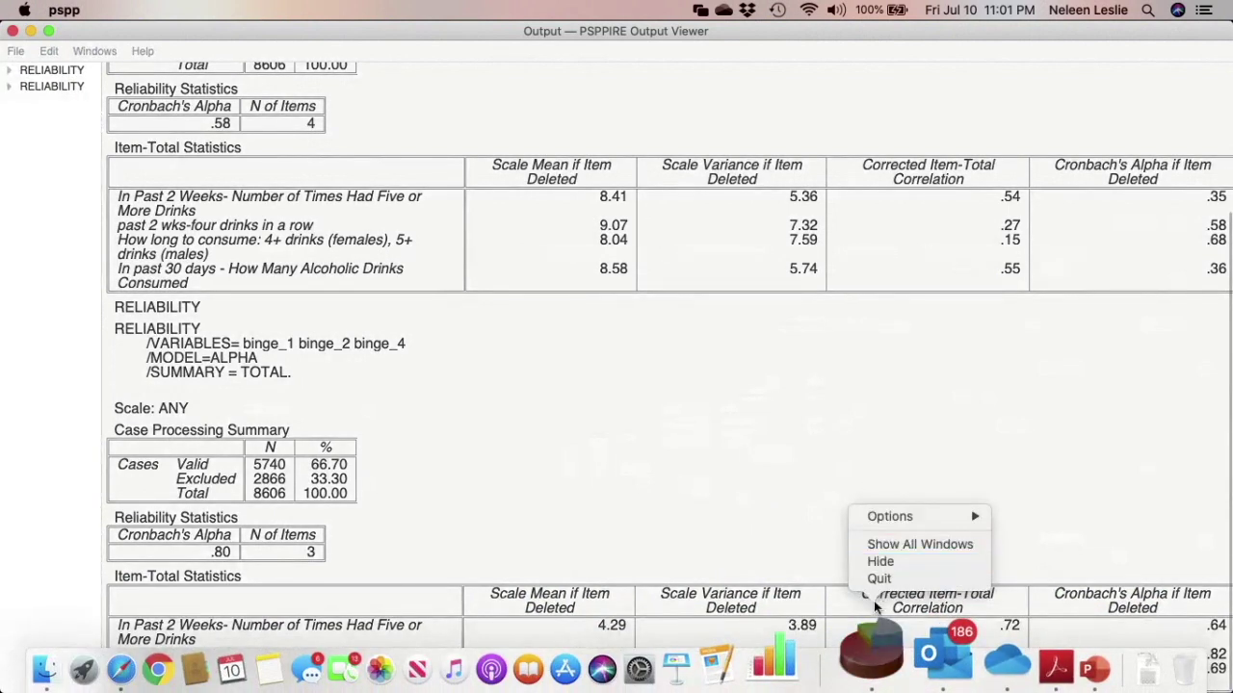
left_click(883, 547)
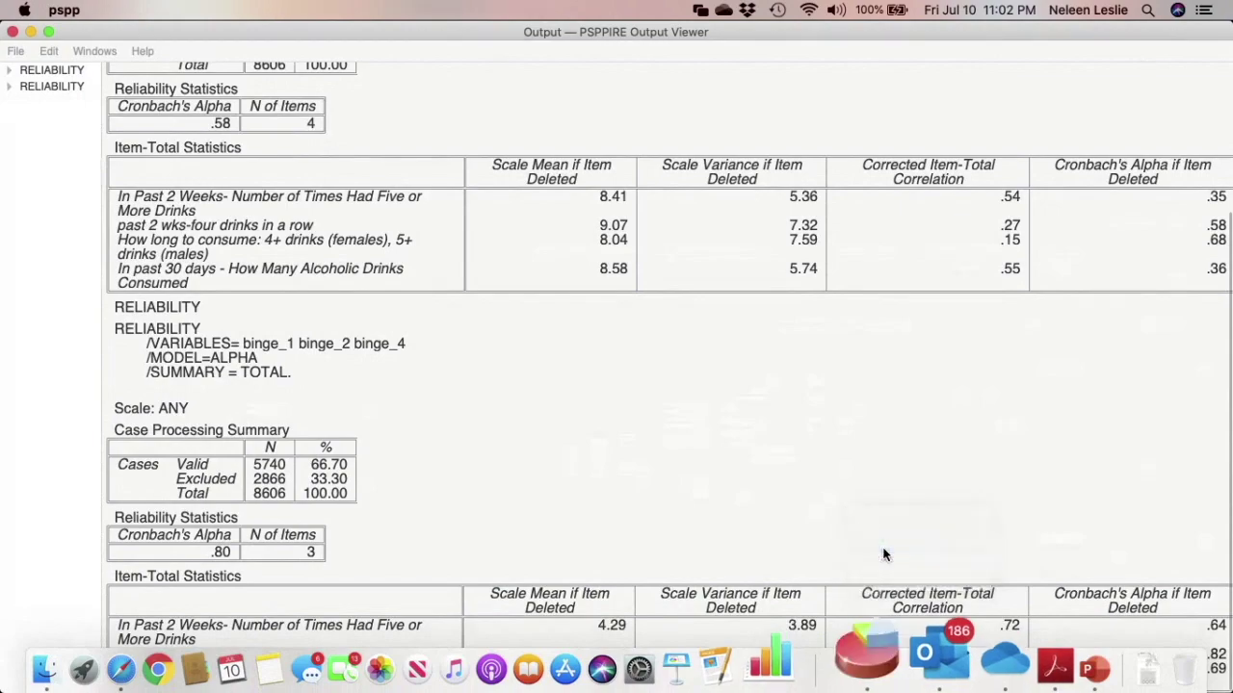
Bring the Data Editor forward and scroll Variable View down to mother_schooling.
left_click(742, 334)
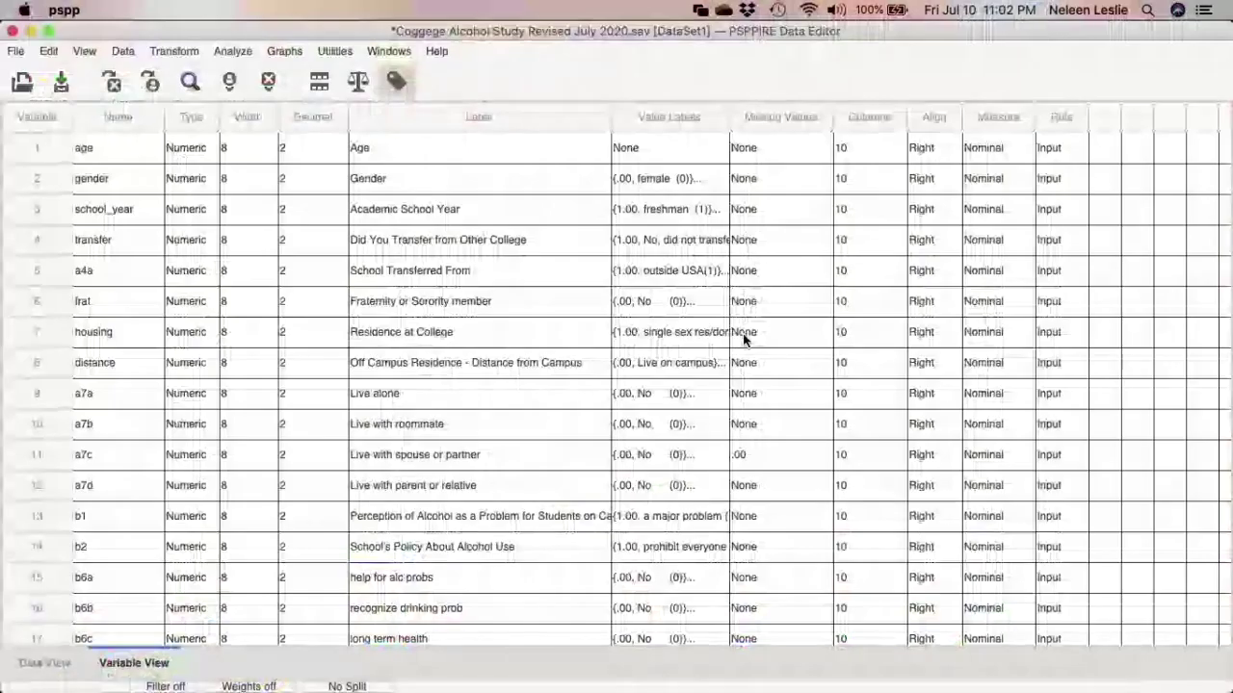
scroll(743, 334, "down", 5)
scroll(742, 333, "down", 20)
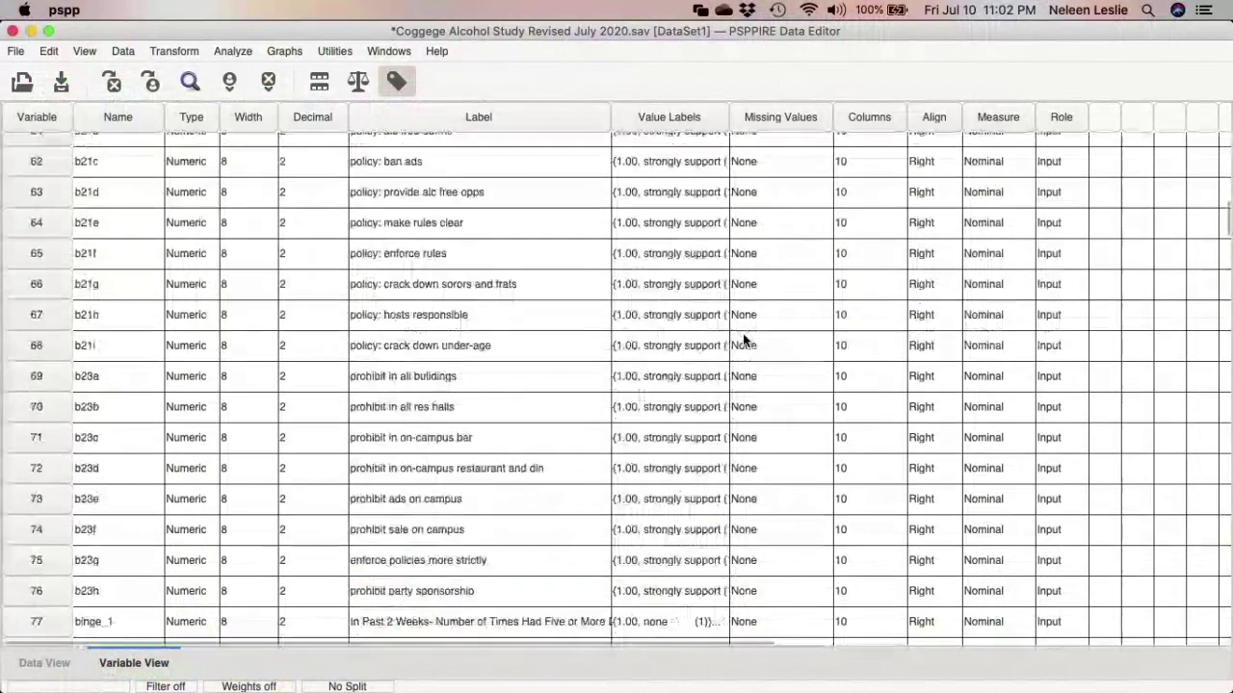
scroll(742, 334, "down", 20)
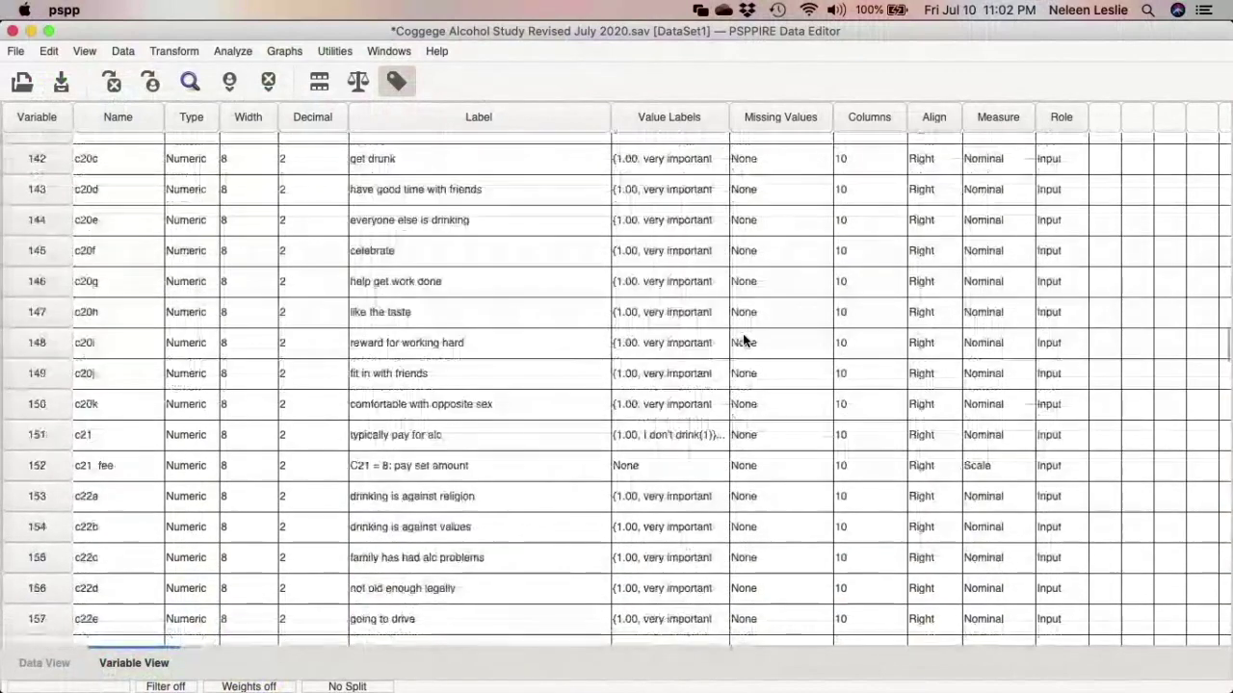
scroll(742, 334, "down", 20)
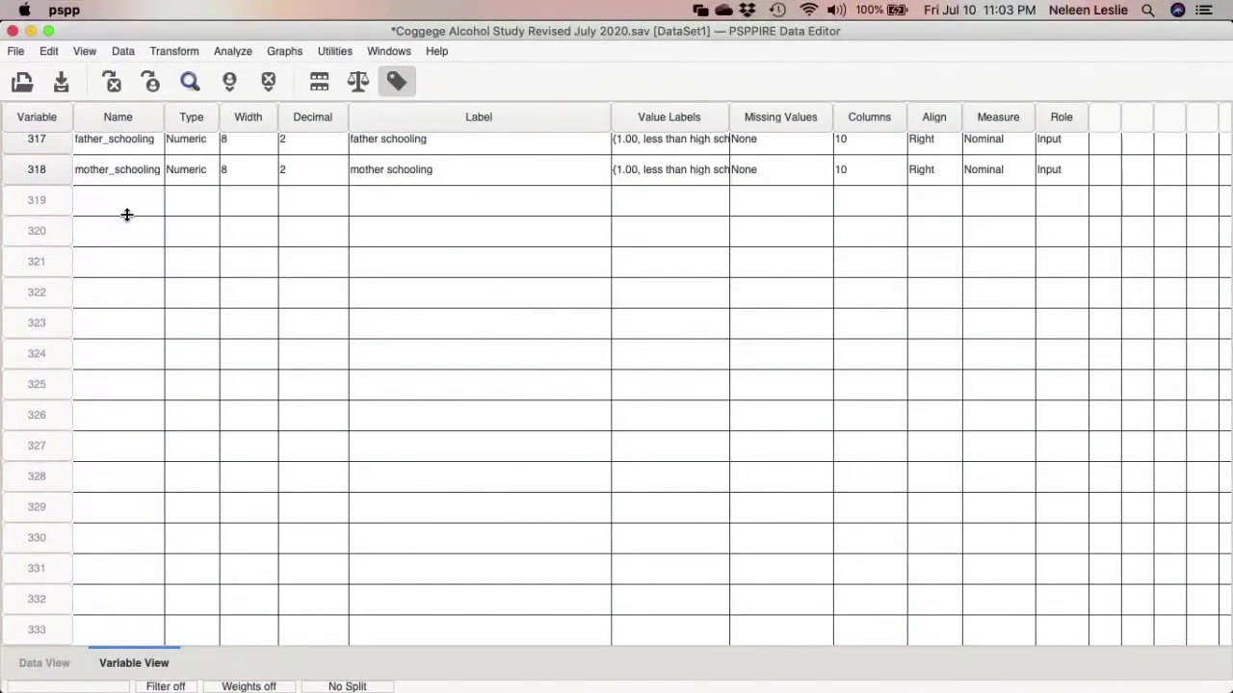
Open Analyze > Descriptive Statistics > Descriptives.
left_click(231, 52)
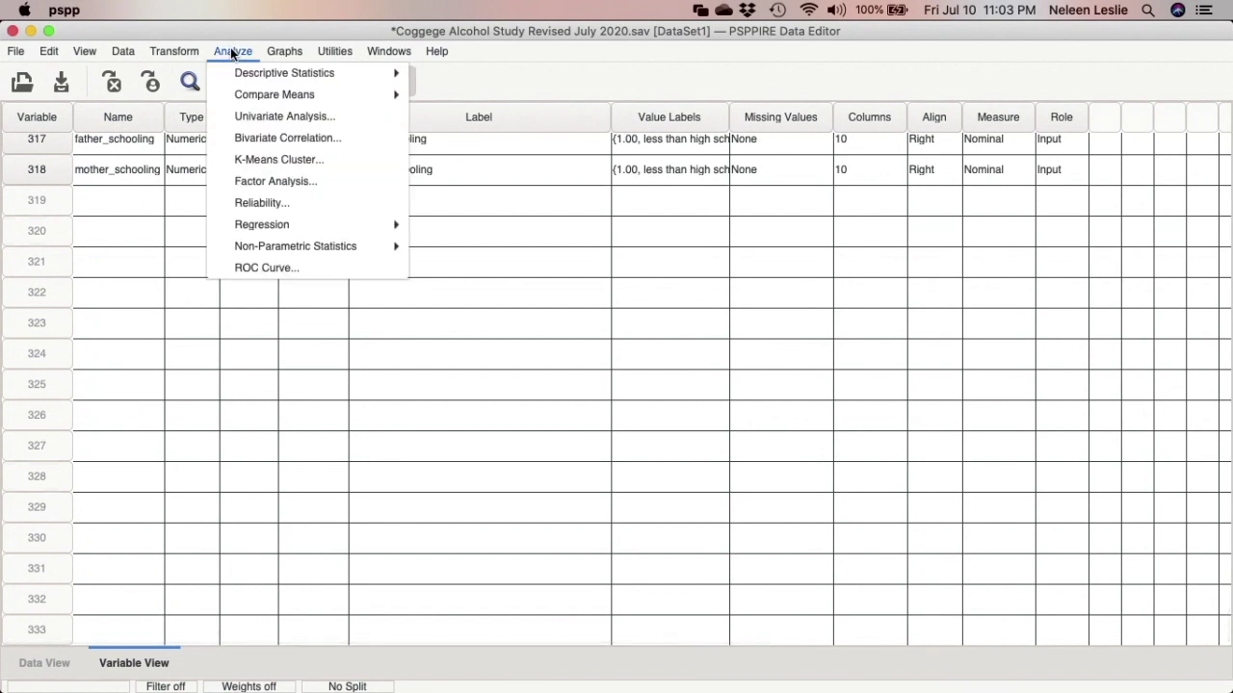
mouse_move(240, 77)
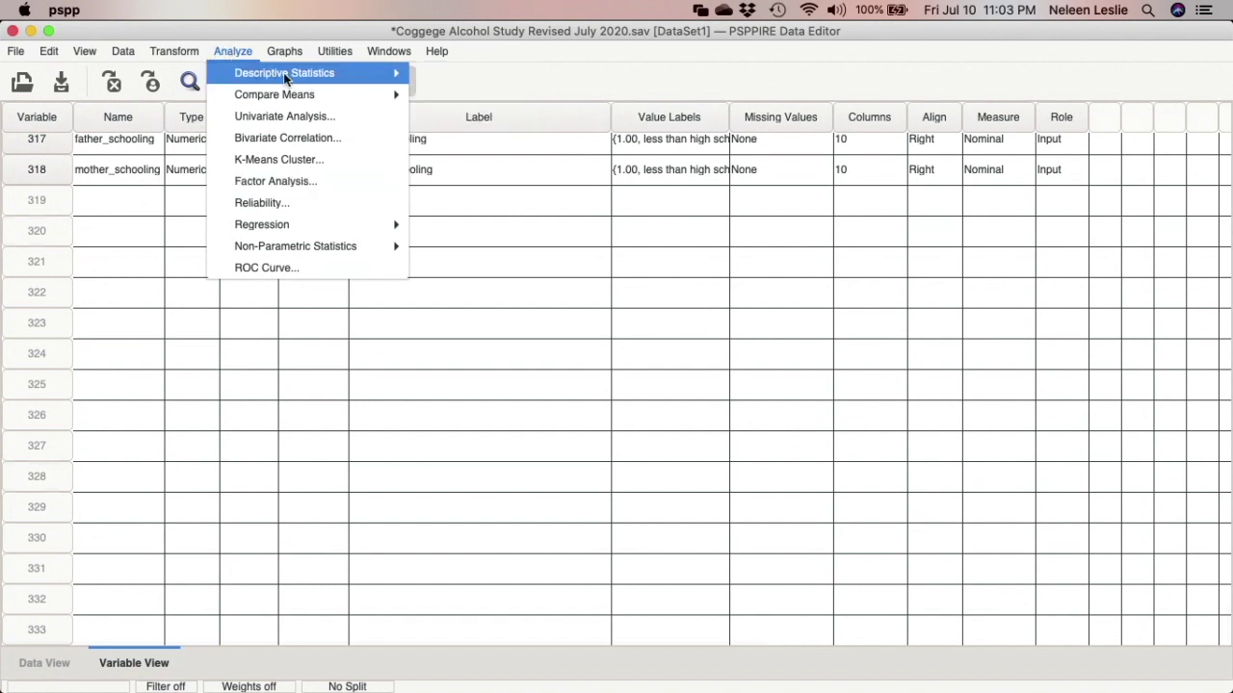
mouse_move(286, 72)
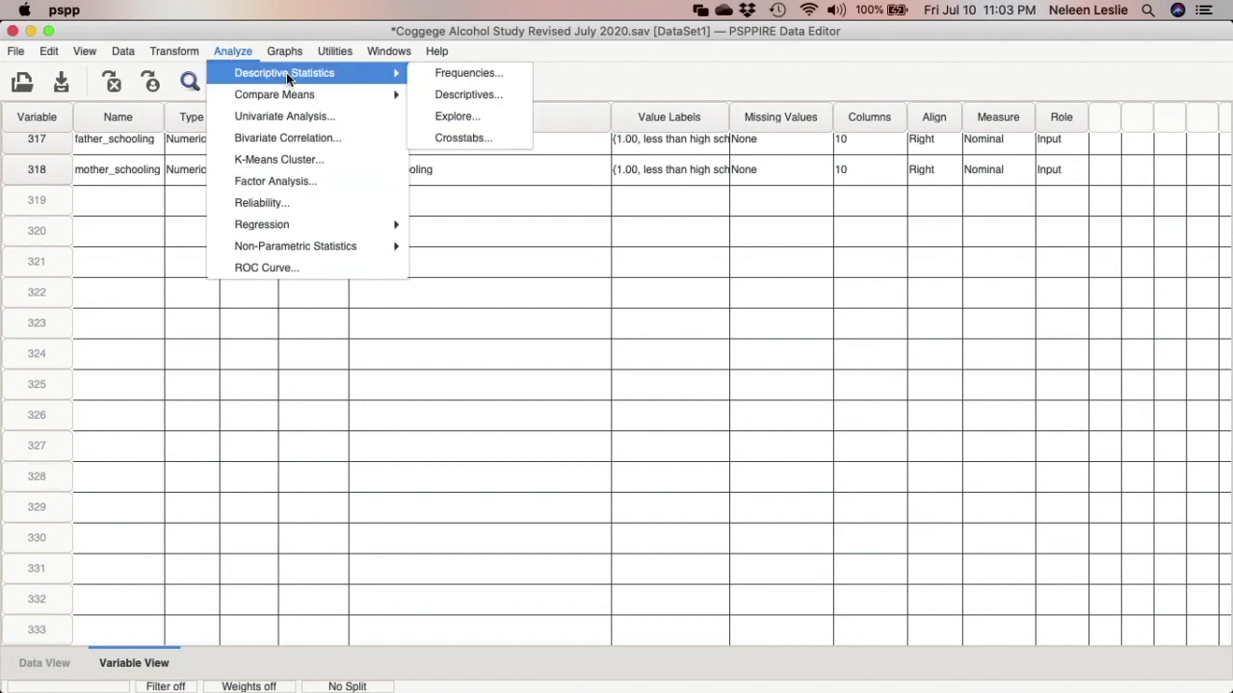
left_click(483, 93)
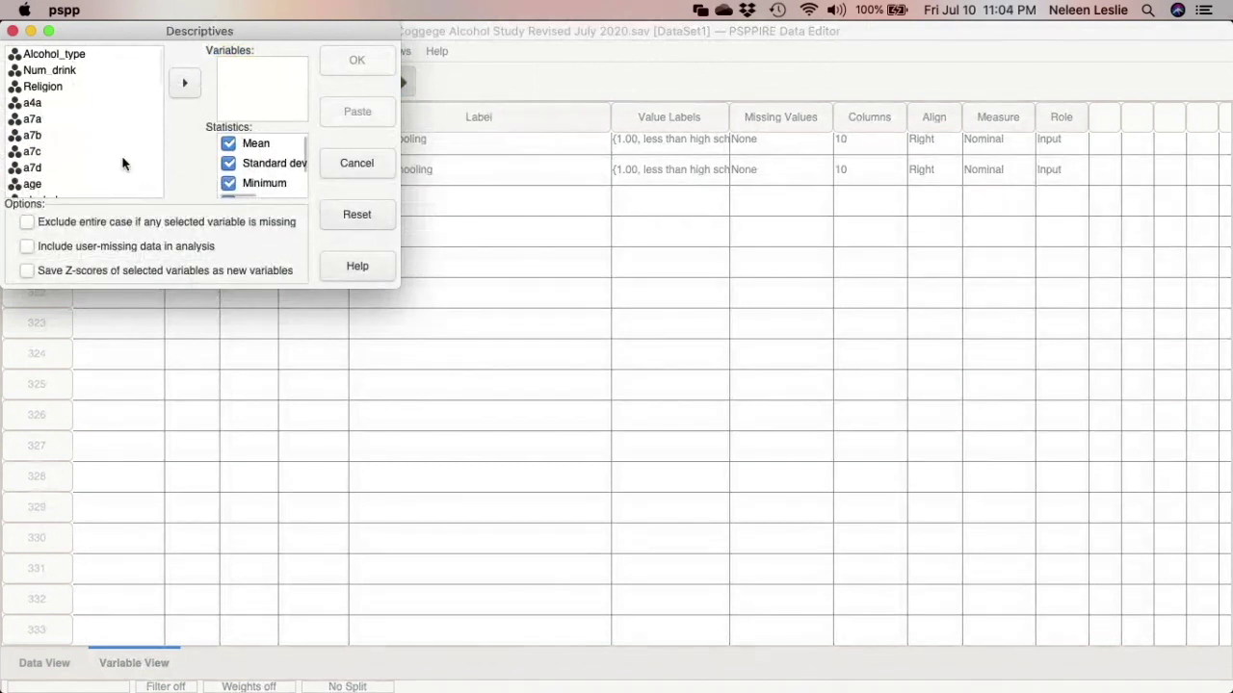
scroll(113, 118, "down", 10)
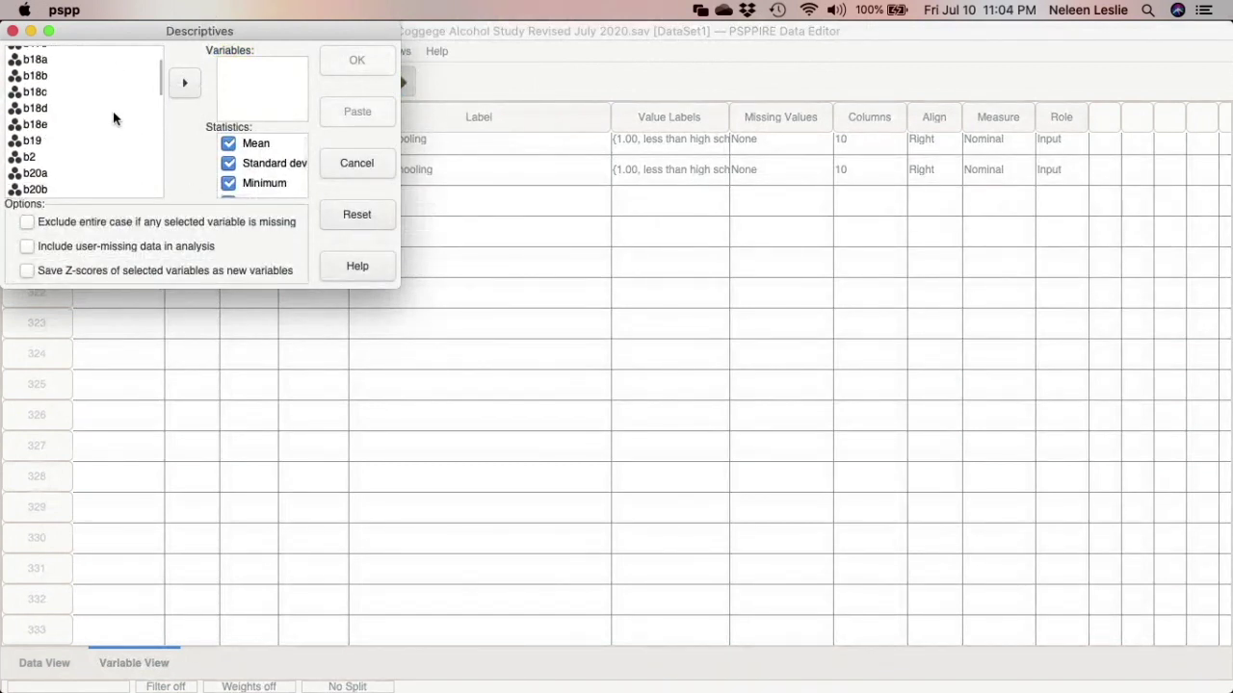
scroll(113, 118, "down", 10)
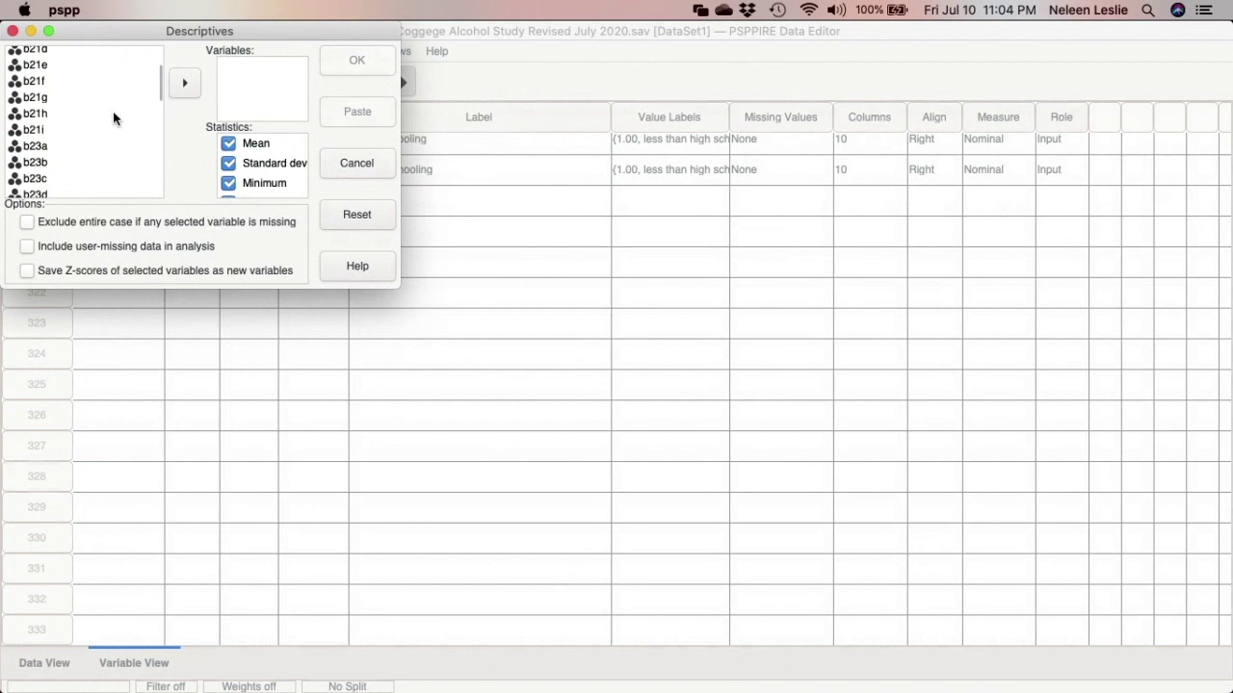
scroll(113, 117, "down", 5)
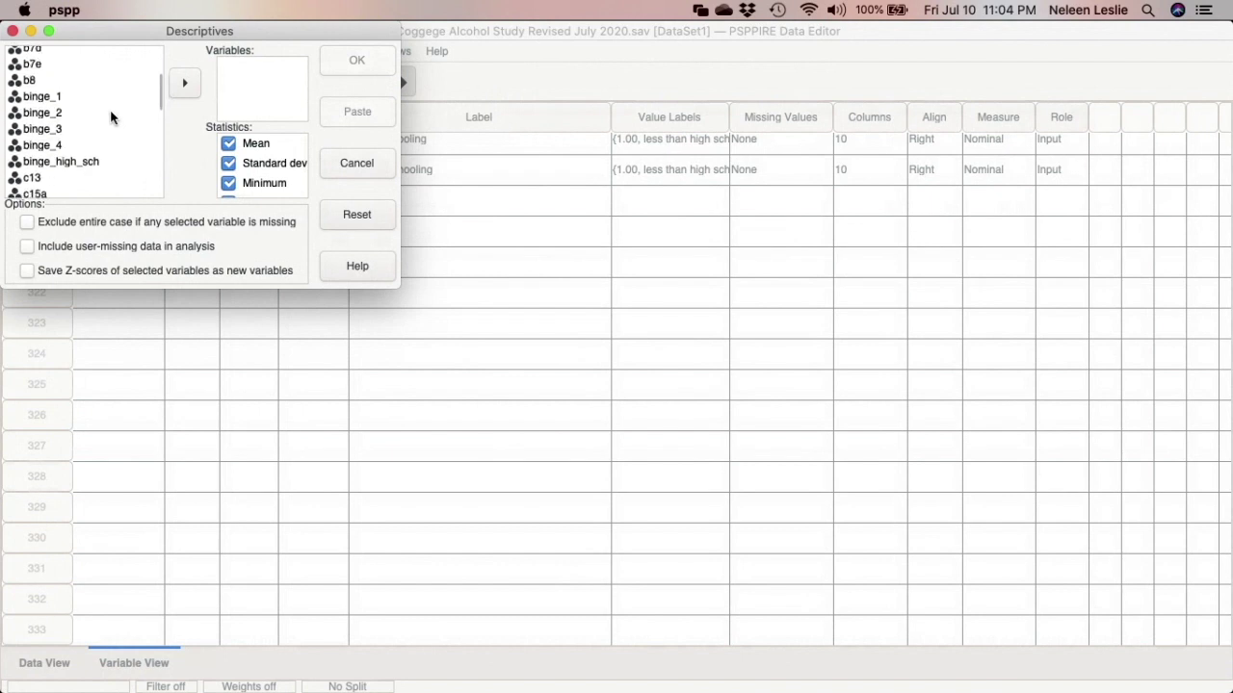
Add binge_1, binge_2 and binge_4 to the Descriptives Variables list.
left_click(53, 113)
left_click(43, 96)
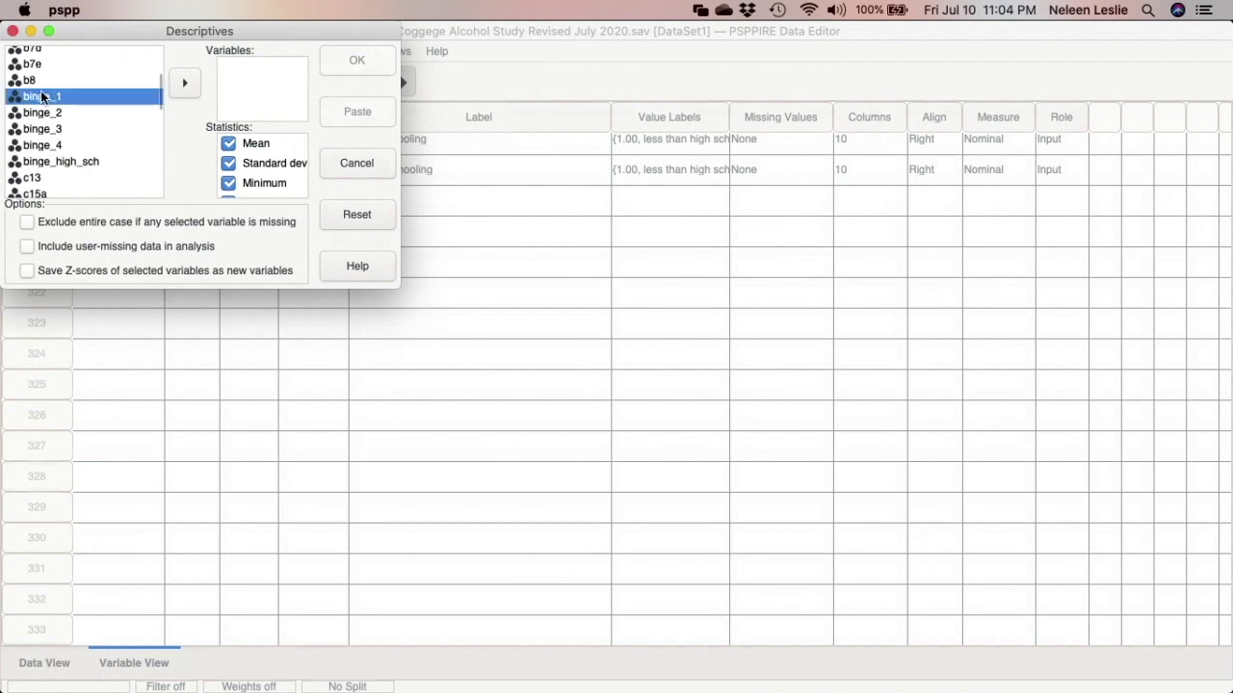
left_click(184, 83)
left_click(184, 83)
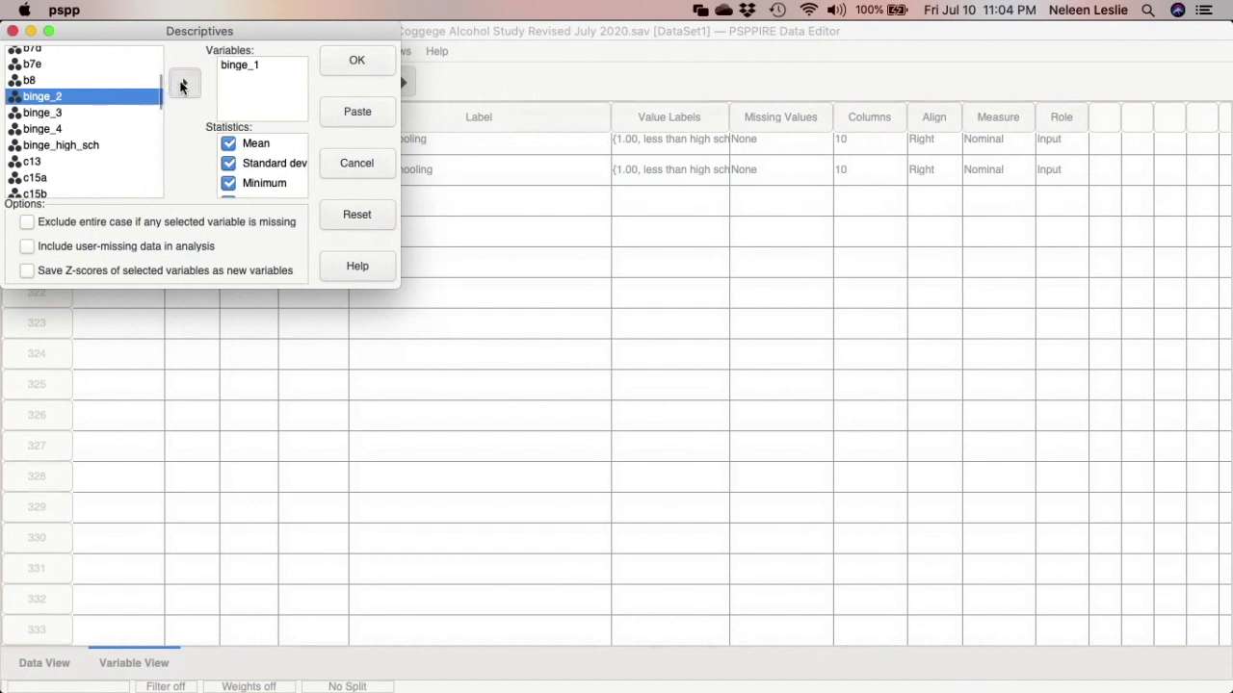
left_click(55, 114)
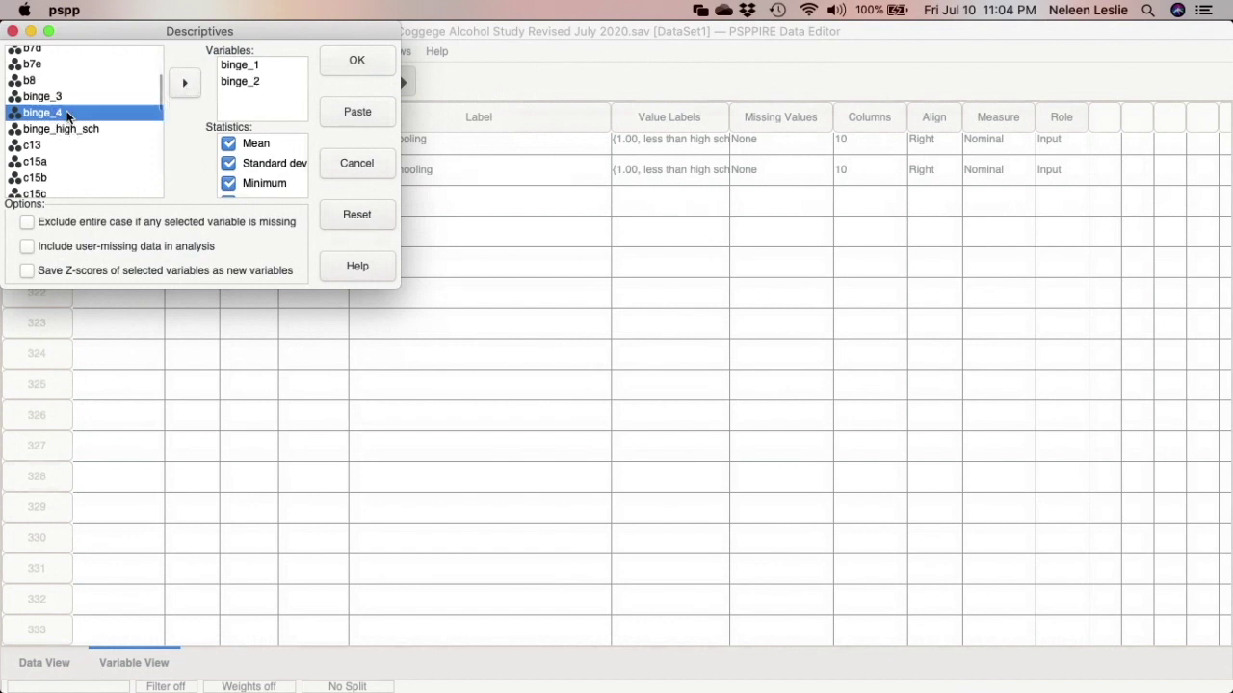
left_click(184, 83)
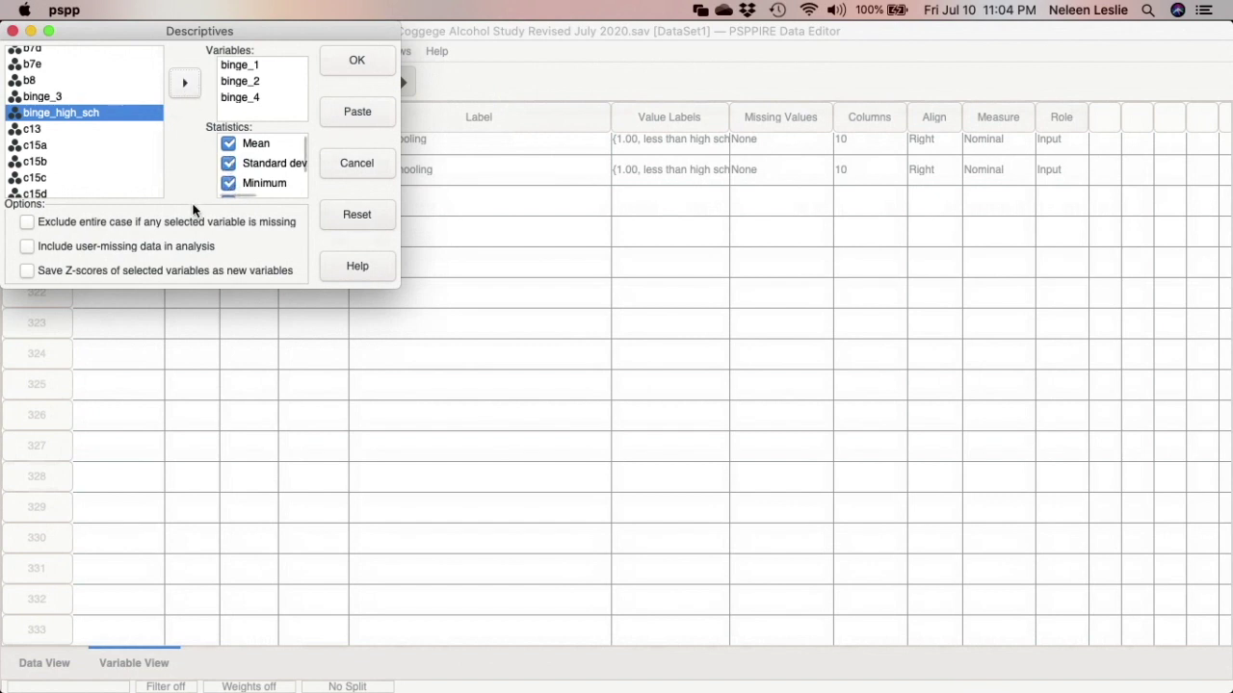
Enable saving z-scores as new variables and paste the DESCRIPTIVES /SAVE command into the syntax.
left_click(27, 272)
scroll(231, 154, "down", 3)
scroll(227, 156, "right", 2)
scroll(227, 156, "left", 2)
scroll(227, 155, "up", 1)
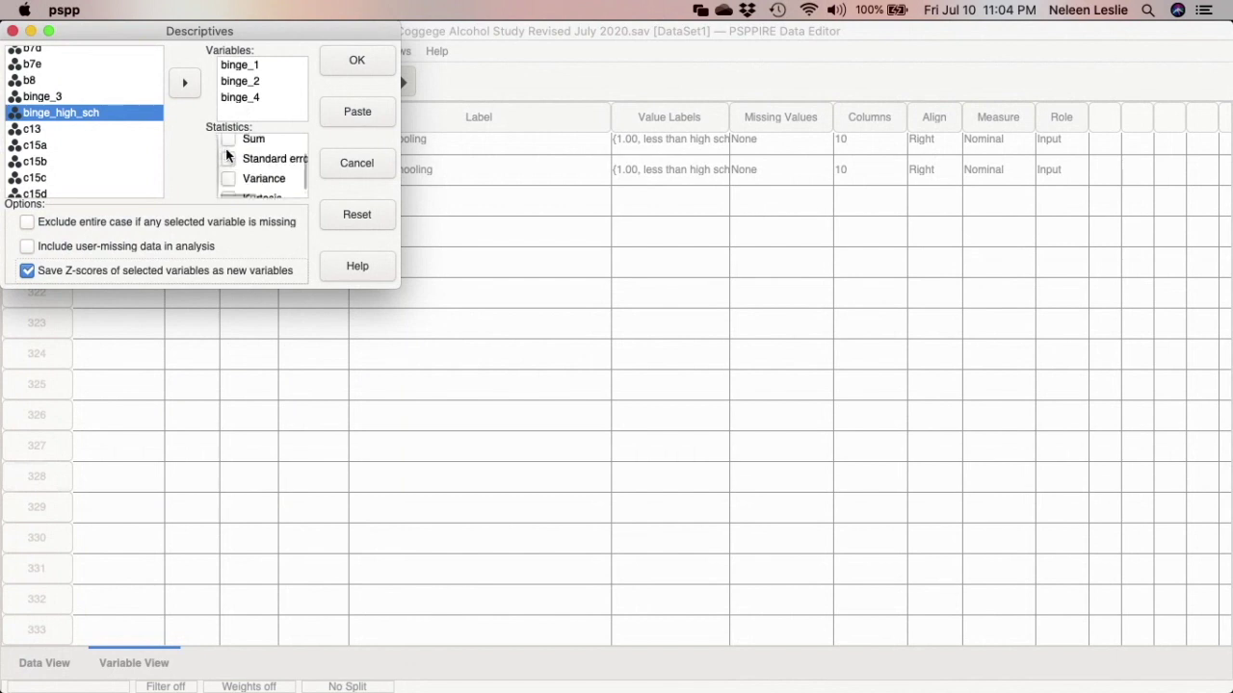
scroll(226, 156, "up", 3)
scroll(227, 154, "down", 5)
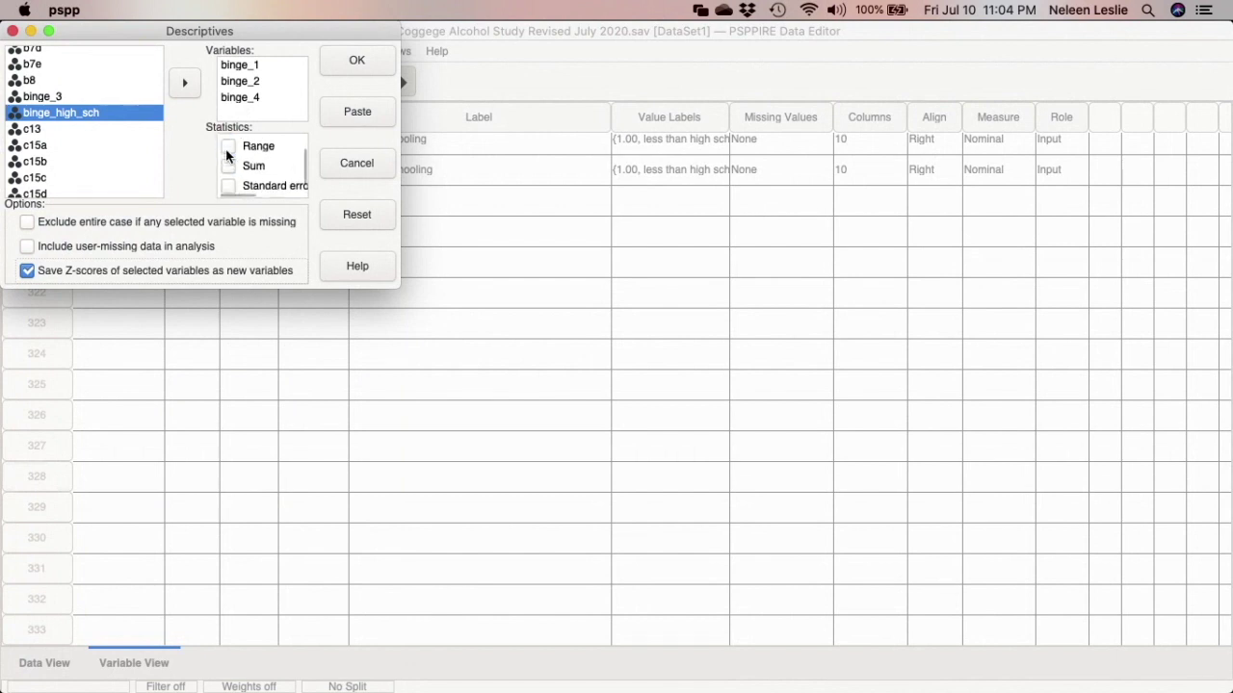
scroll(226, 154, "up", 5)
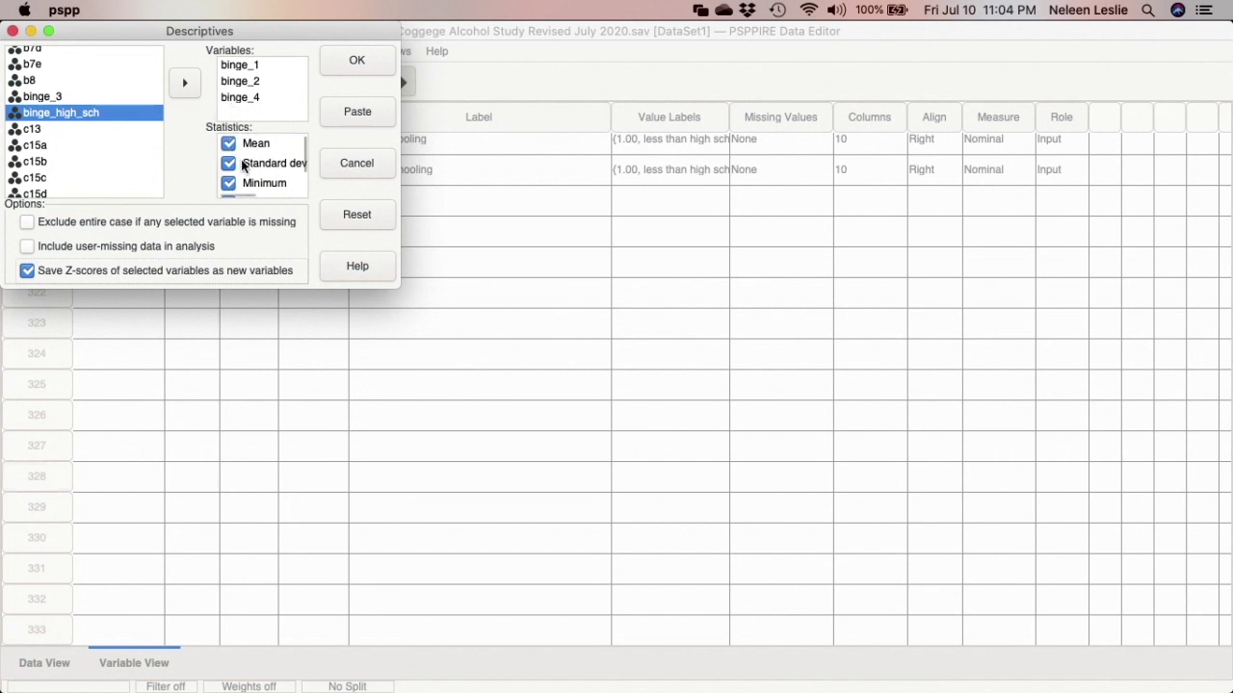
scroll(233, 167, "down", 4)
scroll(233, 167, "down", 3)
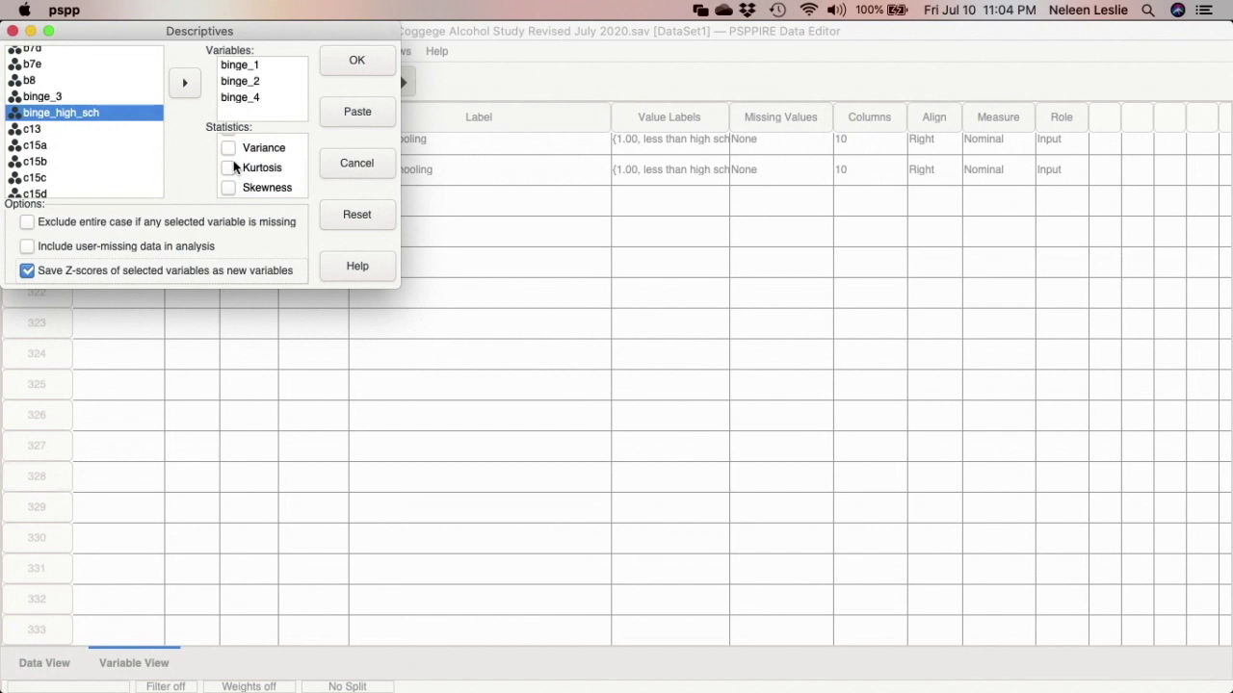
scroll(233, 160, "down", 1)
left_click(356, 113)
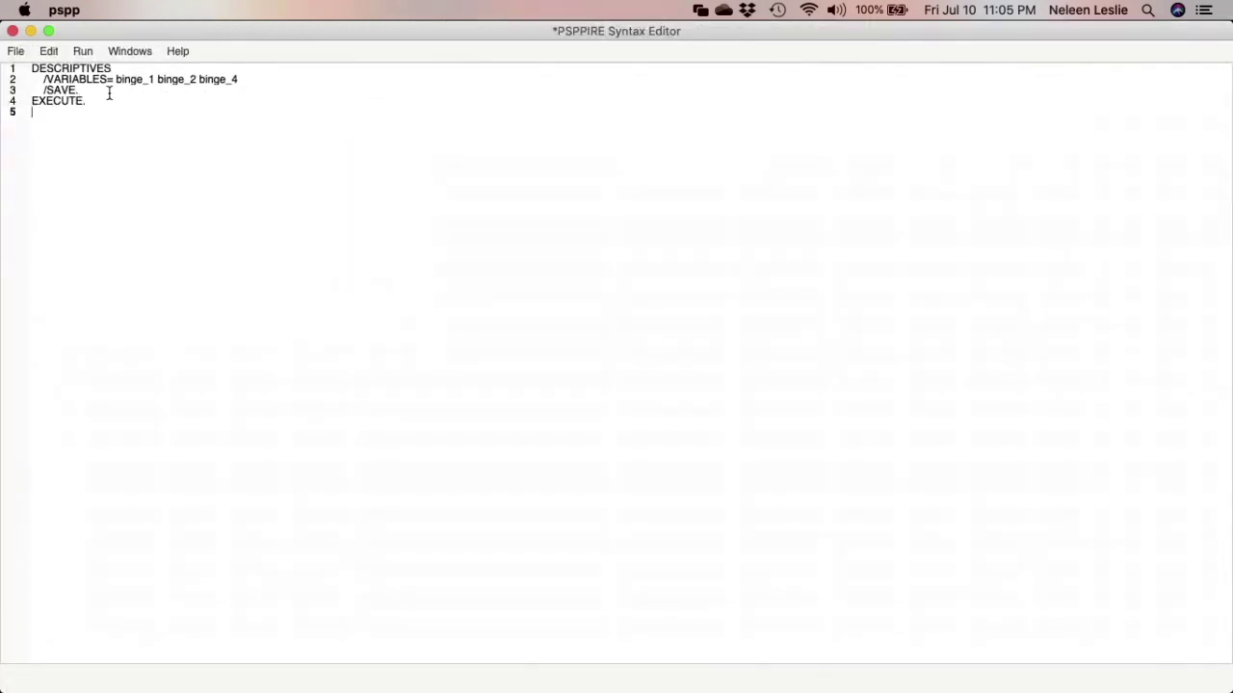
Run the DESCRIPTIVES command and review output mapping the binge items to Zbinge_1, Zbinge_2, Zbinge_4.
left_click_drag(94, 104, 23, 65)
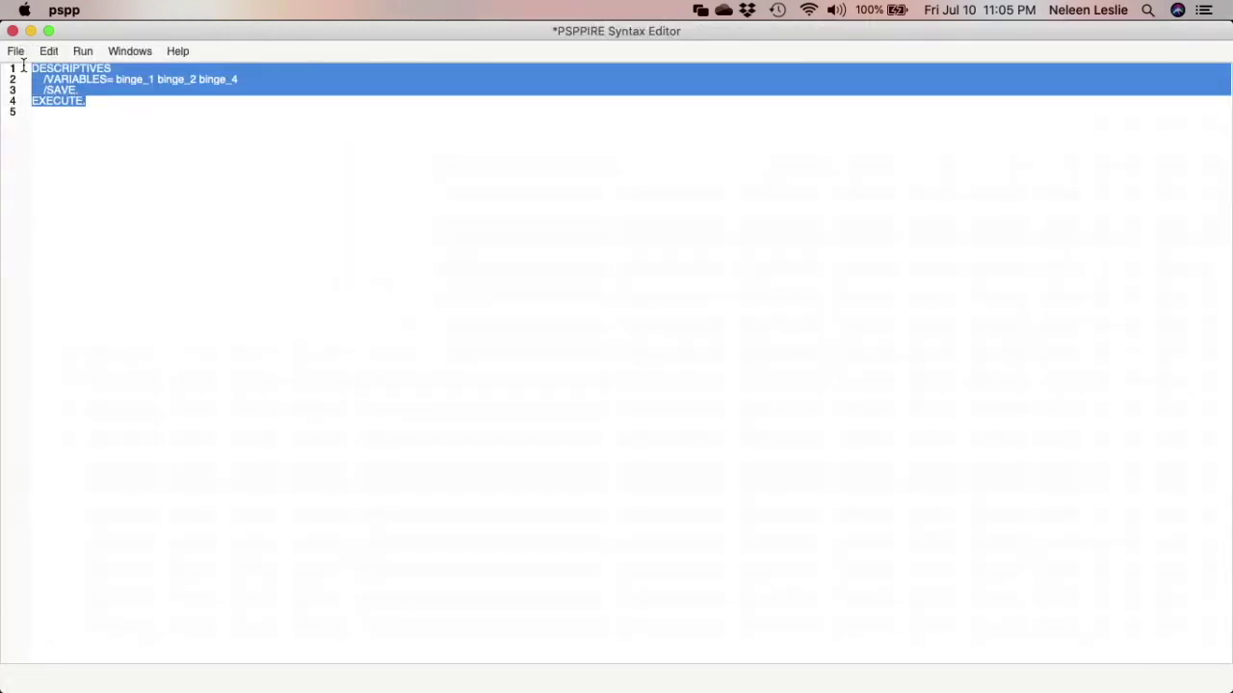
left_click(87, 54)
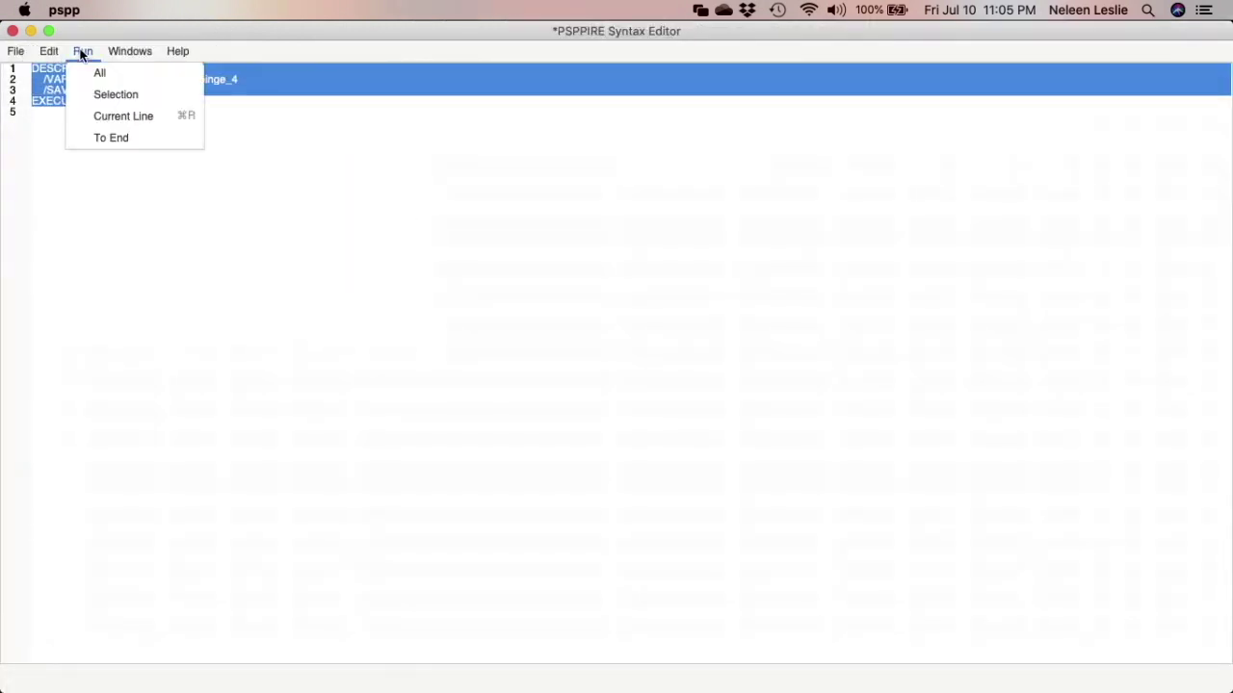
left_click(108, 96)
scroll(233, 267, "down", 5)
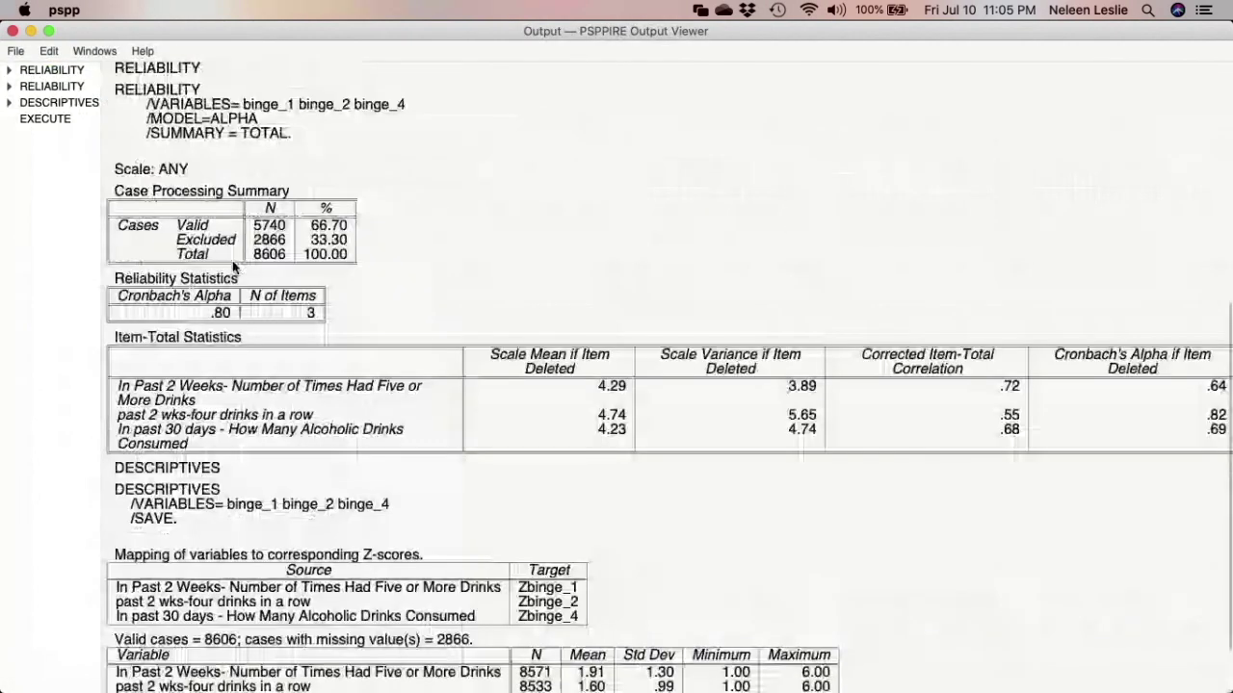
scroll(233, 268, "down", 2)
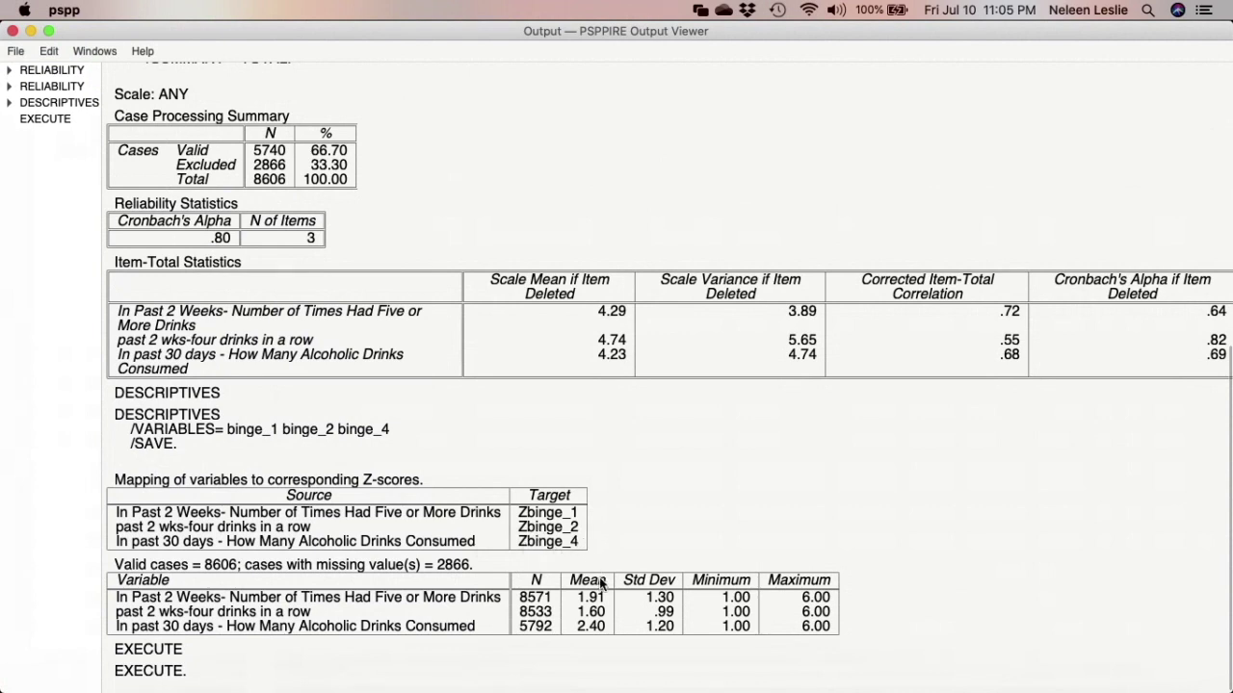
mouse_move(722, 679)
mouse_move(870, 689)
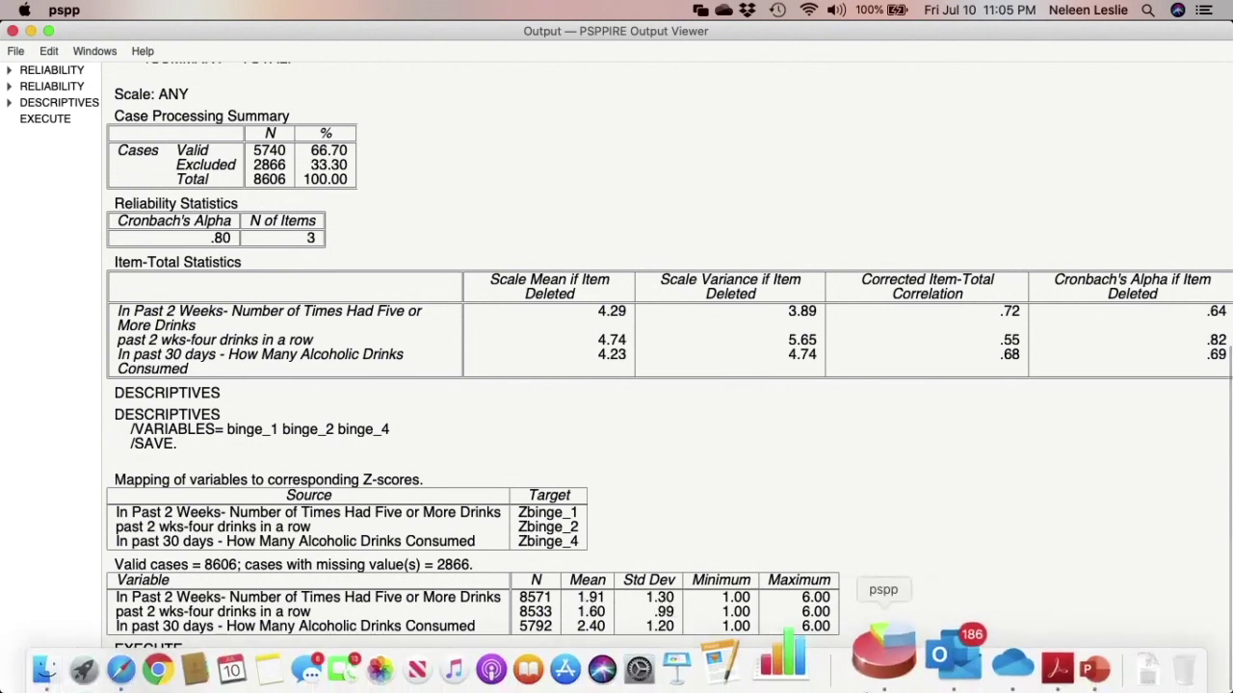
Bring the PSPP Data Editor window back to the front through the Dock's Show All Windows.
right_click(881, 664)
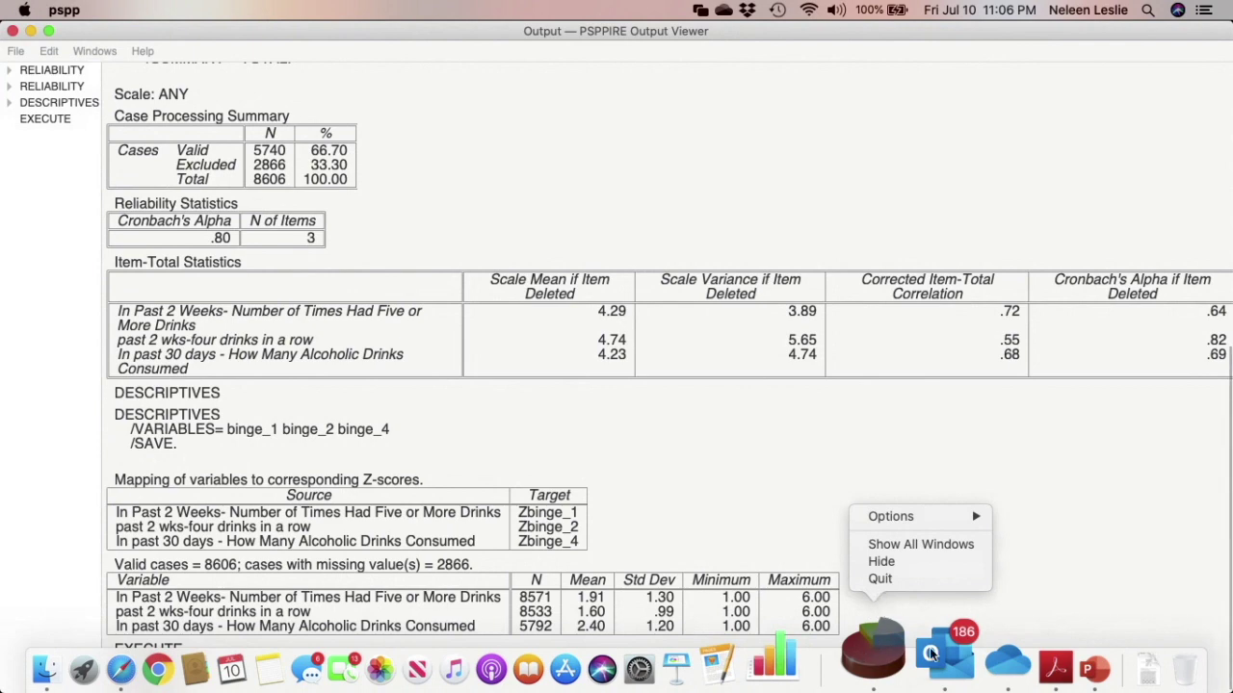
left_click(890, 546)
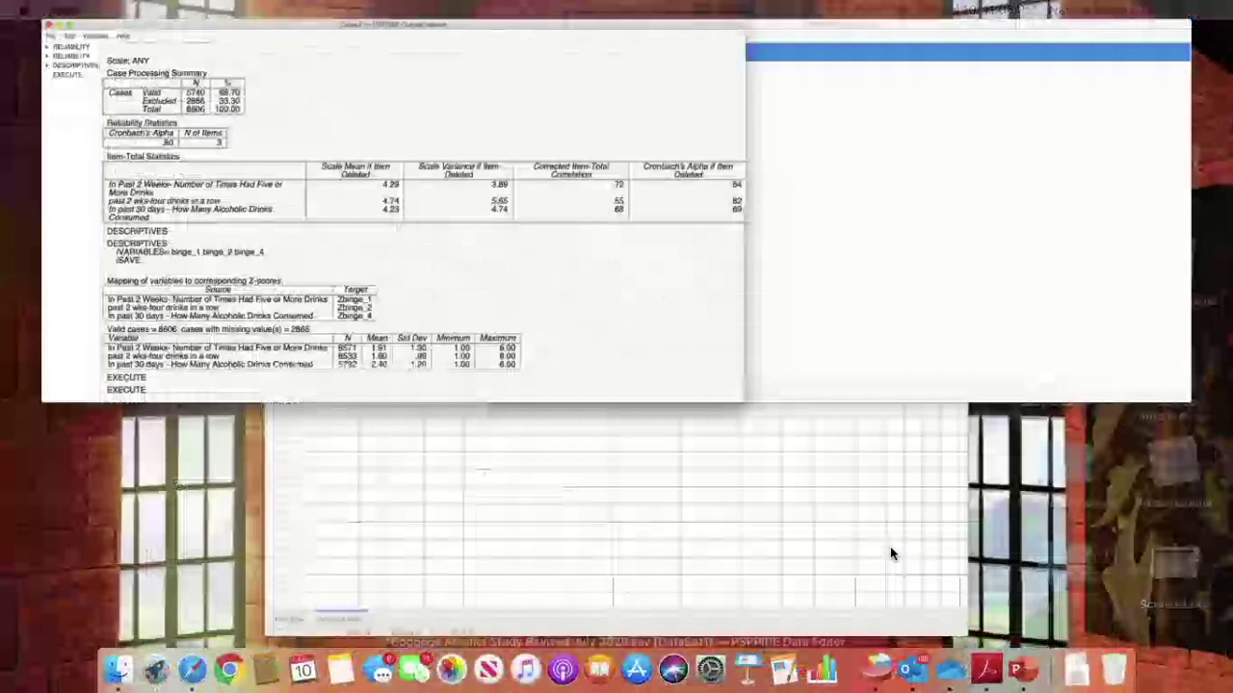
left_click(713, 472)
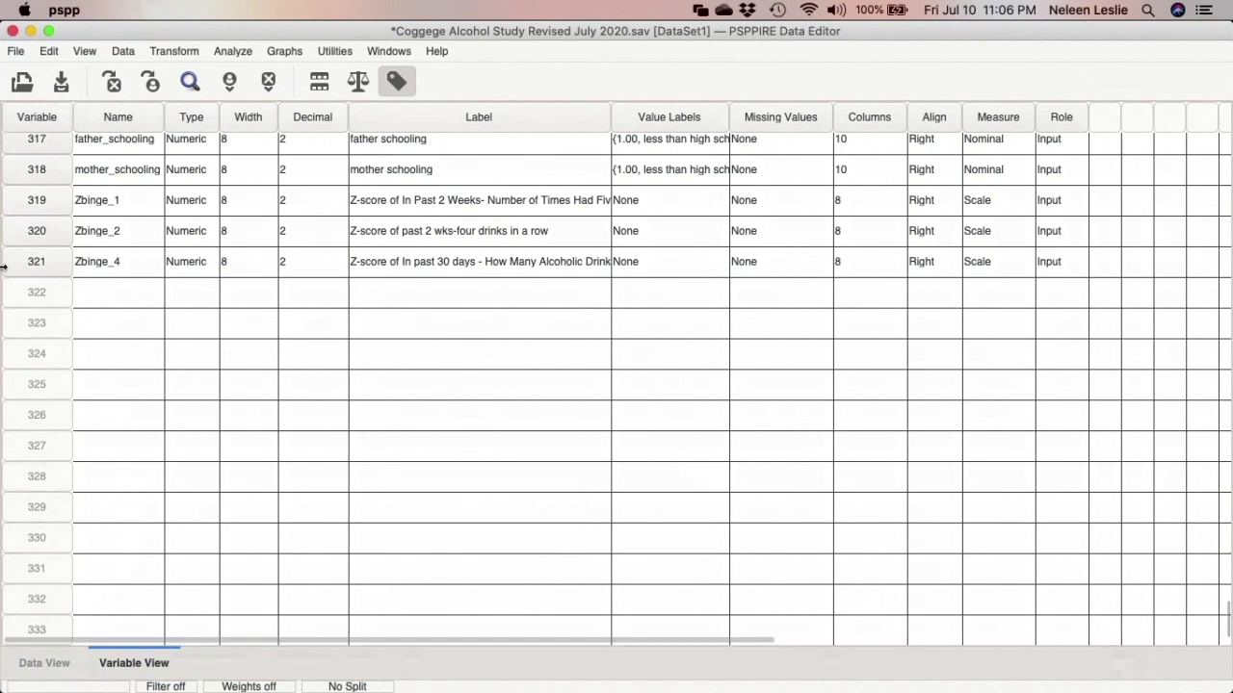
Switch to Data View and scroll through the cases to inspect the Zbinge_1, Zbinge_2 and Zbinge_4 z-scores.
left_click(21, 208)
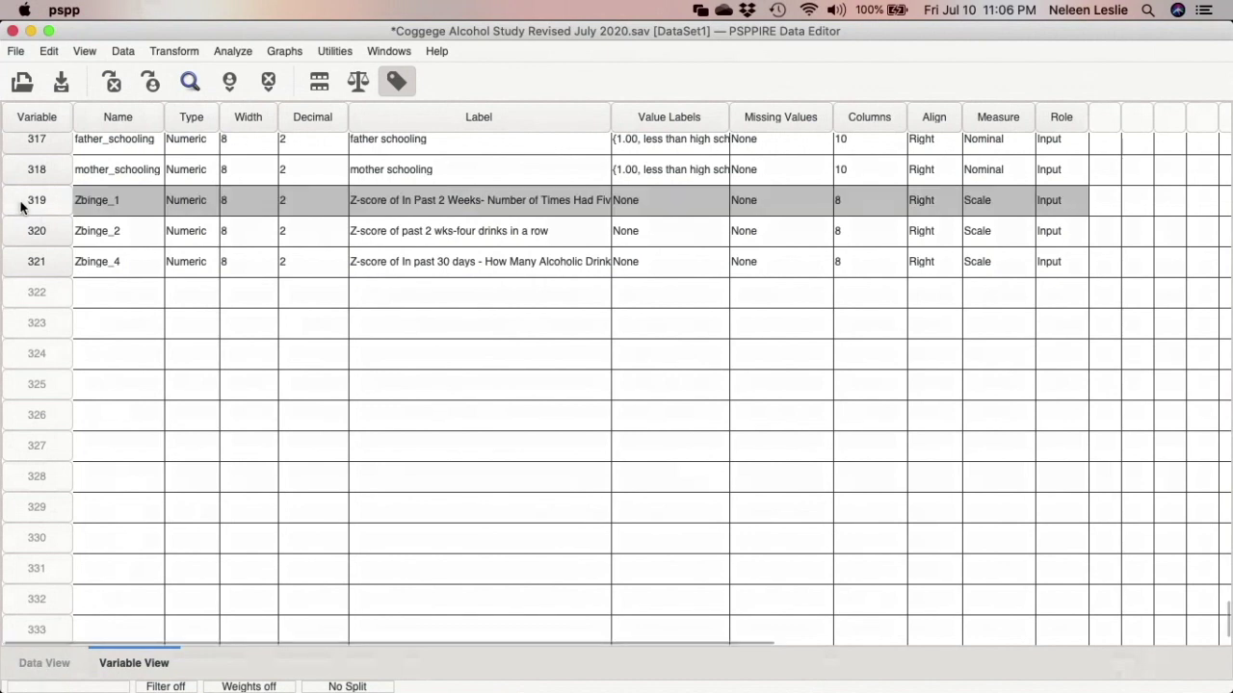
left_click(45, 670)
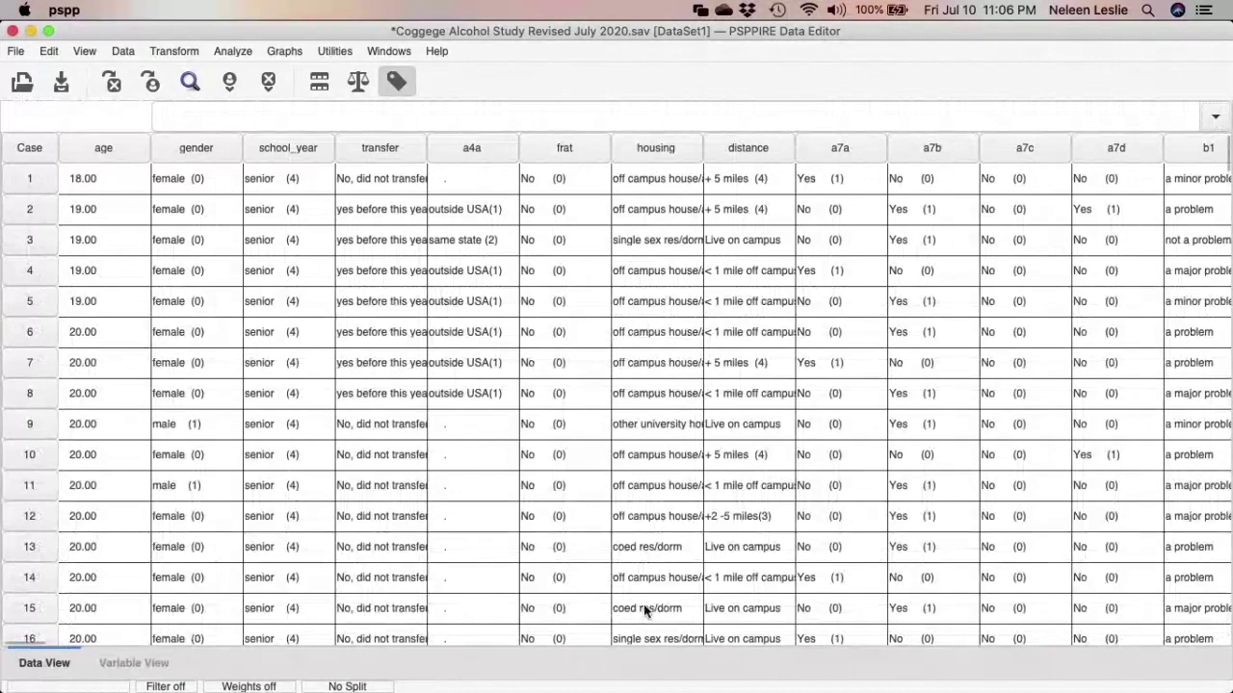
scroll(643, 609, "right", 15)
scroll(643, 609, "down", 3)
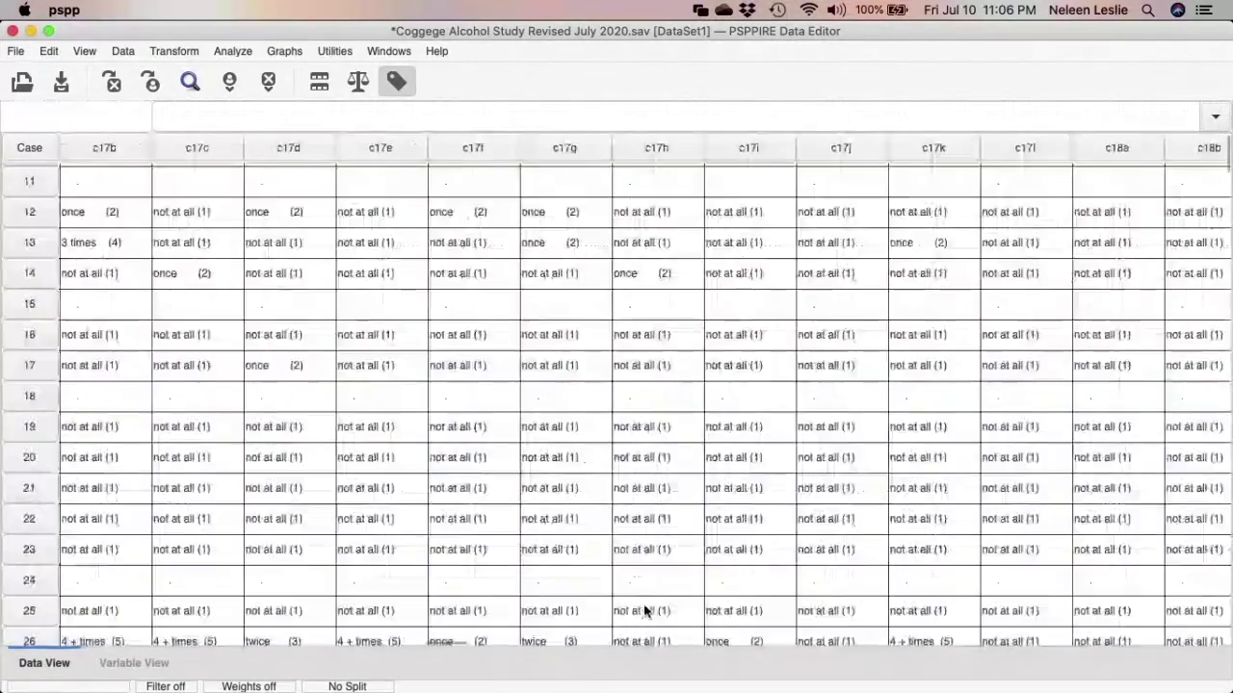
scroll(645, 613, "down", 20)
scroll(645, 612, "right", 20)
scroll(577, 626, "down", 15)
scroll(513, 592, "up", 1)
scroll(514, 592, "left", 1)
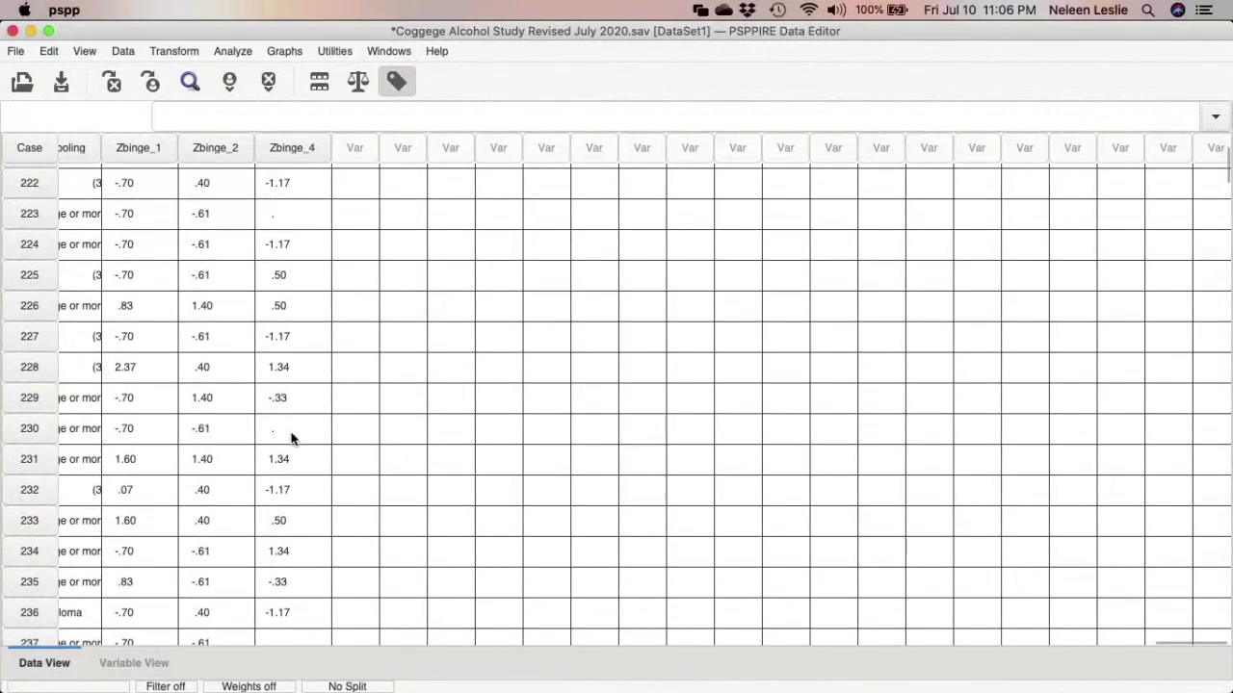
scroll(292, 434, "down", 18)
scroll(292, 434, "right", 1)
scroll(292, 438, "down", 12)
scroll(292, 438, "left", 1)
scroll(292, 438, "down", 8)
scroll(292, 438, "left", 3)
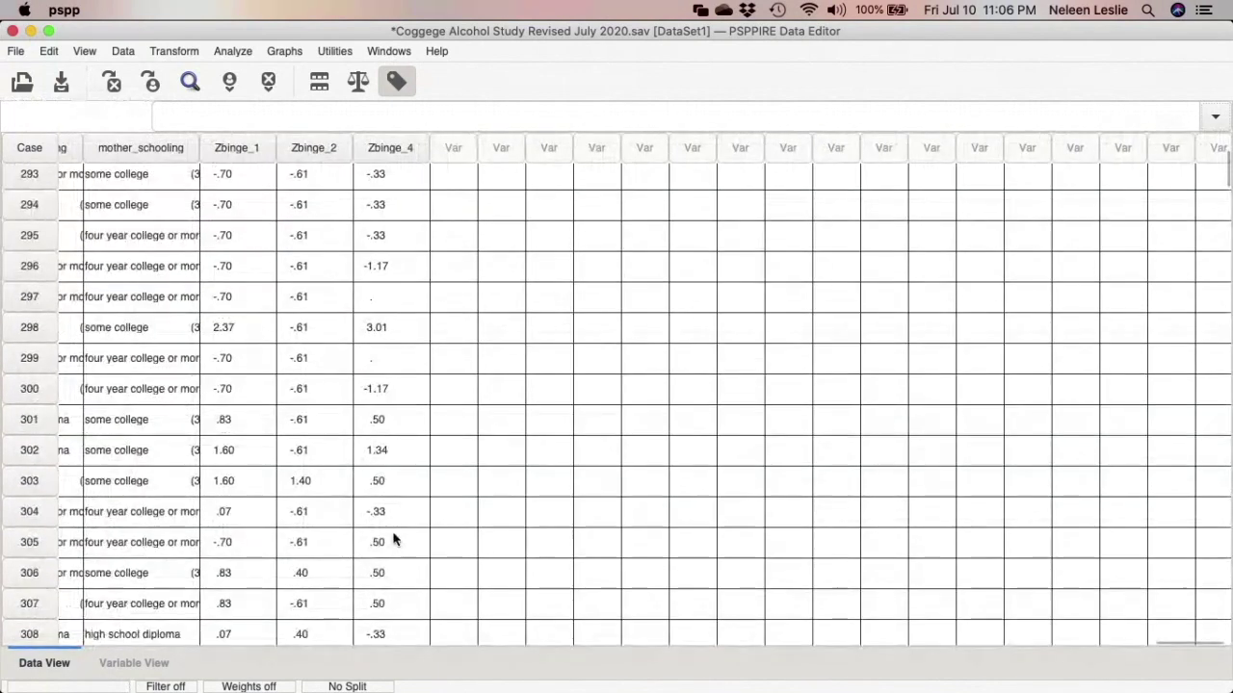
scroll(394, 523, "down", 8)
scroll(393, 539, "left", 1)
scroll(393, 540, "down", 11)
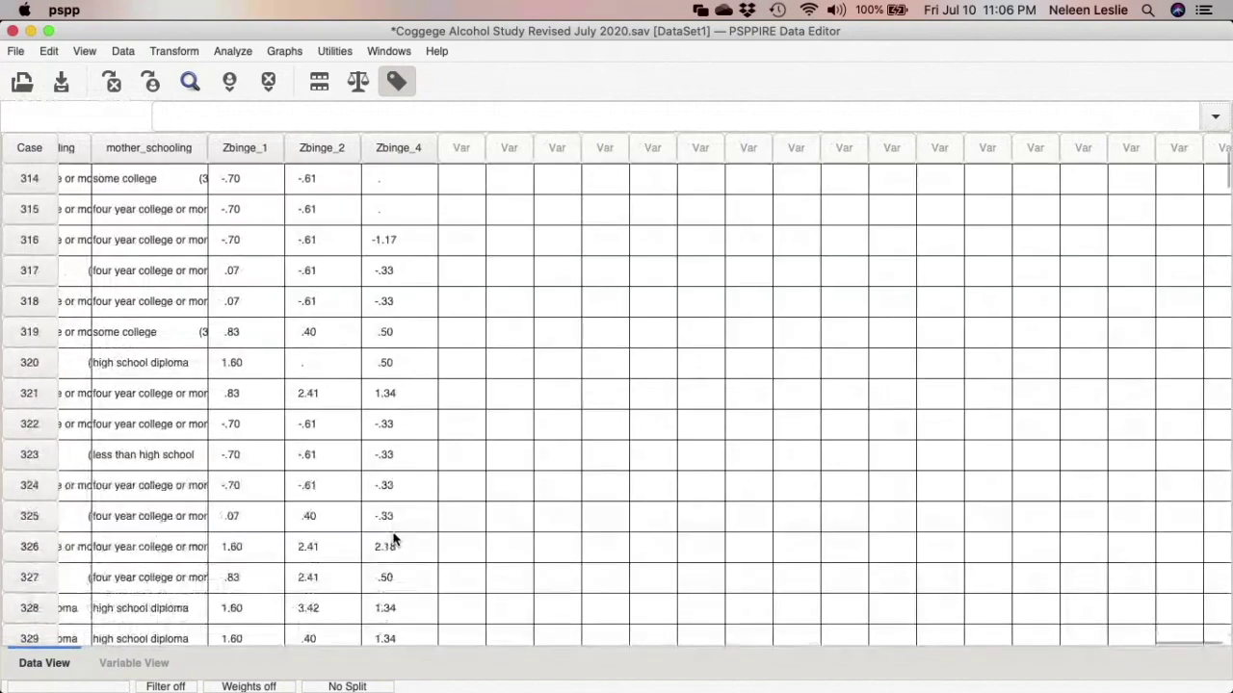
scroll(393, 539, "left", 2)
scroll(393, 539, "down", 10)
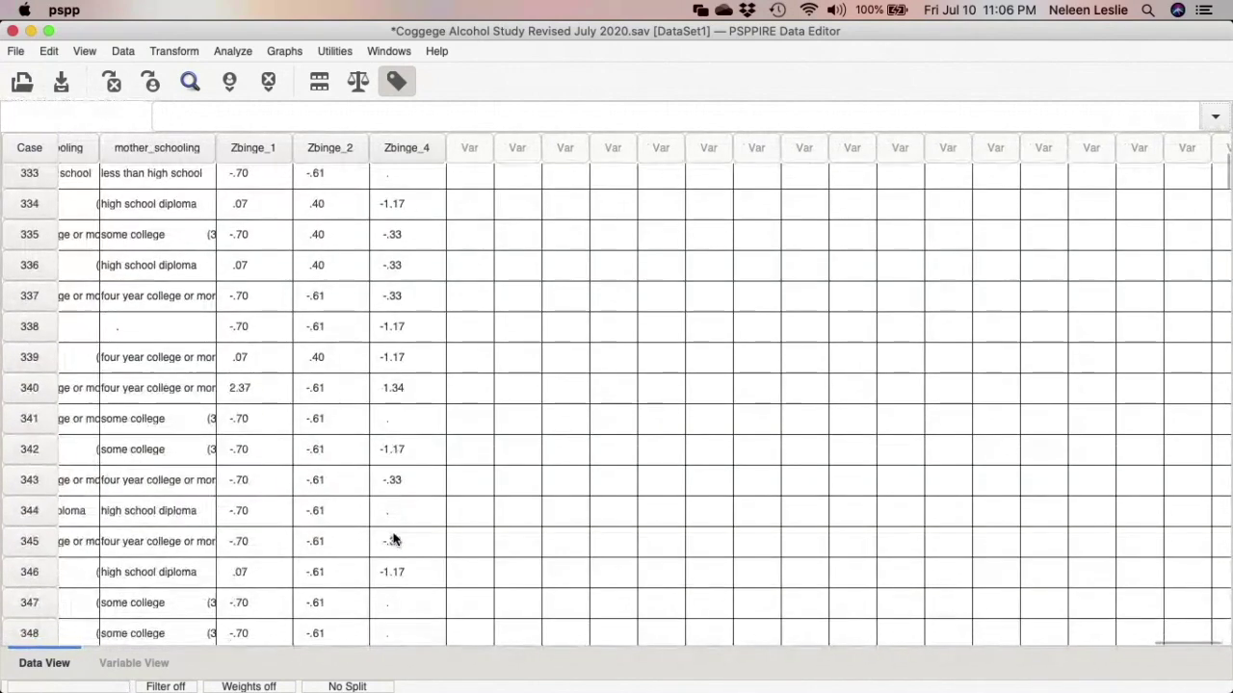
scroll(393, 540, "left", 2)
scroll(394, 539, "down", 20)
scroll(394, 539, "right", 1)
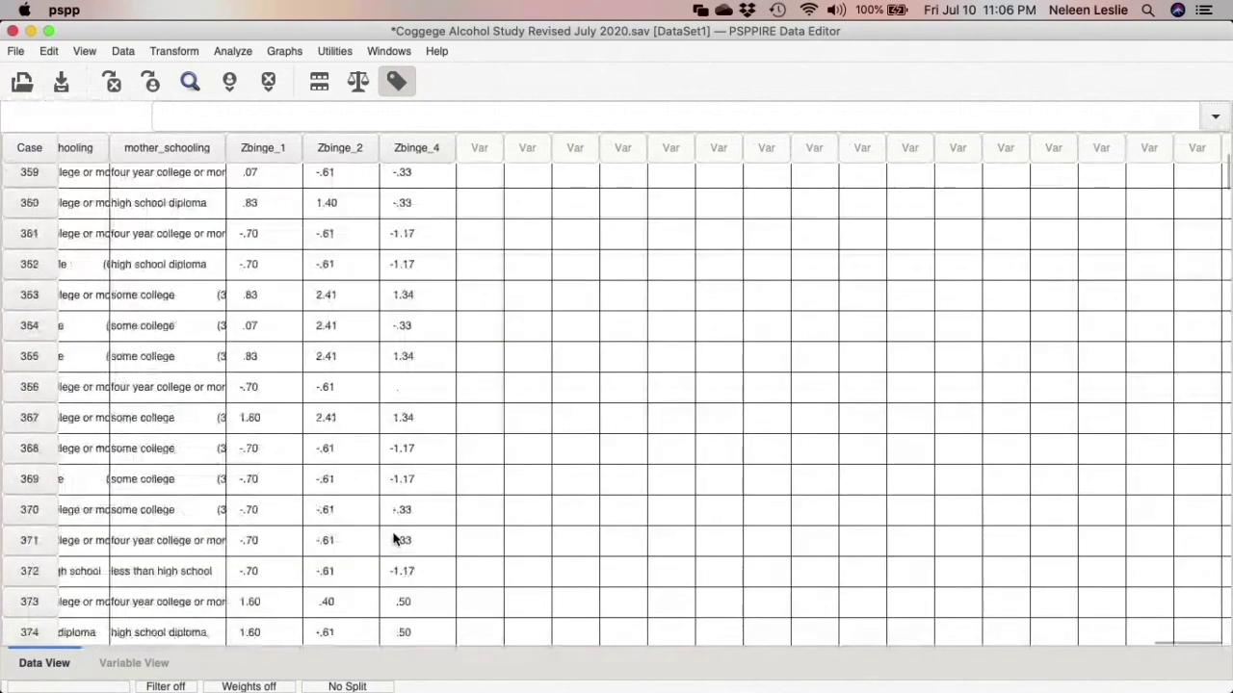
scroll(393, 508, "down", 20)
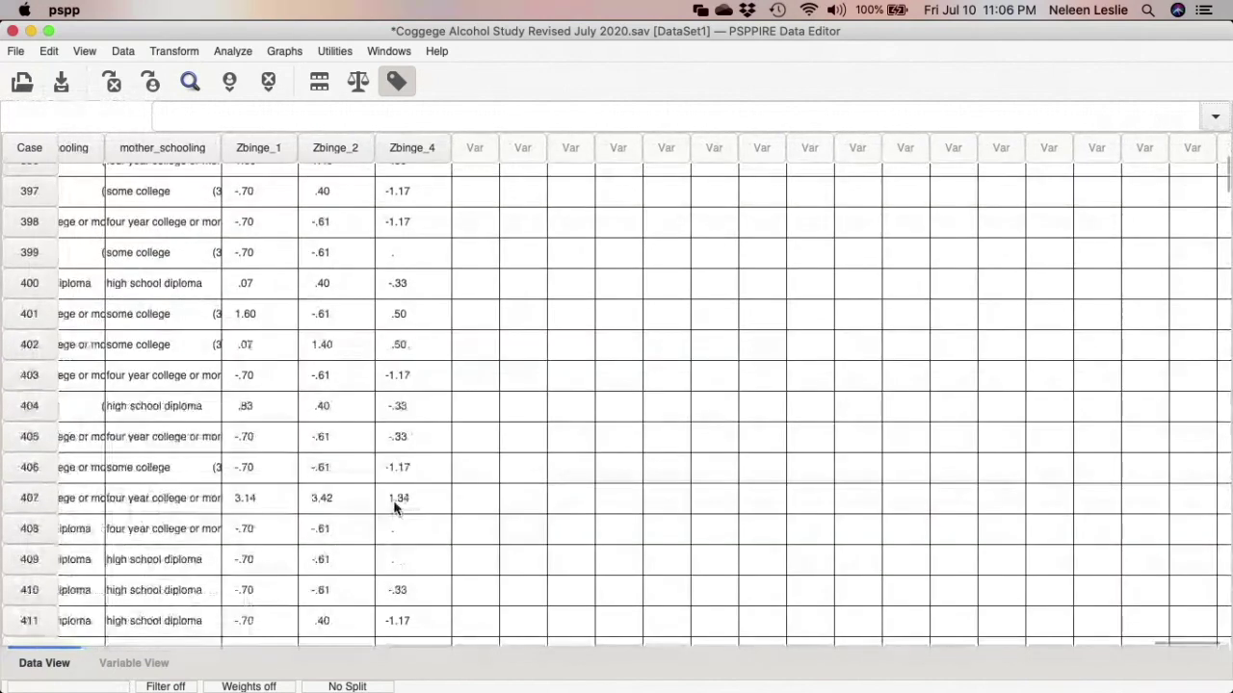
scroll(394, 507, "down", 3)
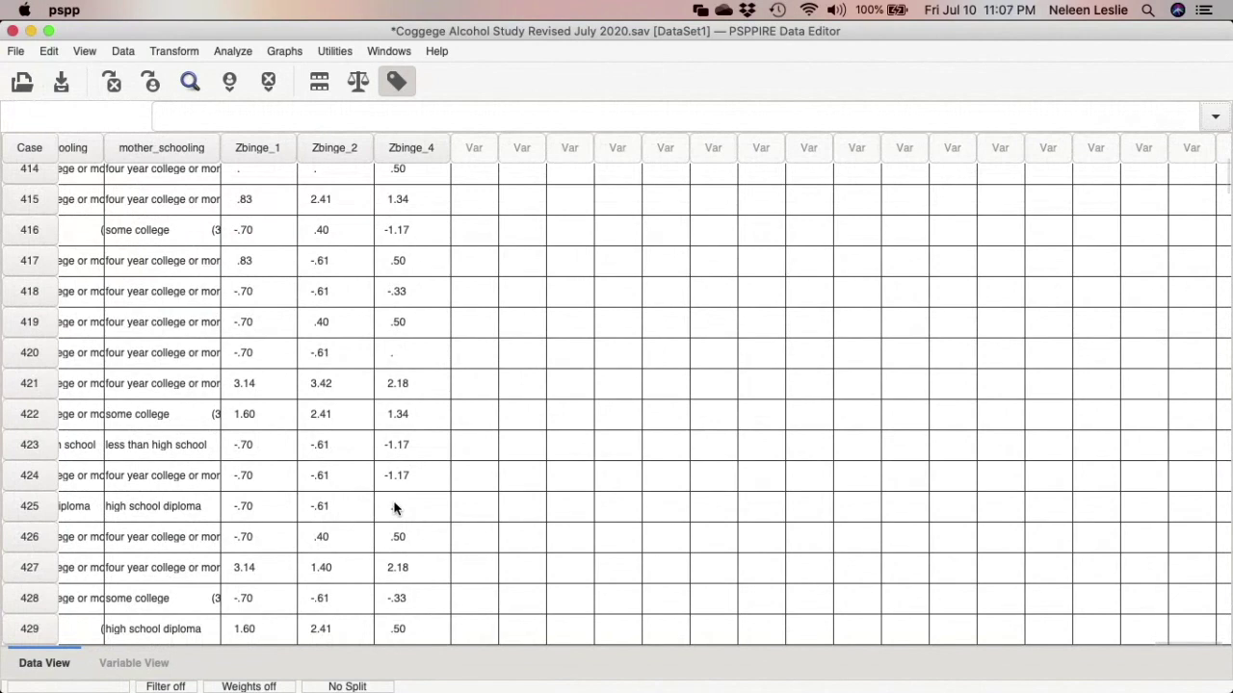
scroll(405, 583, "down", 20)
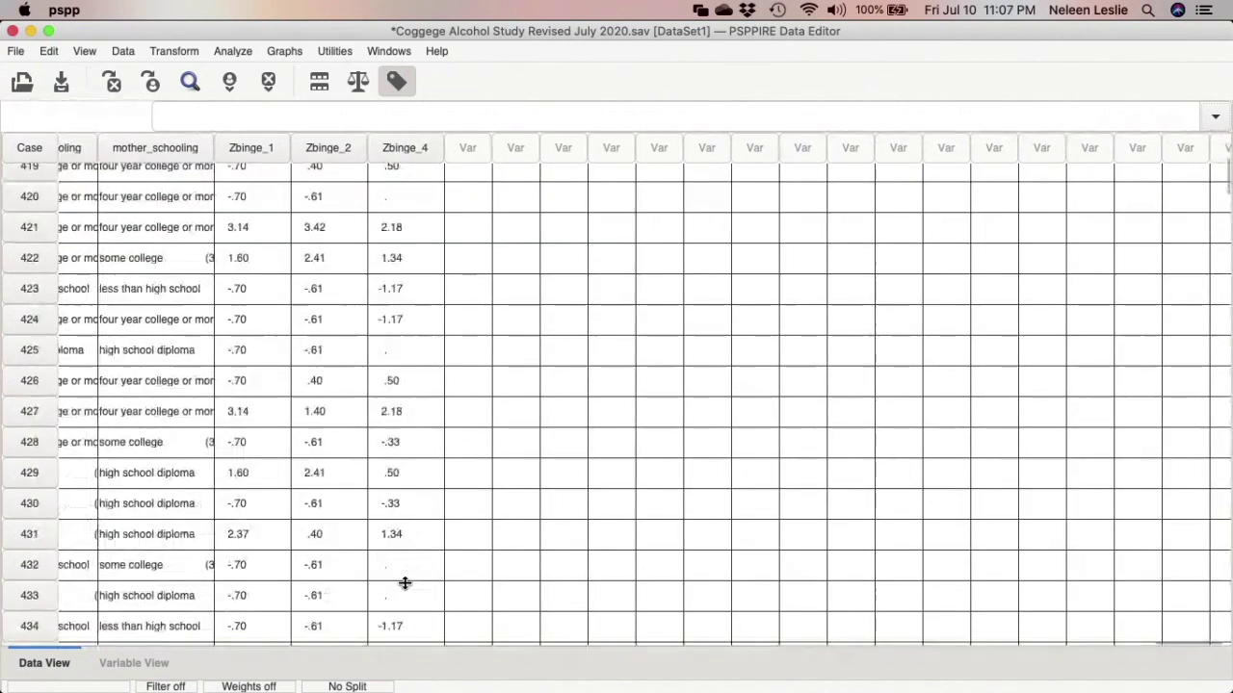
scroll(405, 582, "down", 20)
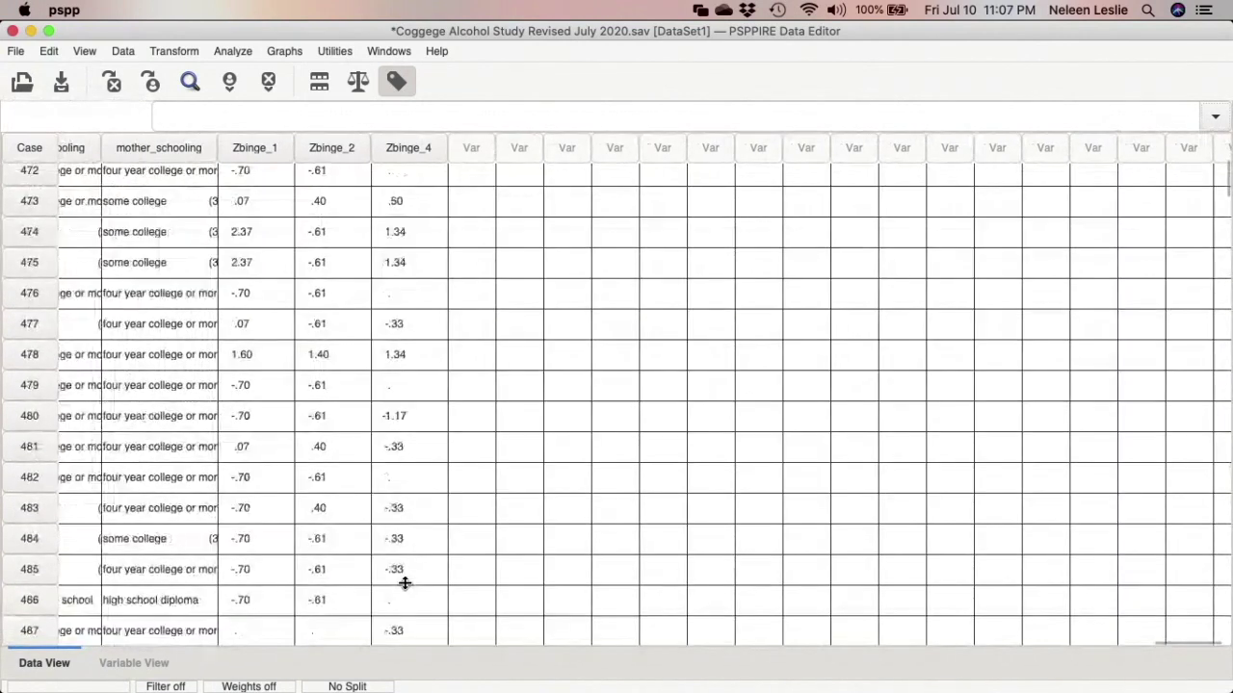
scroll(404, 583, "down", 16)
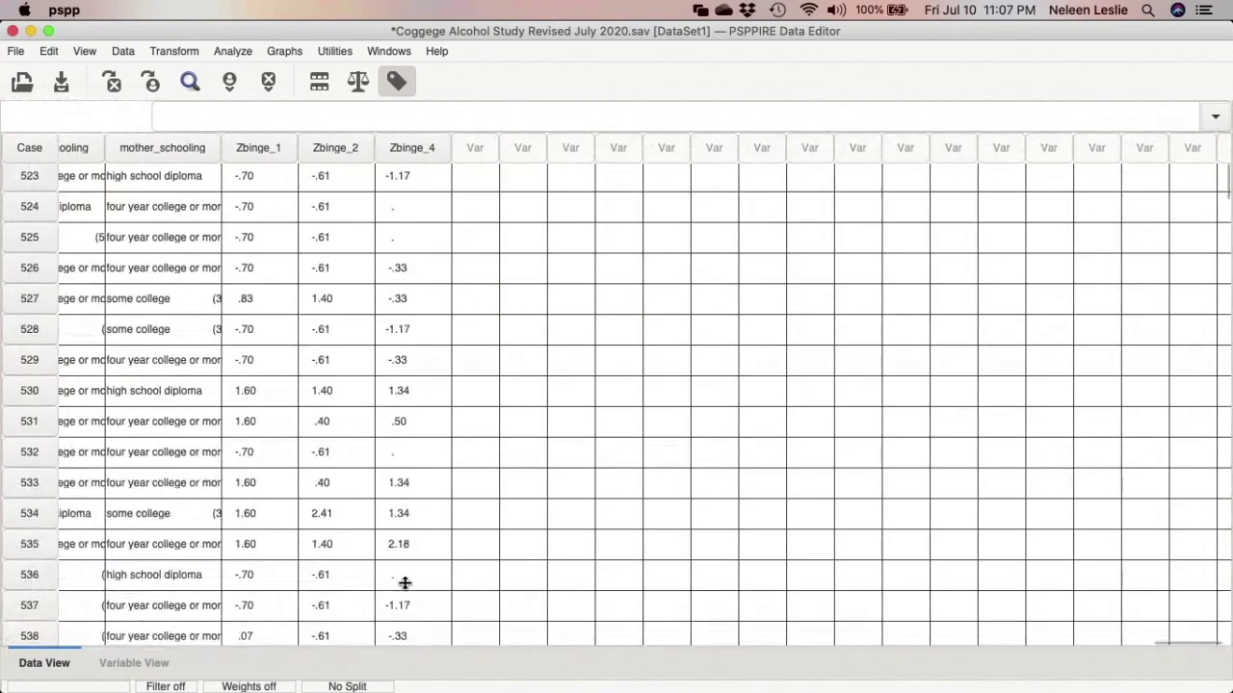
scroll(404, 583, "down", 9)
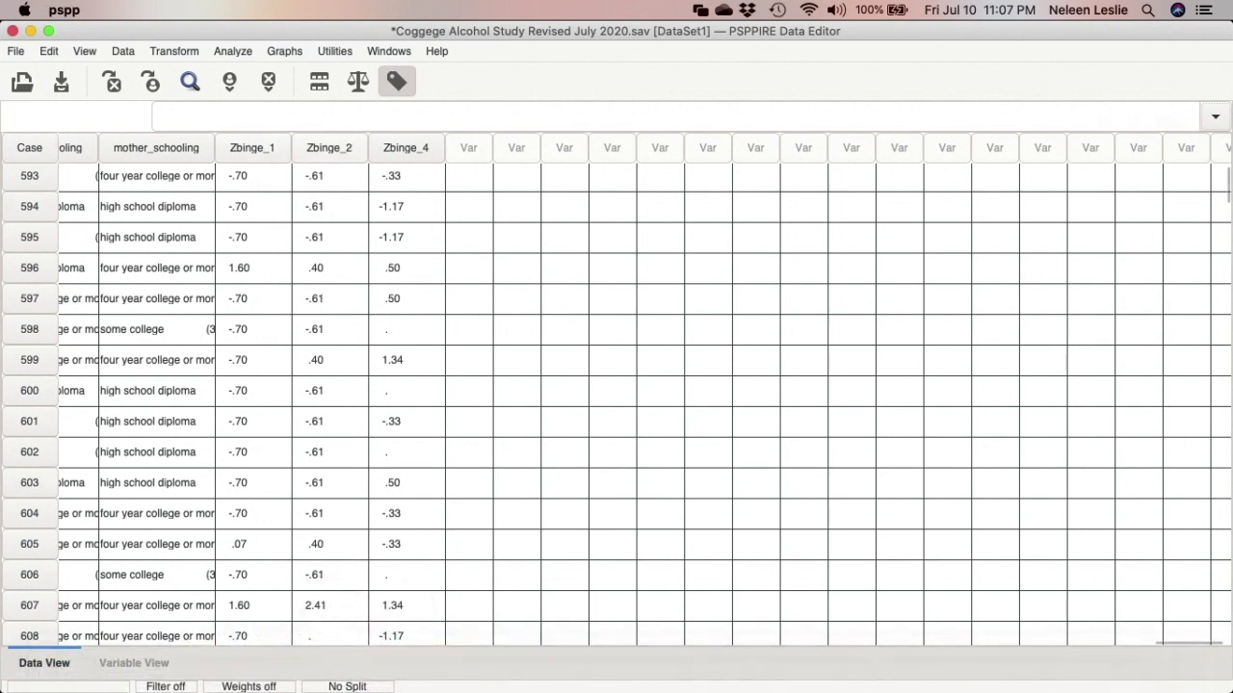
mouse_move(330, 659)
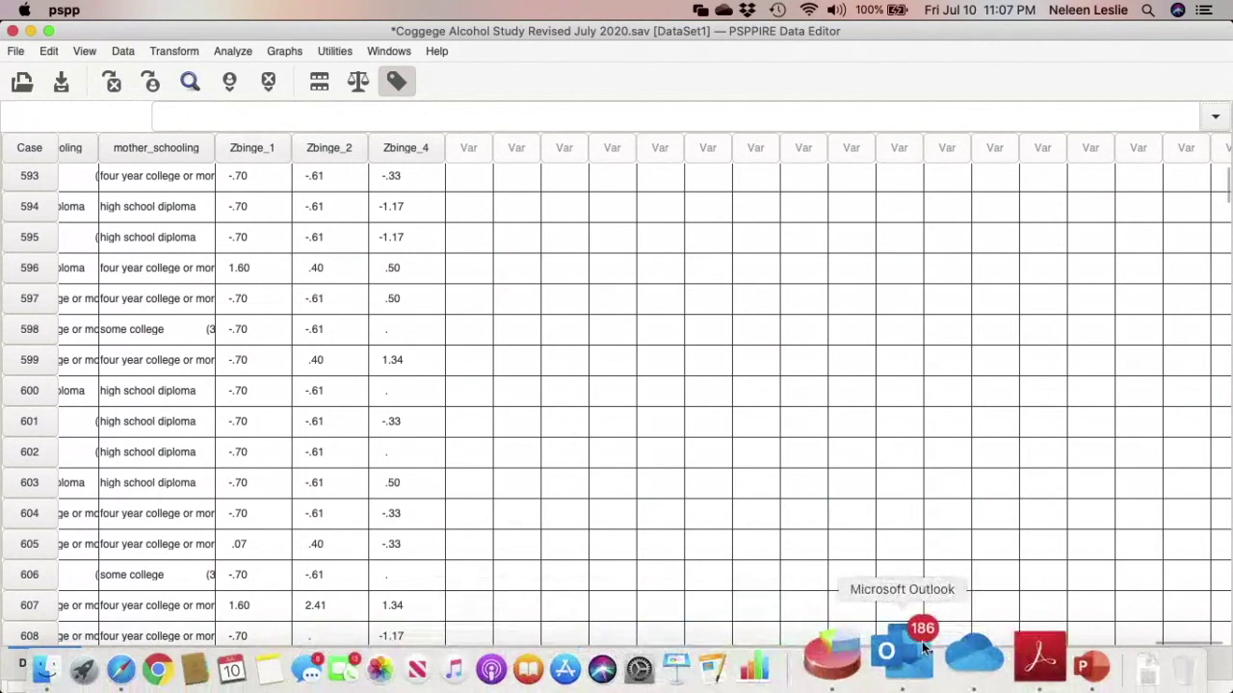
Return to Variable View, start Transform > Compute and name the target variable Binge_Drinking_Index.
left_click(878, 663)
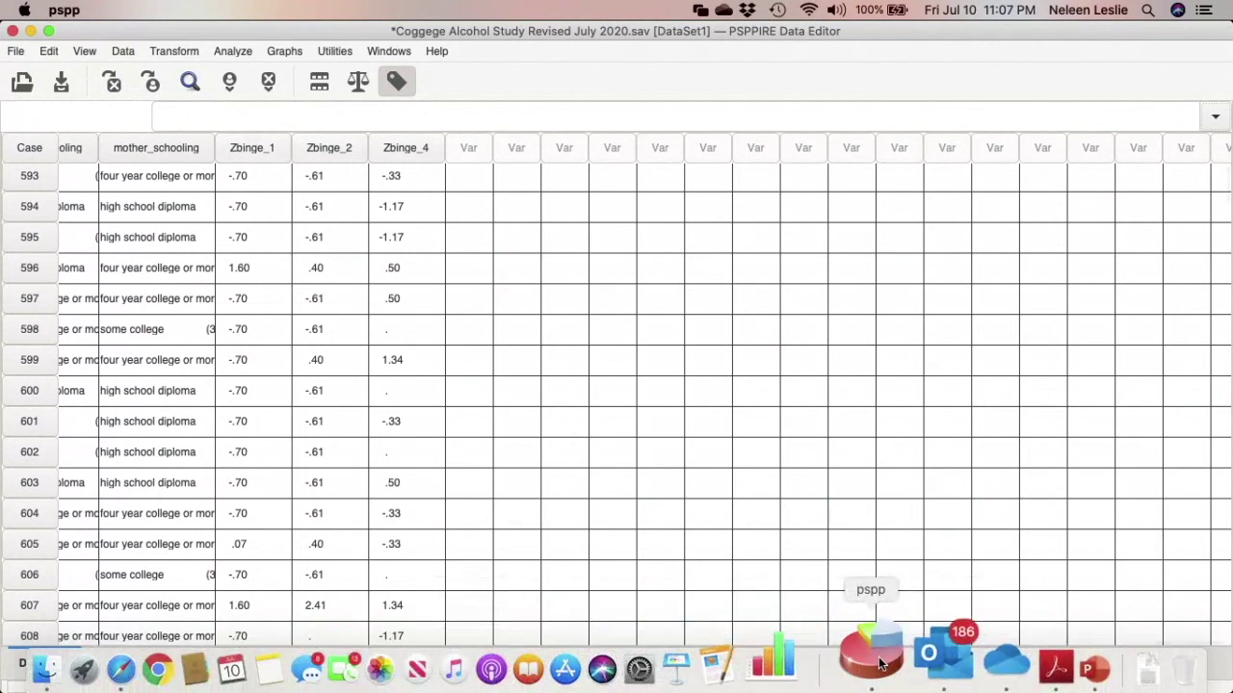
right_click(878, 663)
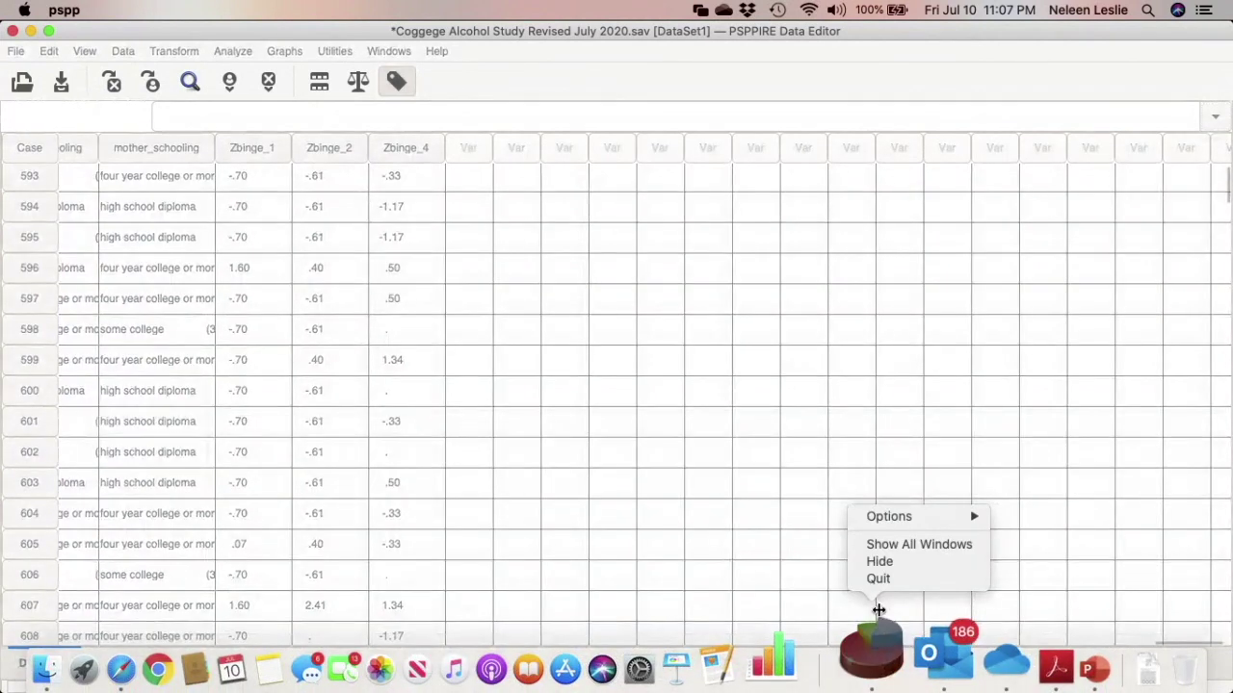
left_click(601, 594)
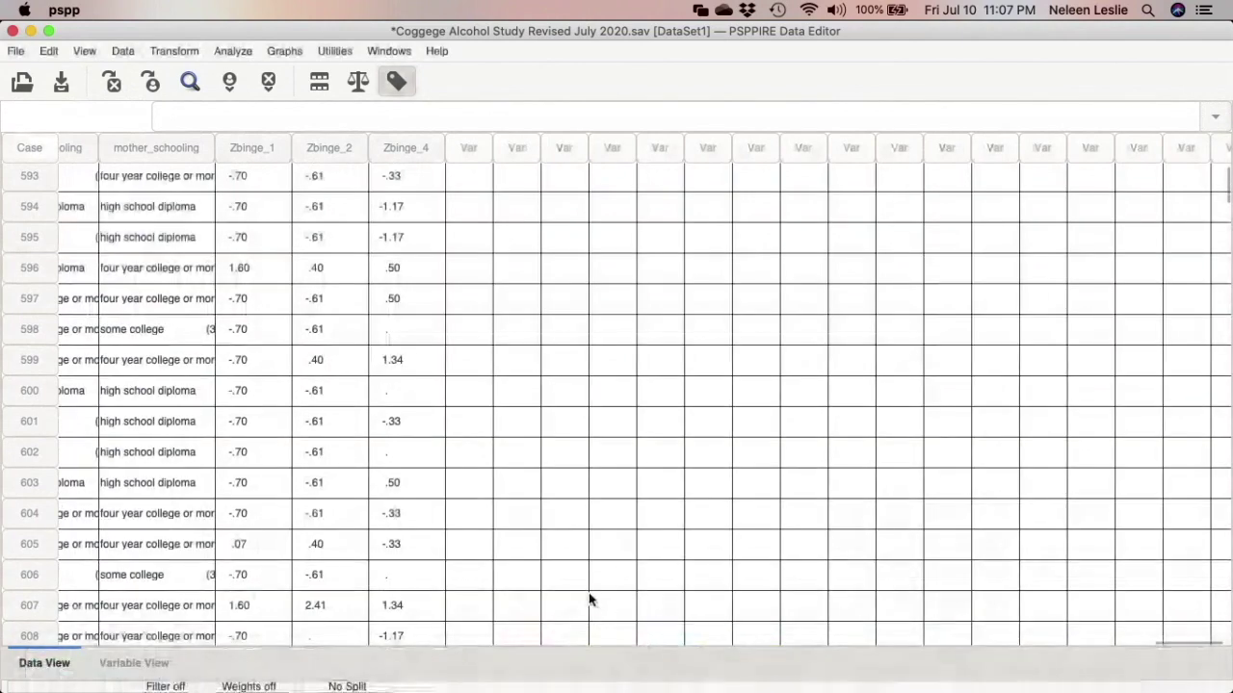
left_click(123, 662)
left_click(173, 52)
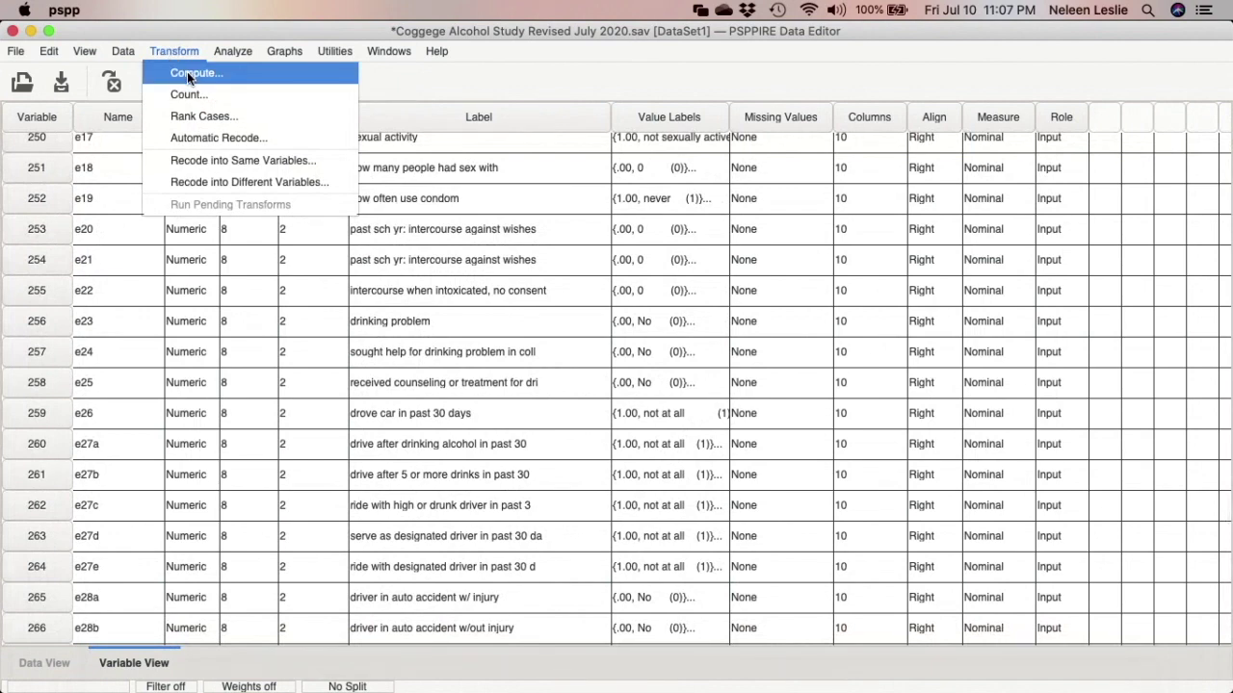
left_click(187, 73)
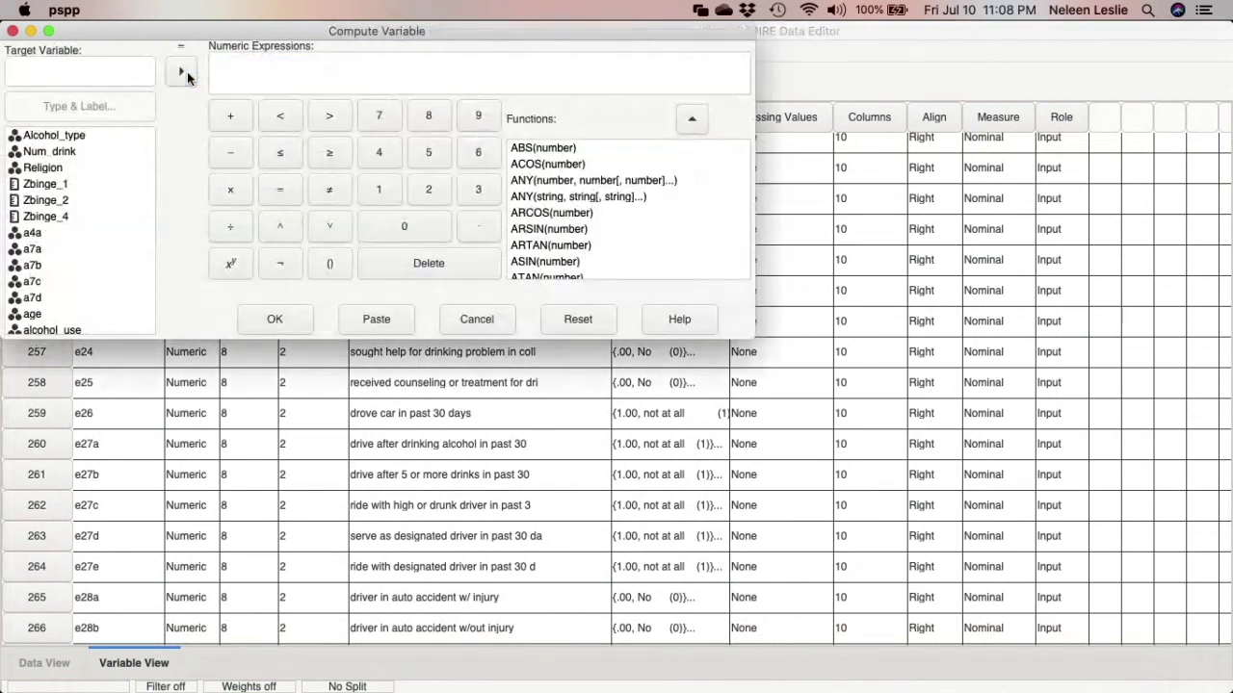
left_click(96, 73)
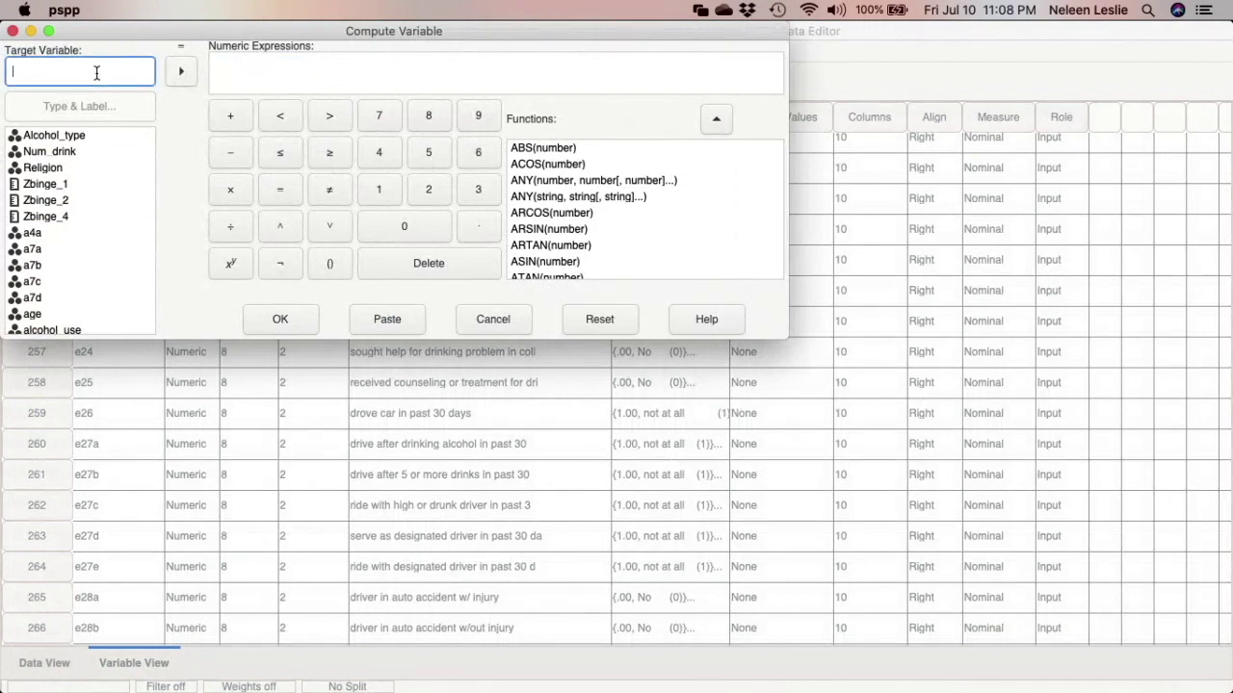
type("Binge_Drinking_Index")
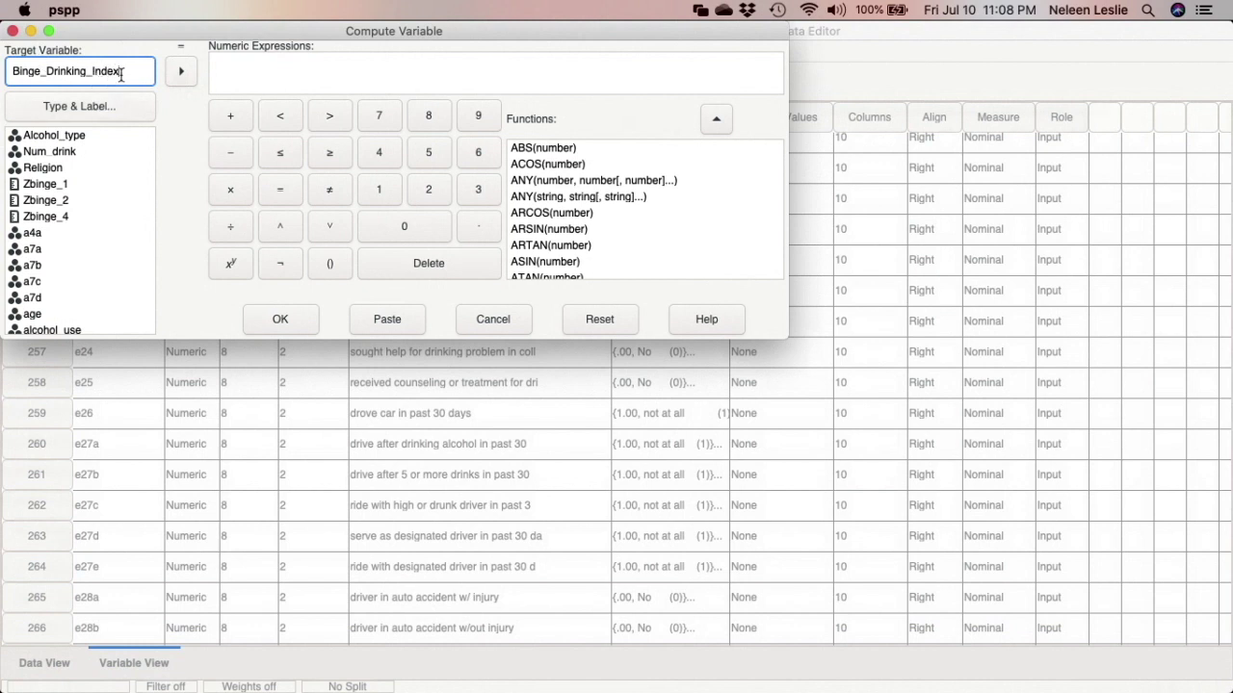
Build the expression Zbinge_1+Zbinge_2+Zbinge_4 from the variable list and the plus button.
left_click(231, 70)
left_click(72, 183)
left_click(181, 76)
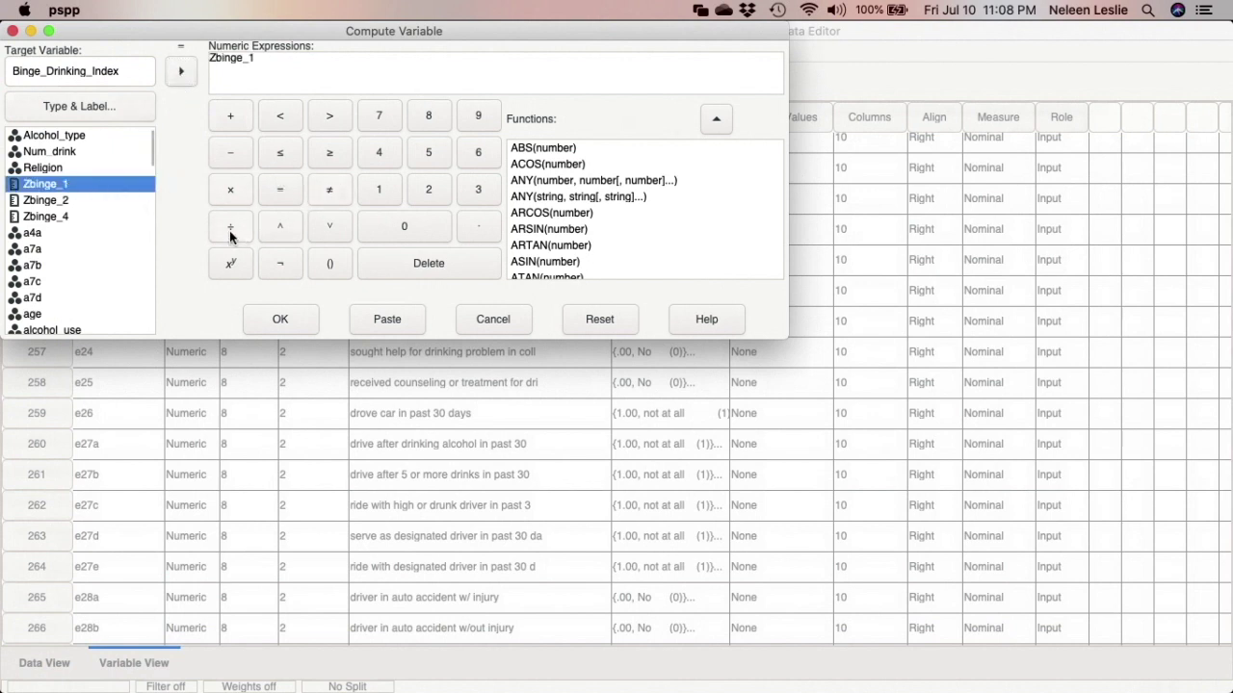
left_click(230, 116)
left_click(59, 199)
left_click(182, 73)
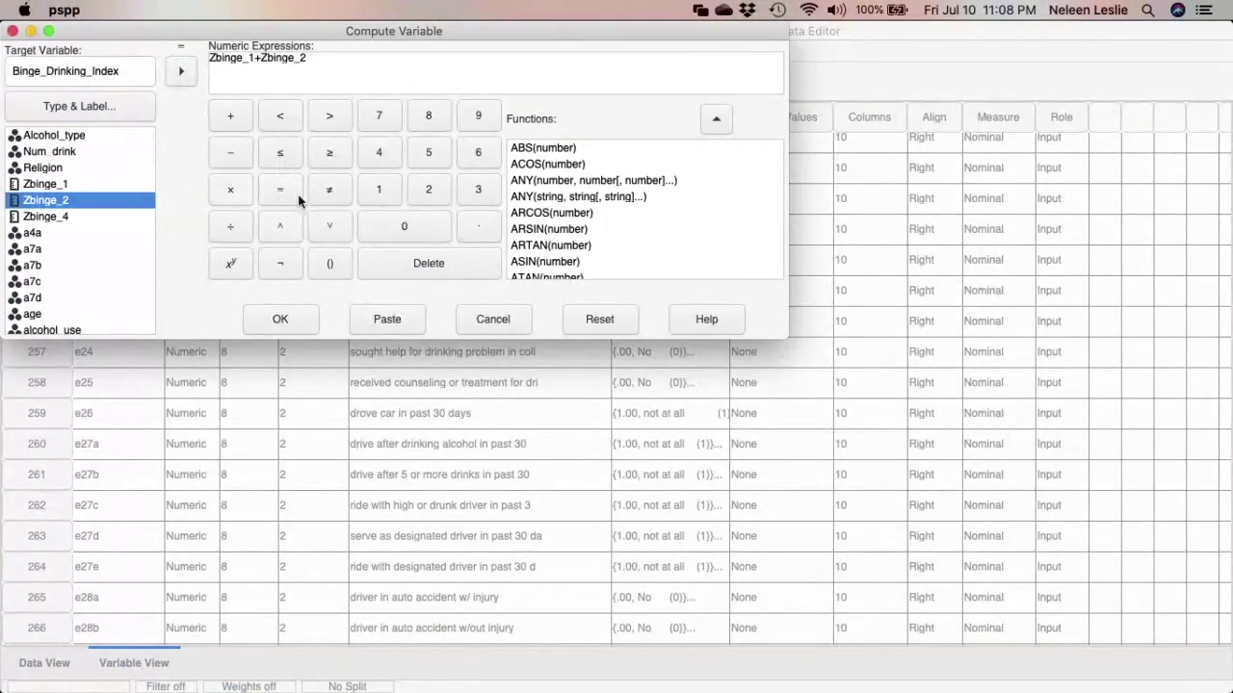
left_click(230, 116)
left_click(83, 217)
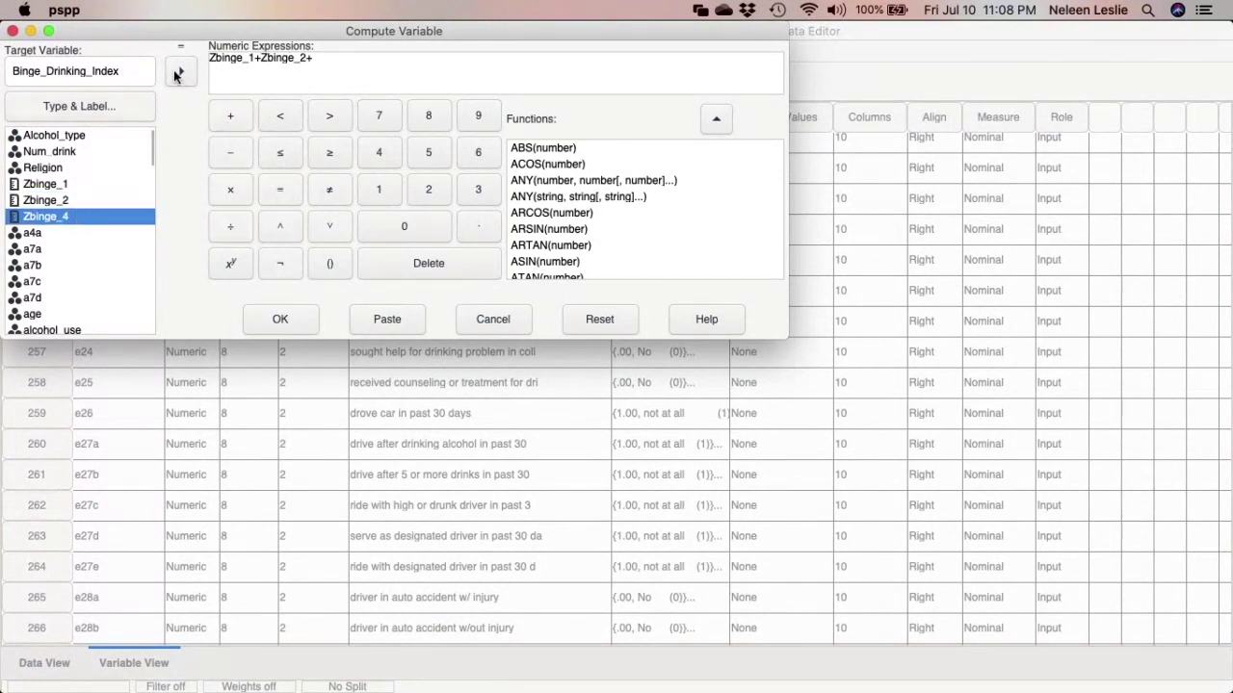
left_click(176, 75)
Paste the Binge_Drinking_Index computation into the syntax editor.
scroll(542, 214, "down", 5)
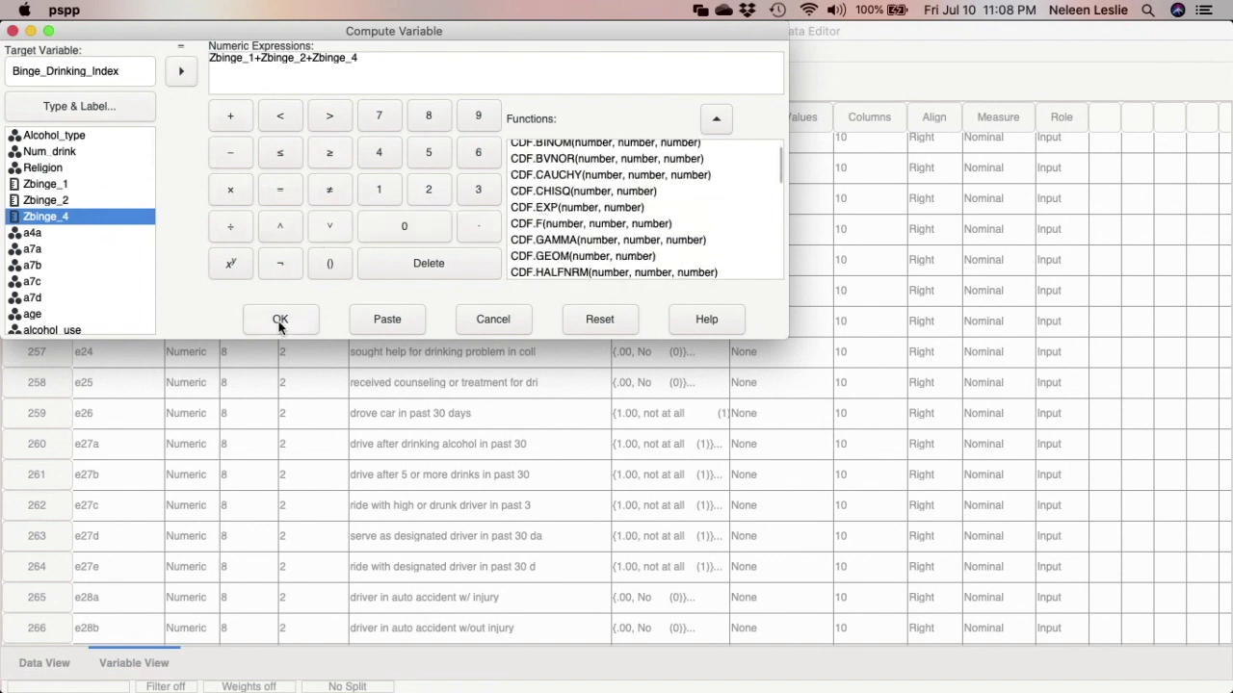
left_click(377, 320)
mouse_move(867, 686)
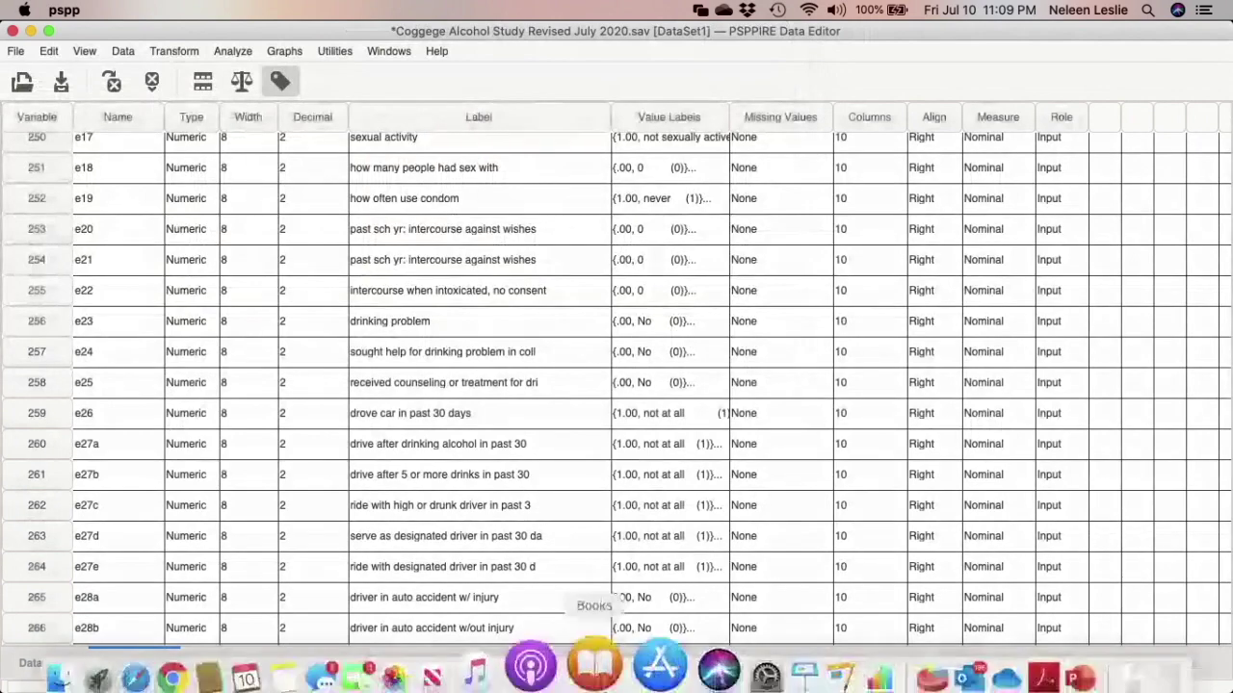
In the Syntax Editor, run only the selected COMPUTE and EXECUTE lines.
right_click(878, 665)
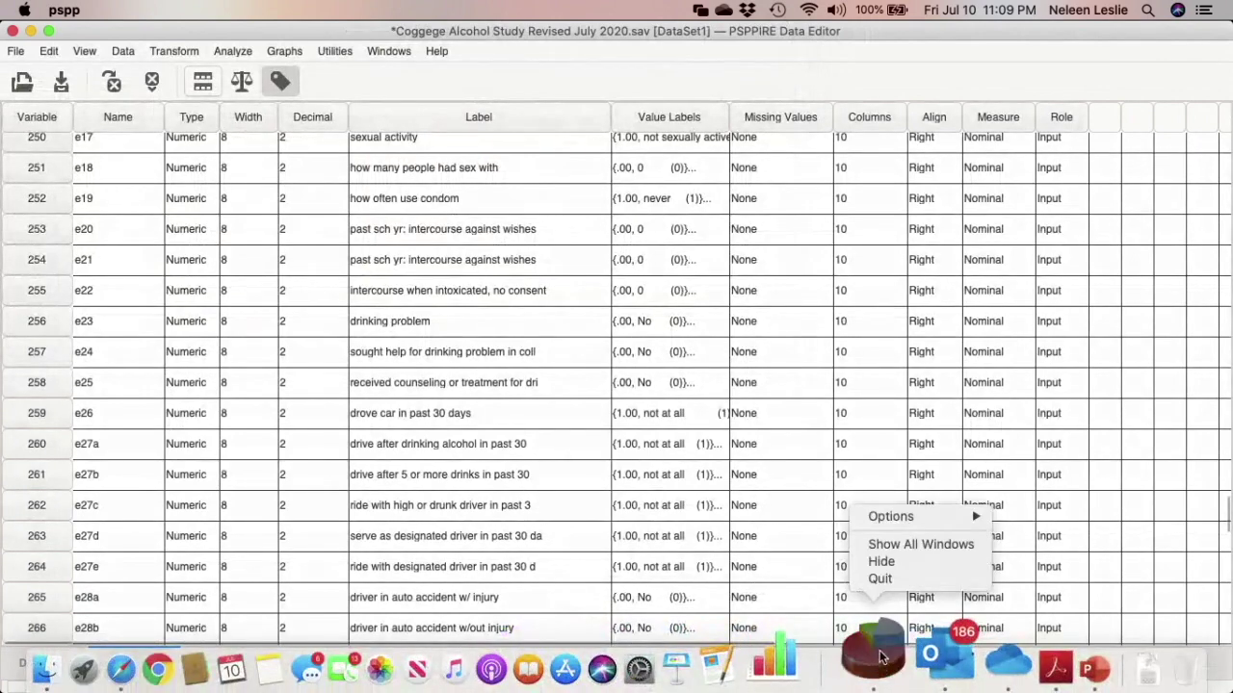
left_click(881, 545)
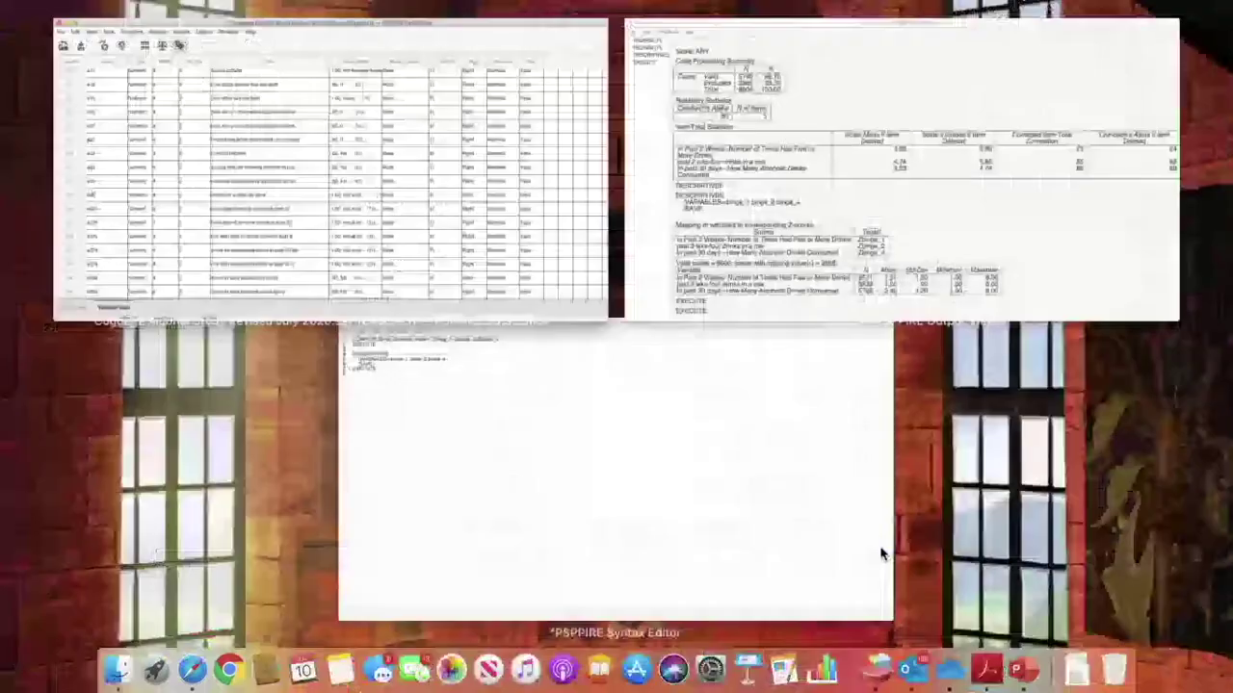
left_click(606, 385)
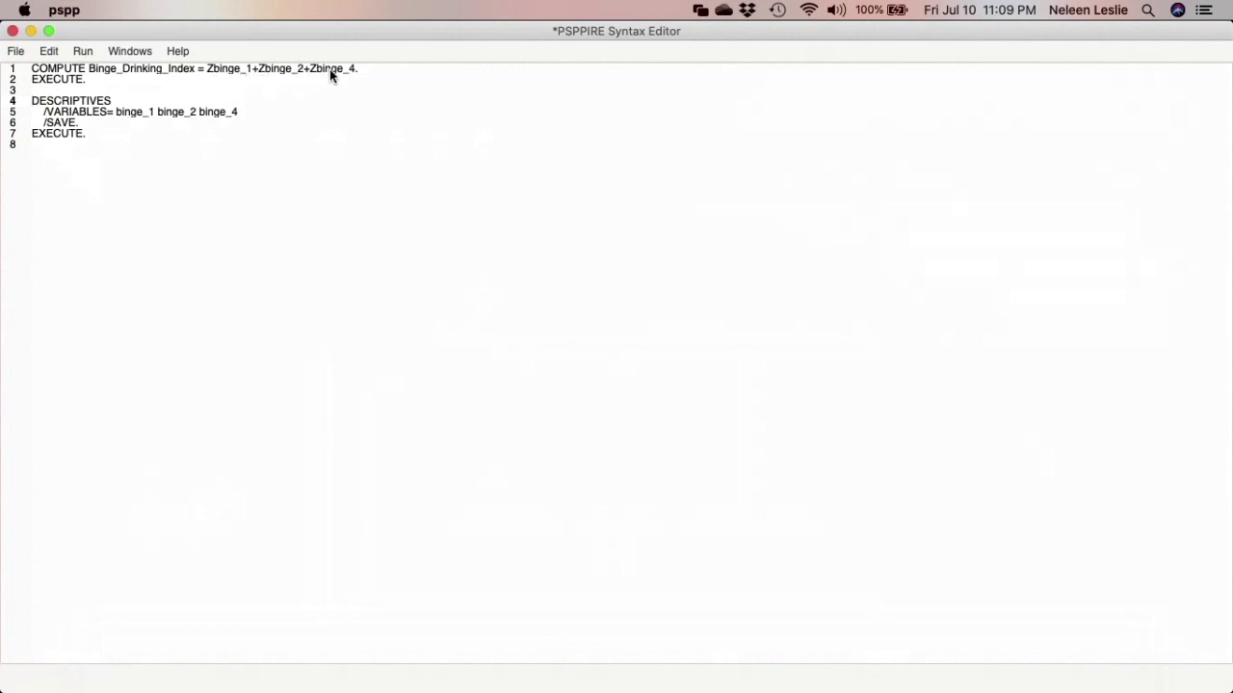
left_click_drag(86, 81, 29, 69)
left_click(82, 53)
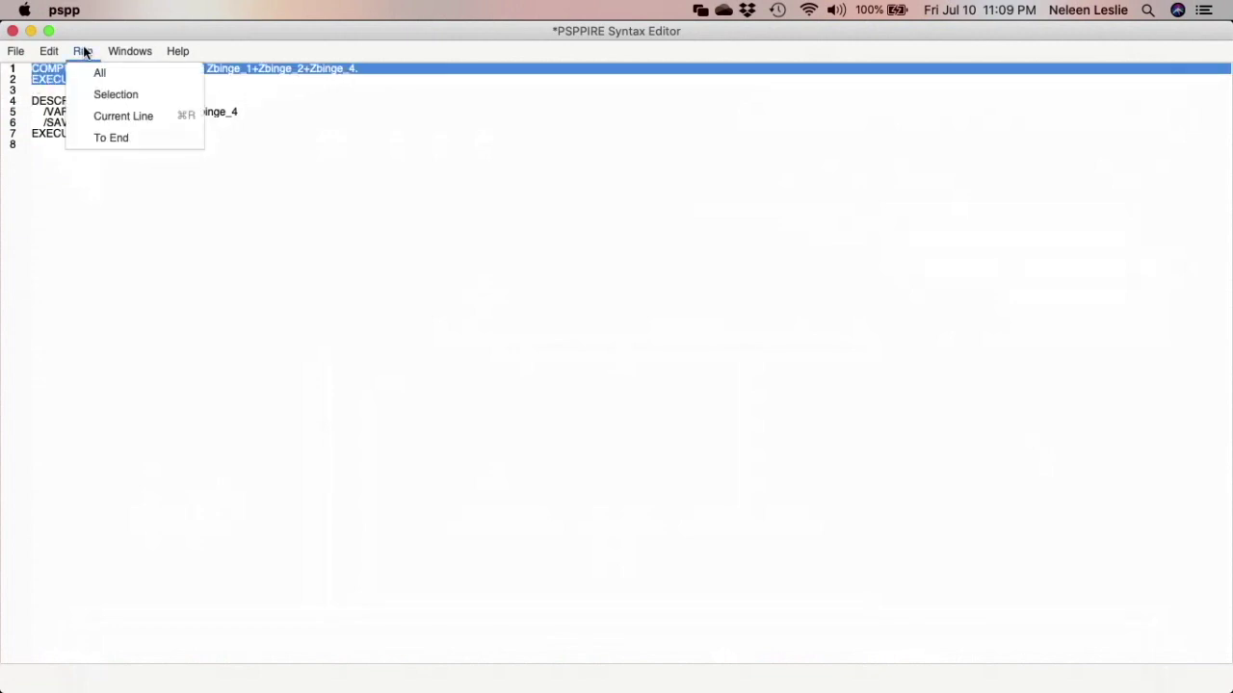
left_click(116, 94)
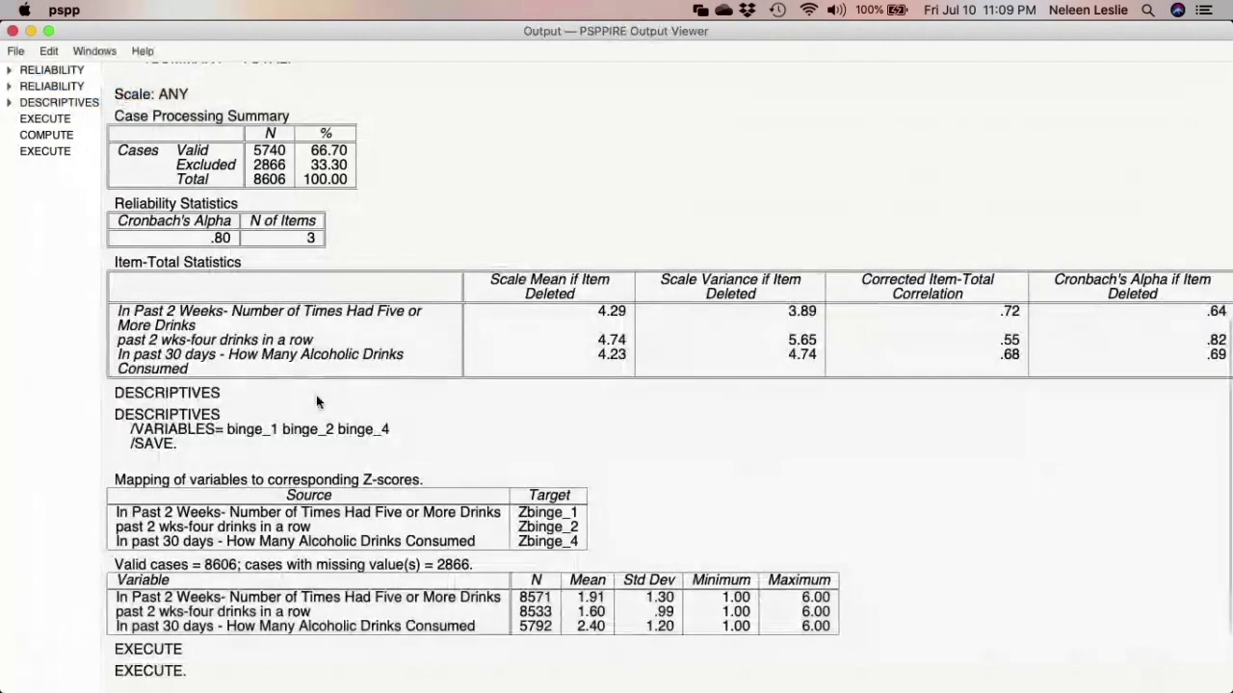
mouse_move(583, 686)
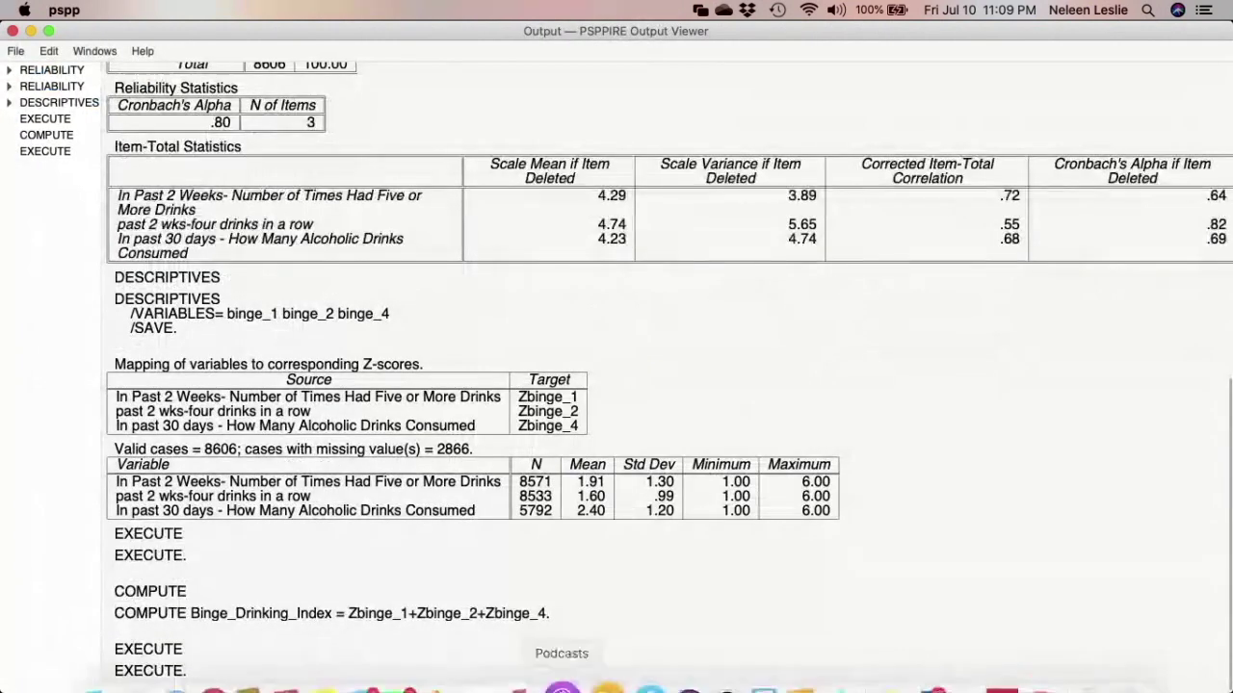
Bring the Data Editor back to the front via Show All Windows.
right_click(877, 669)
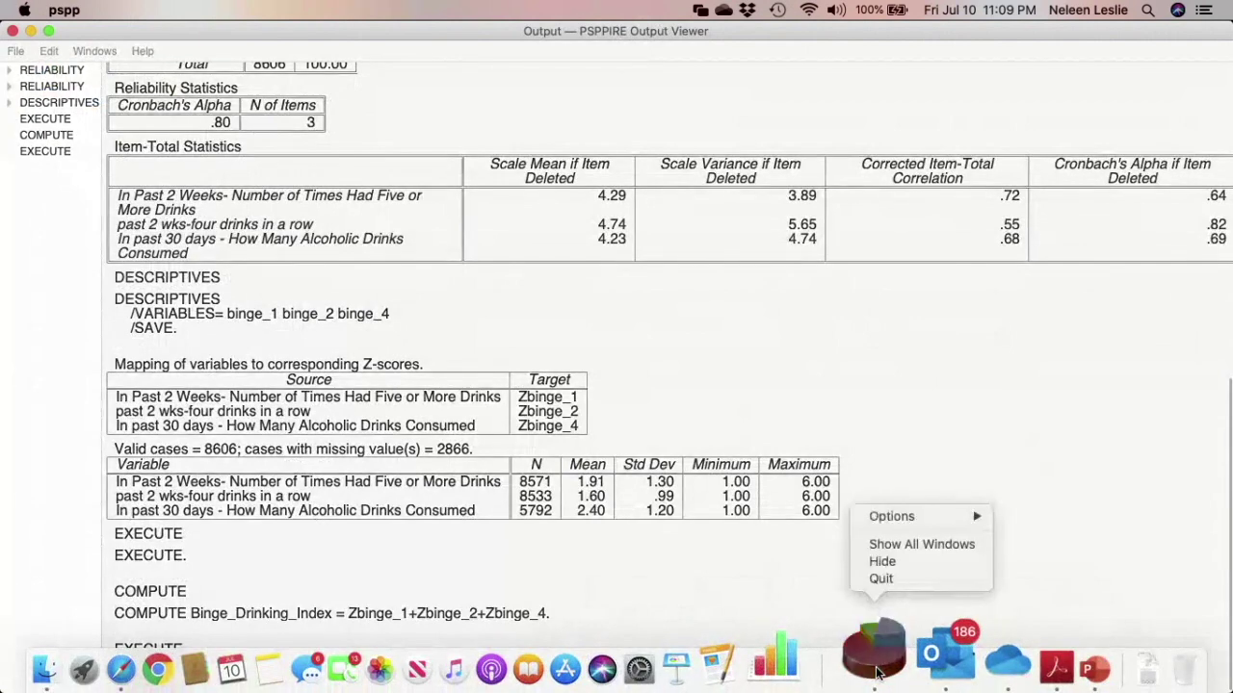
left_click(893, 544)
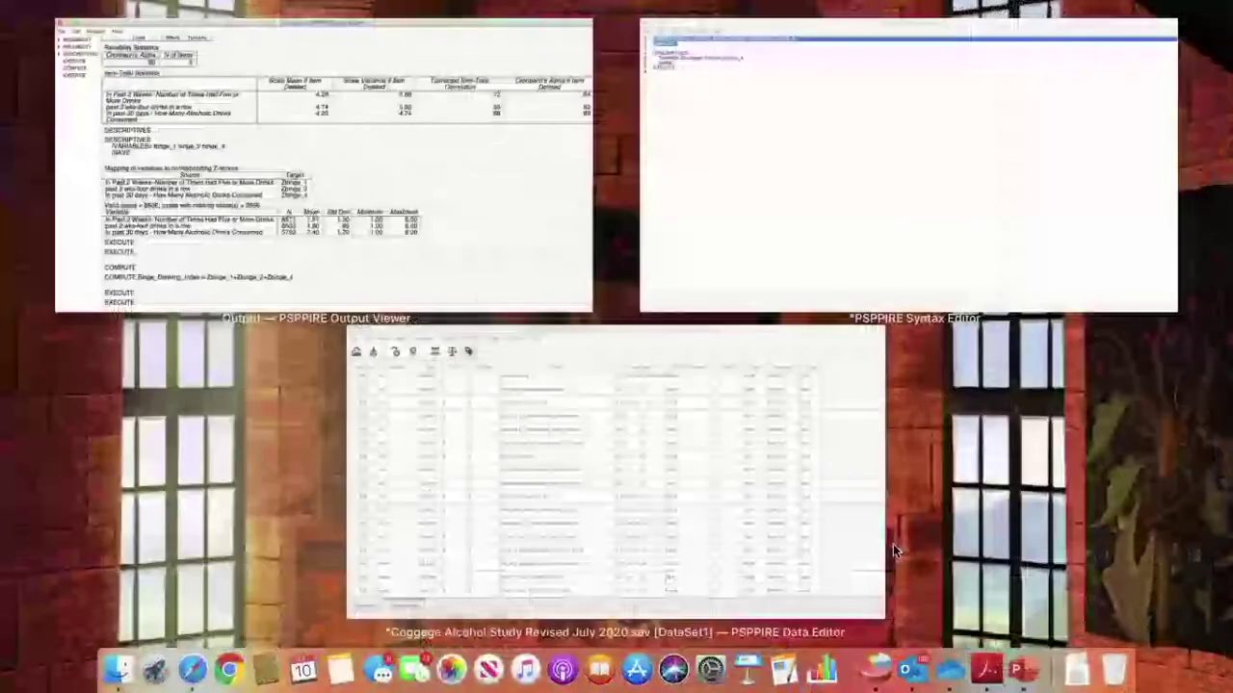
left_click(610, 520)
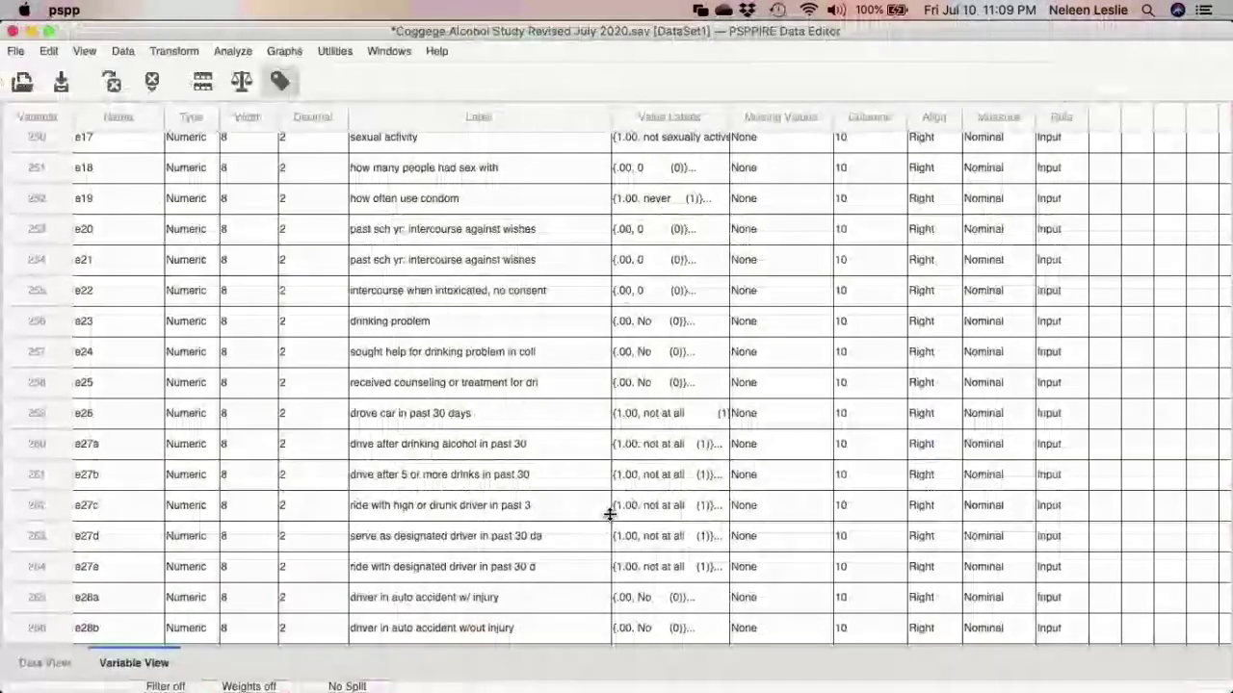
Give variable 322, Binge_Drinking_Index, the label 'Binge Drinking Index'.
scroll(610, 515, "down", 20)
scroll(610, 516, "left", 1)
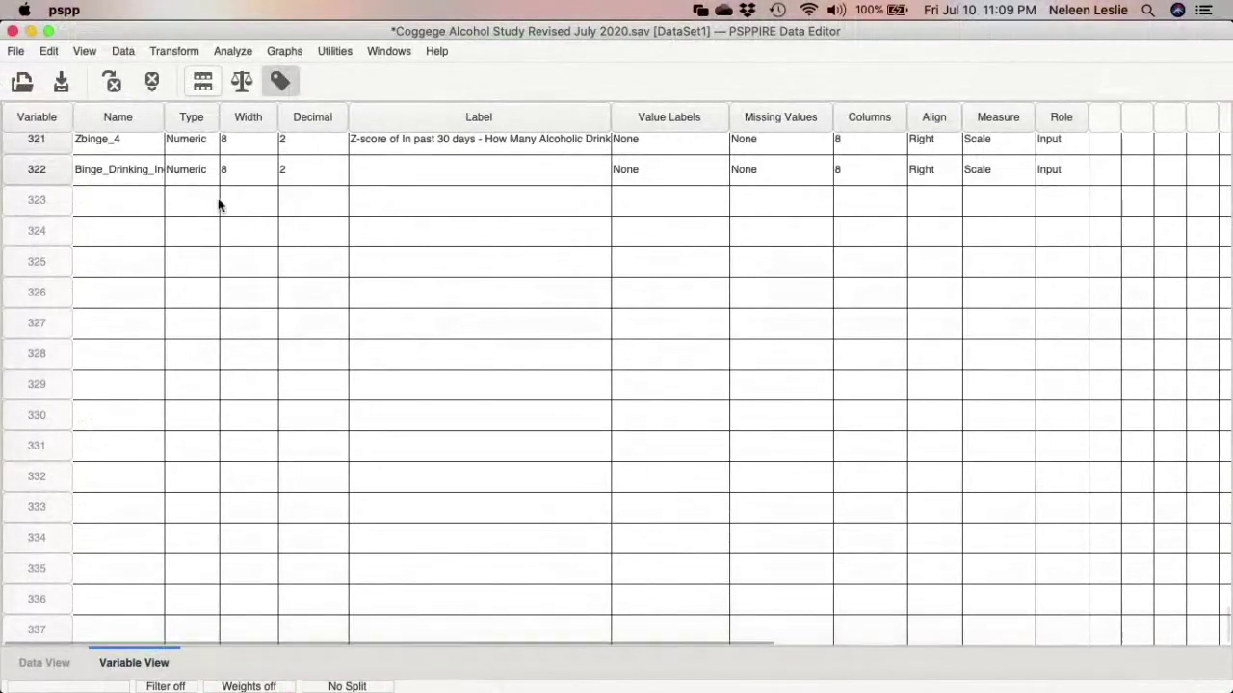
left_click(162, 117)
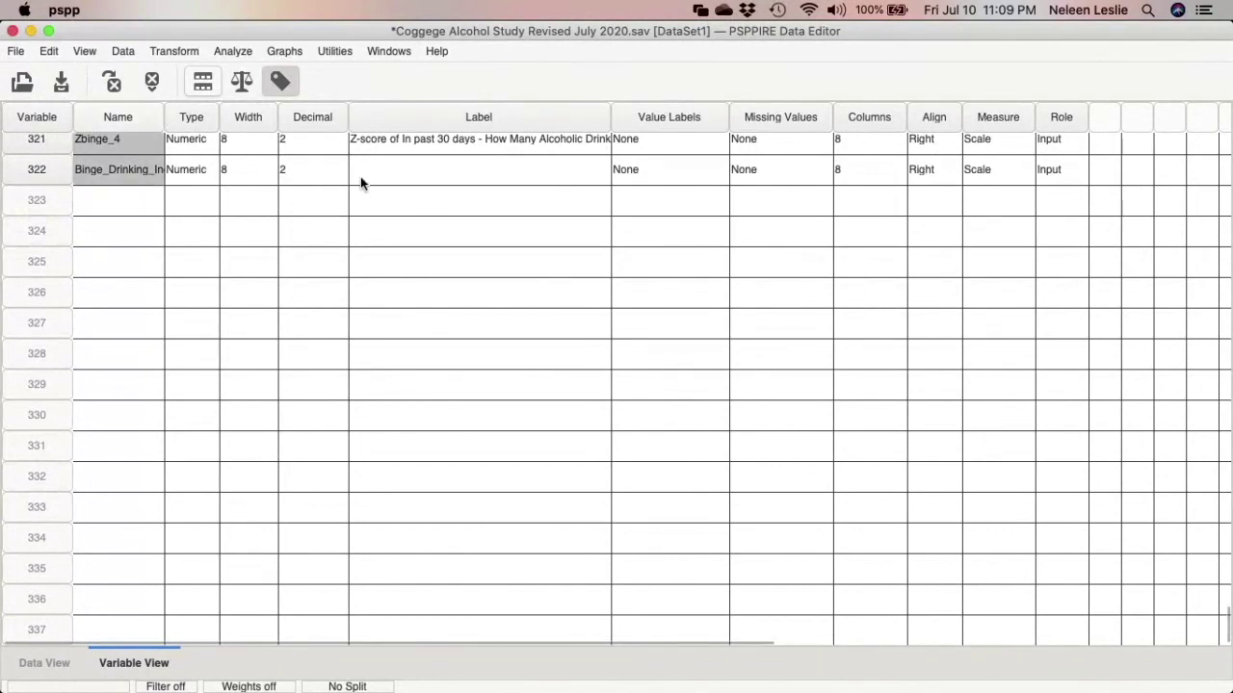
scroll(360, 178, "up", 5)
scroll(363, 189, "up", 2)
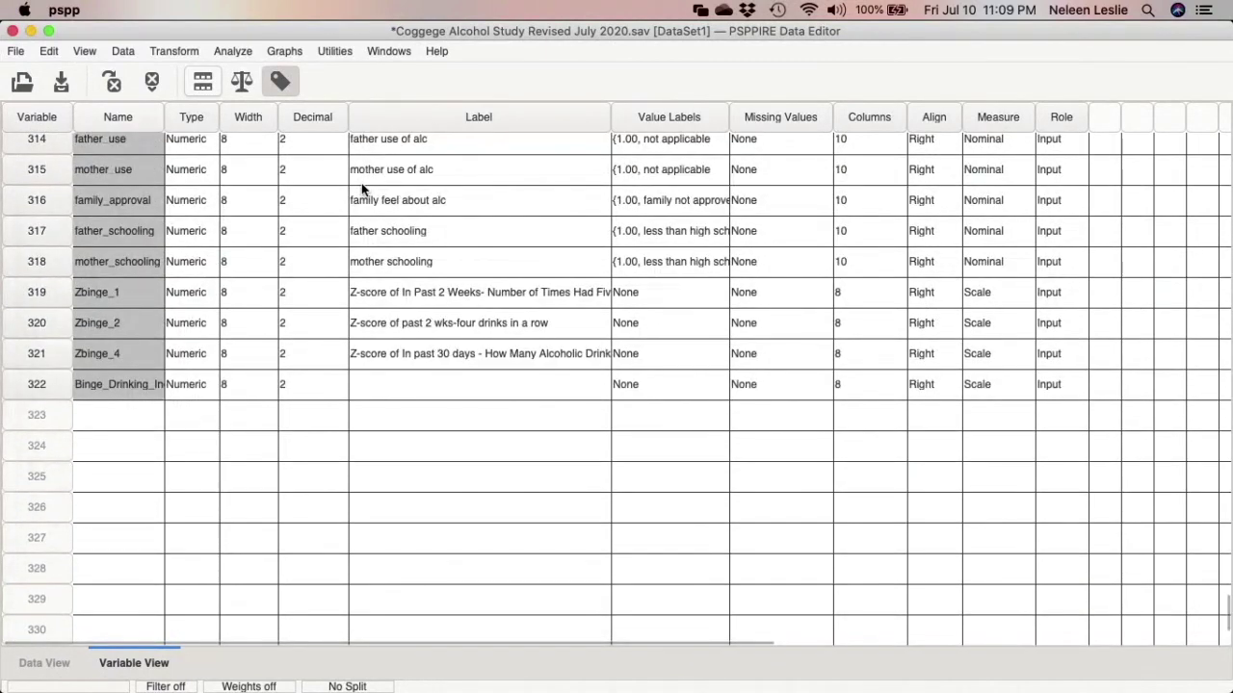
left_click(398, 383)
type("Binge Drinking Index")
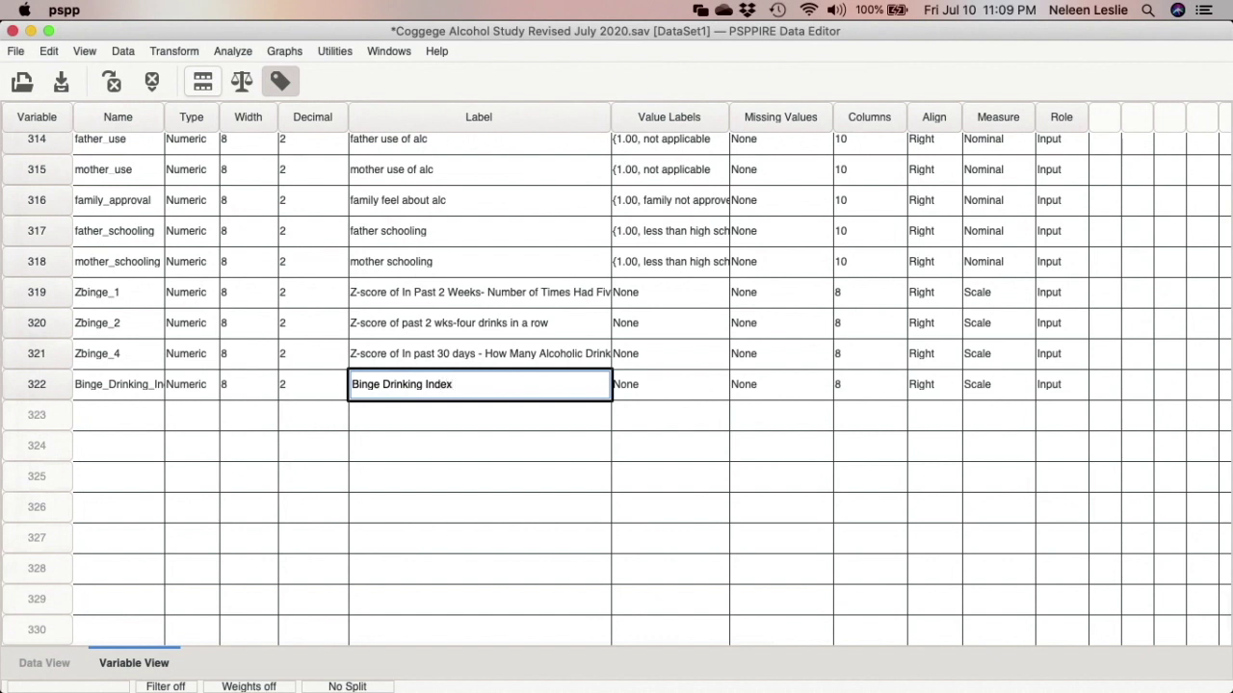
key("Return")
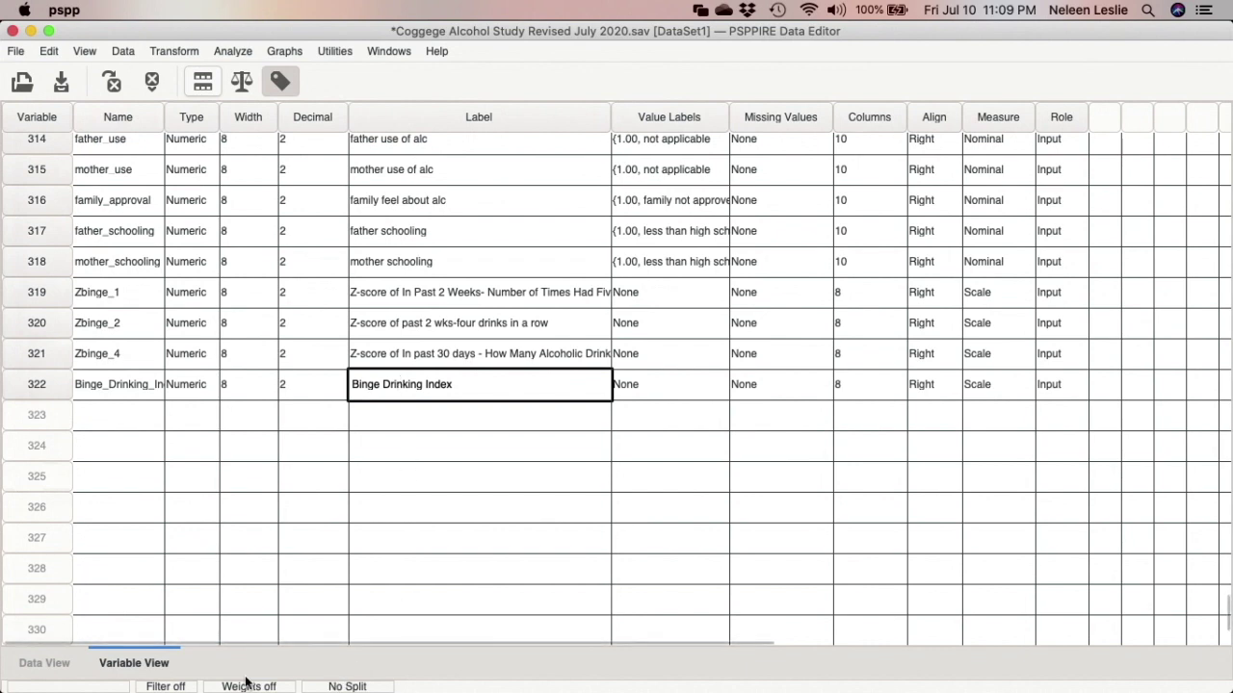
Switch to Data View and scroll to check the Binge_Drinking_Index values, e.g. 4.58 for case 642.
left_click(60, 665)
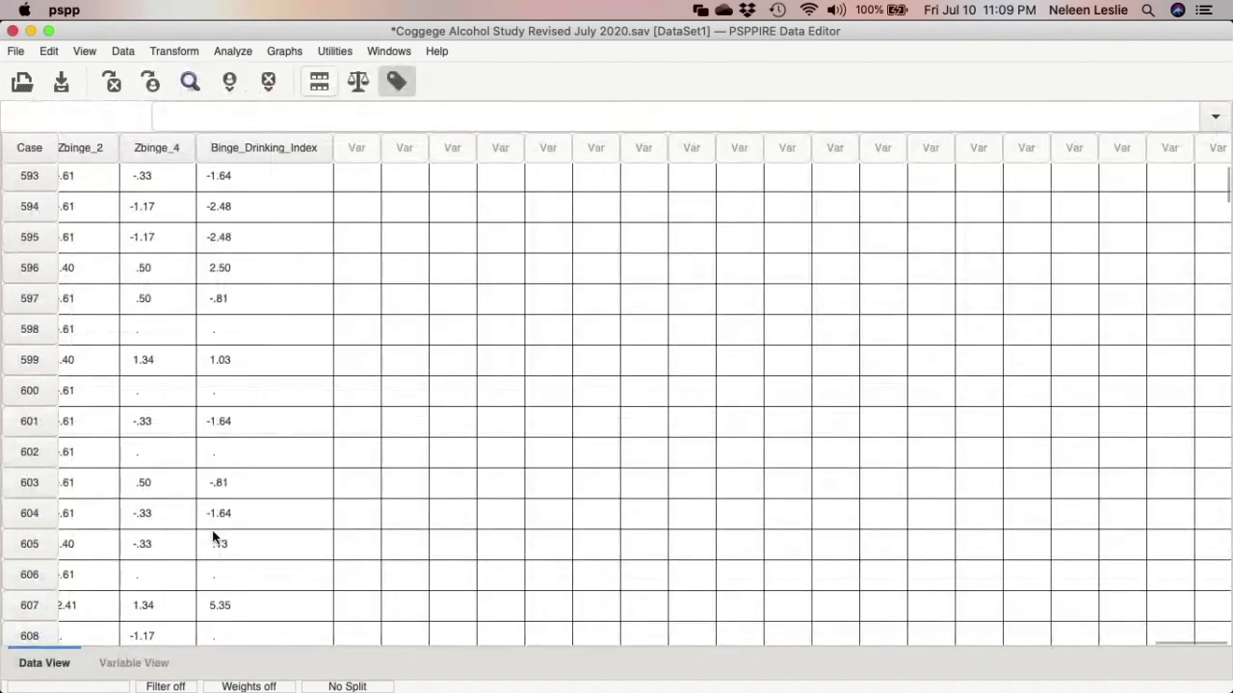
scroll(295, 493, "left", 5)
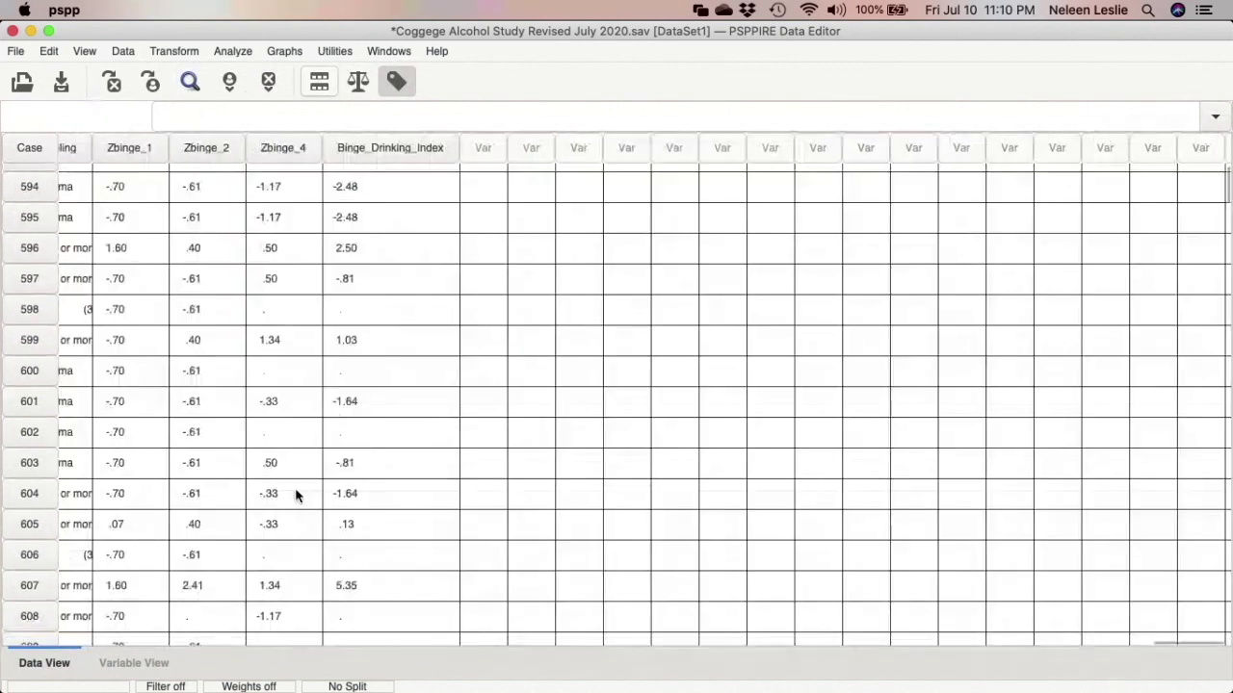
scroll(295, 493, "left", 2)
scroll(295, 493, "up", 2)
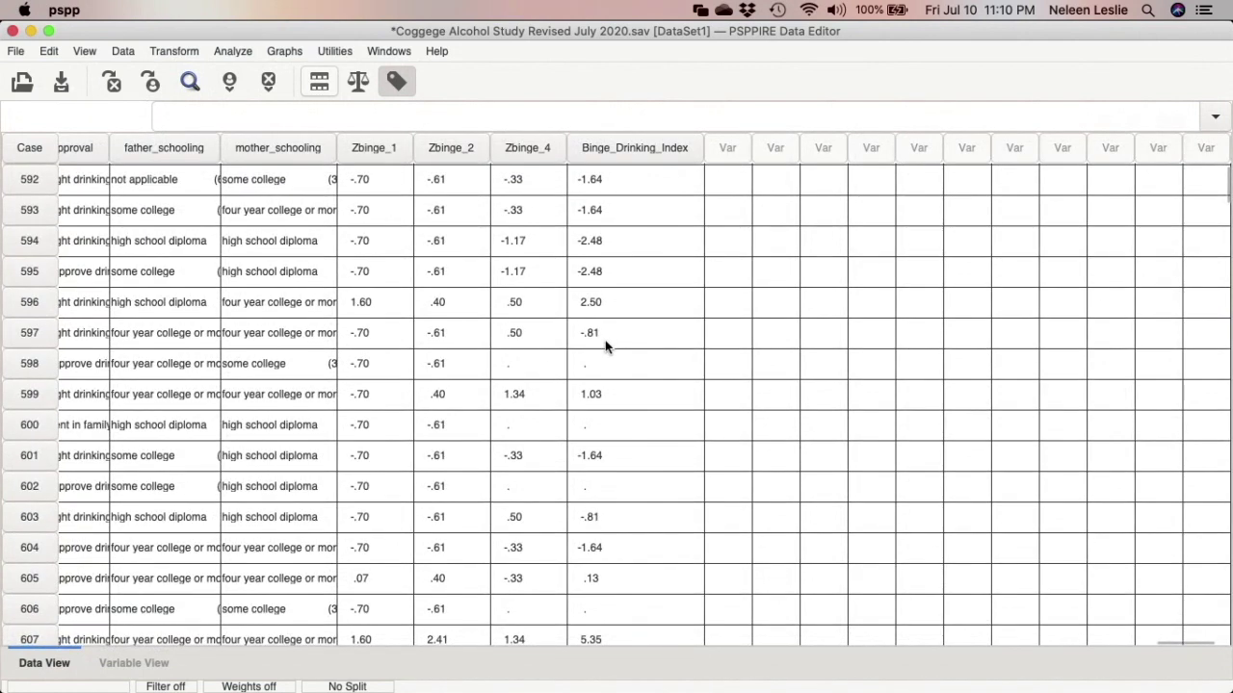
scroll(605, 345, "down", 3)
scroll(605, 345, "left", 1)
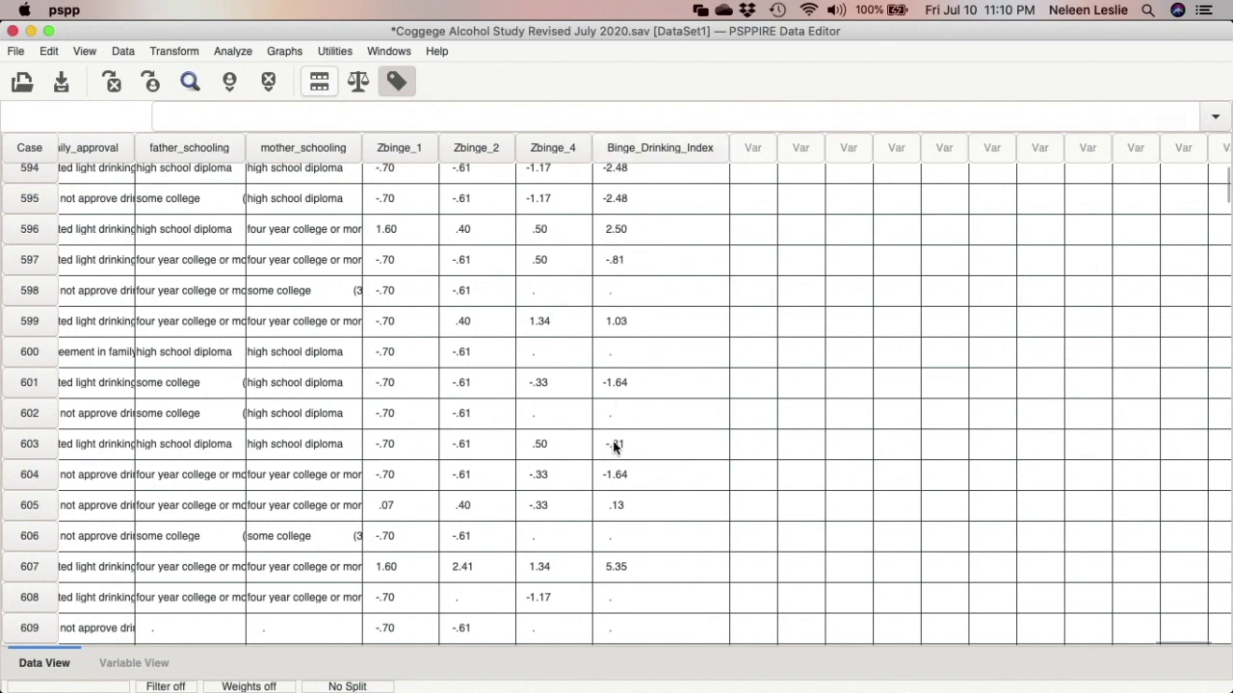
scroll(614, 446, "down", 6)
scroll(614, 445, "down", 7)
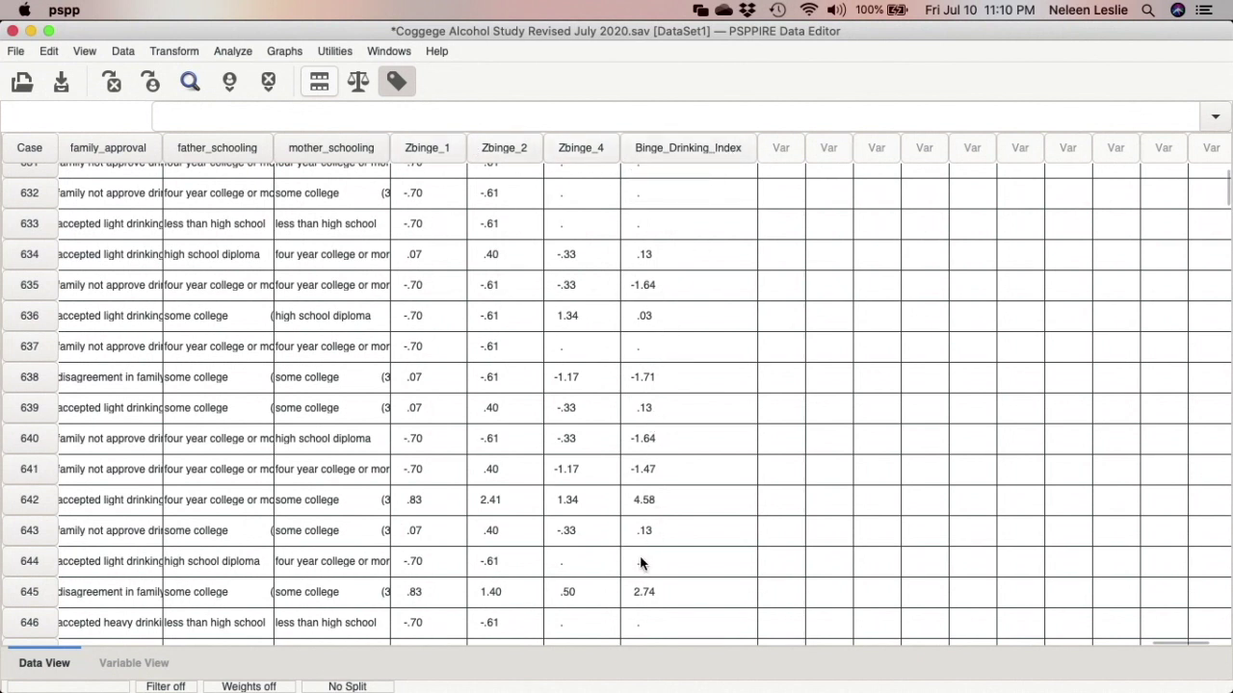
mouse_move(589, 674)
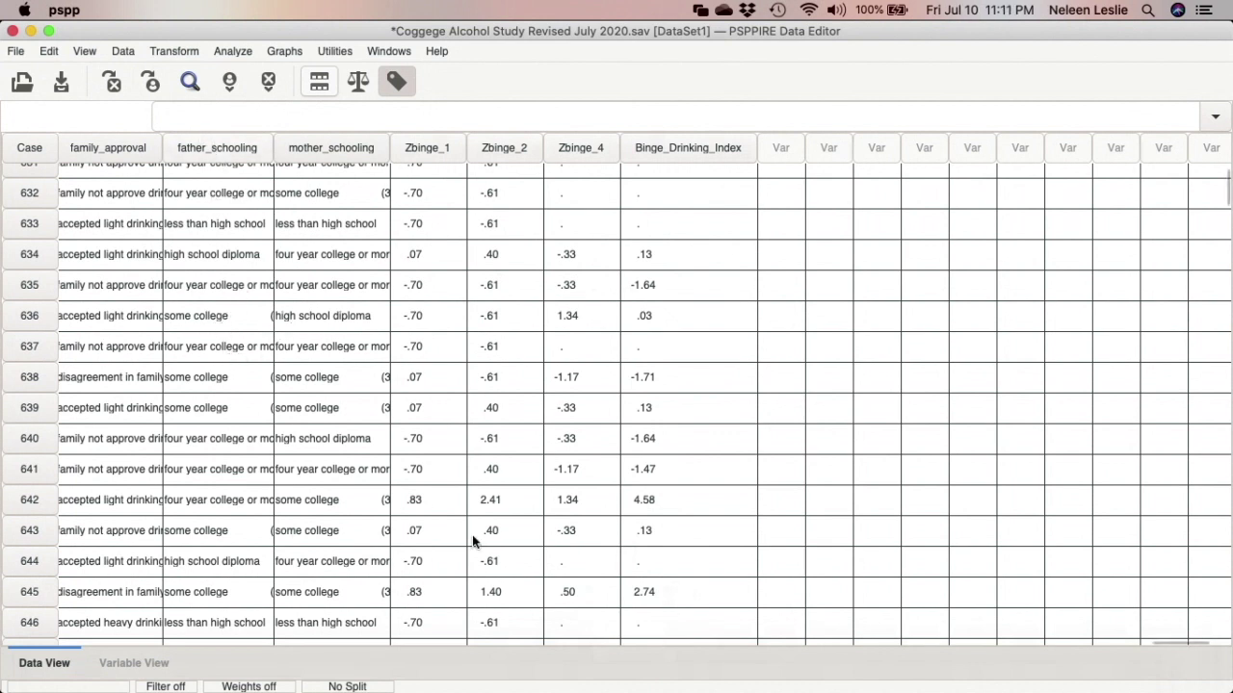
mouse_move(536, 679)
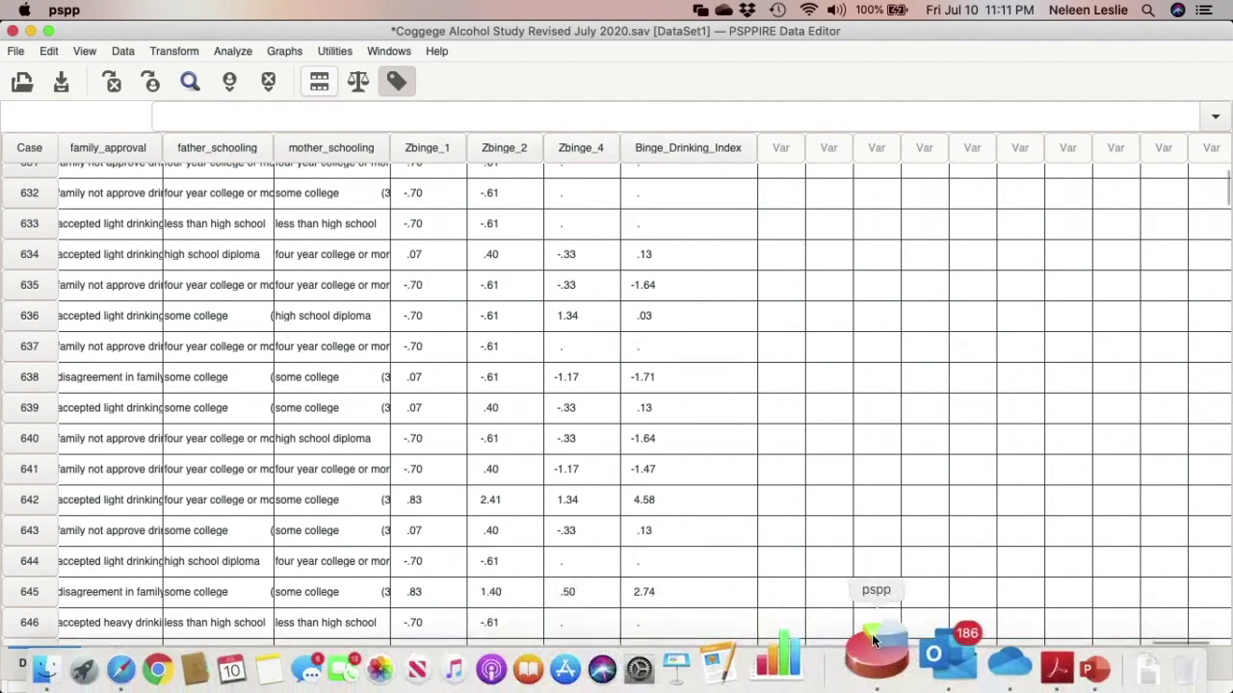